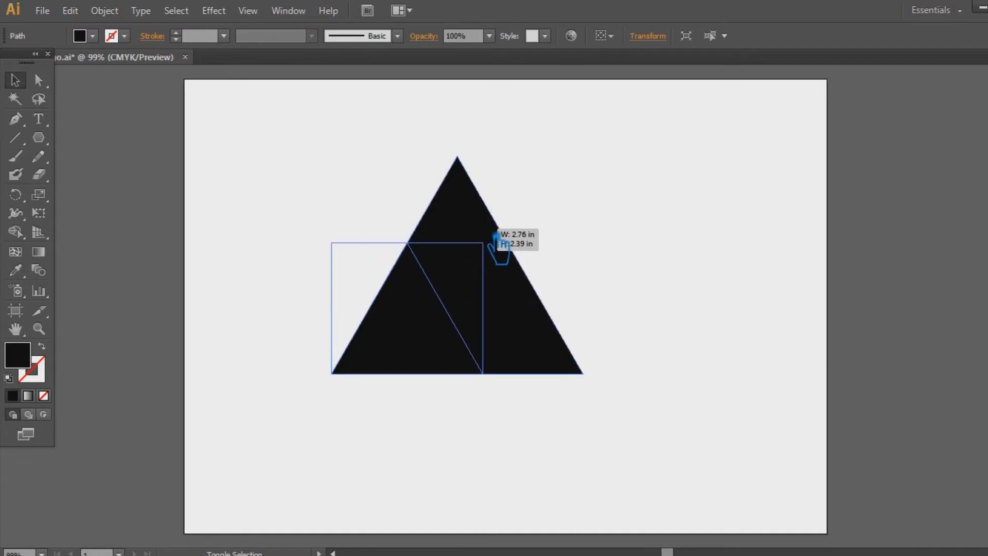
Fill the small triangle in the large triangle's lower-left corner with a dark brownish grey
double_click(21, 355)
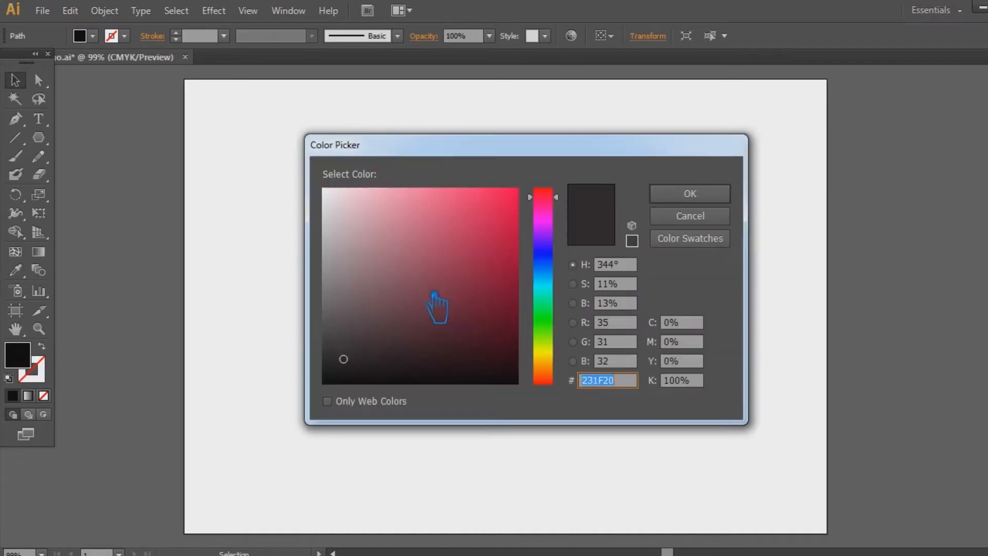
left_click(369, 335)
left_click(690, 194)
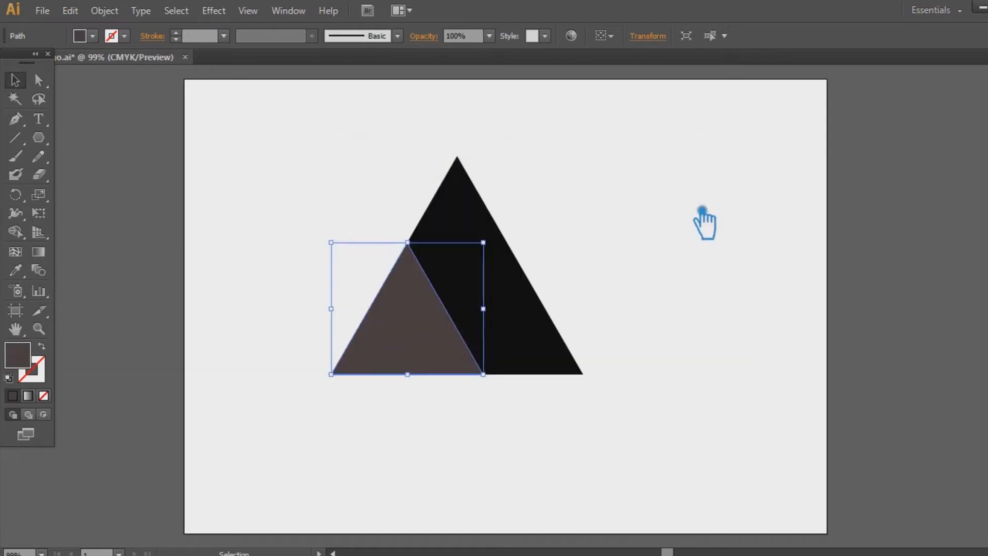
Duplicate the small brownish-grey triangle horizontally into the lower-right corner of the large triangle
left_click(615, 327)
left_click_drag(457, 348, 557, 349)
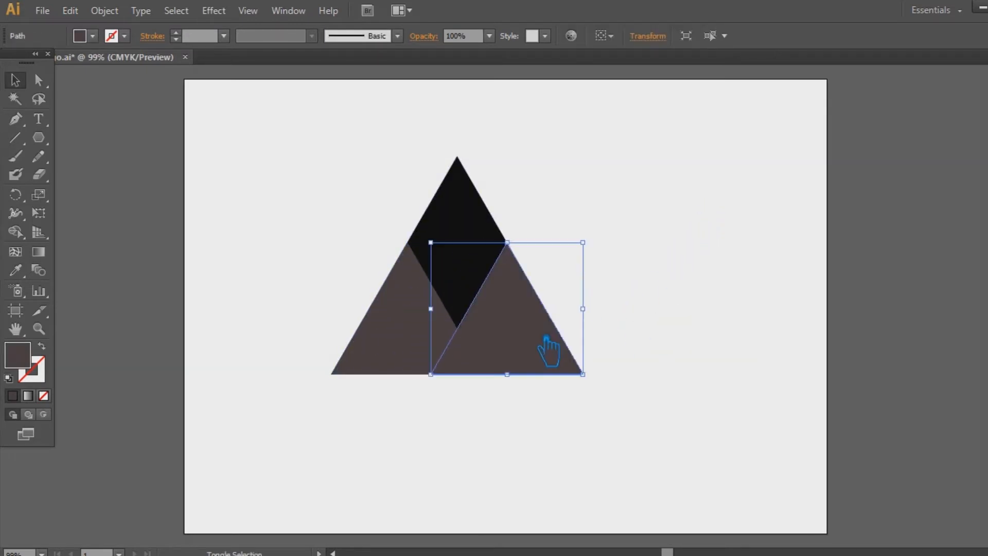
left_click(667, 303)
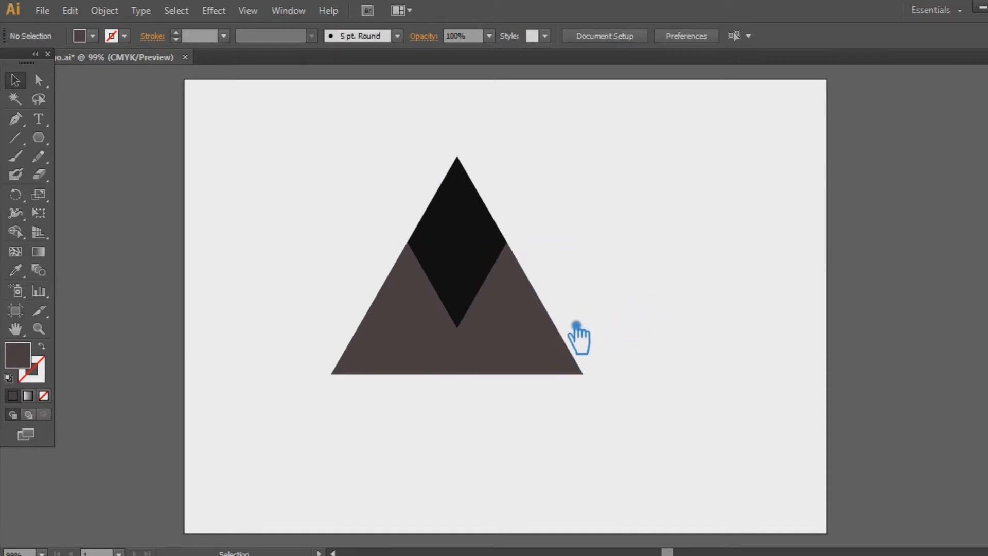
Turn the large triangle into an unfilled black outline with a 20 pt stroke
left_click(428, 334)
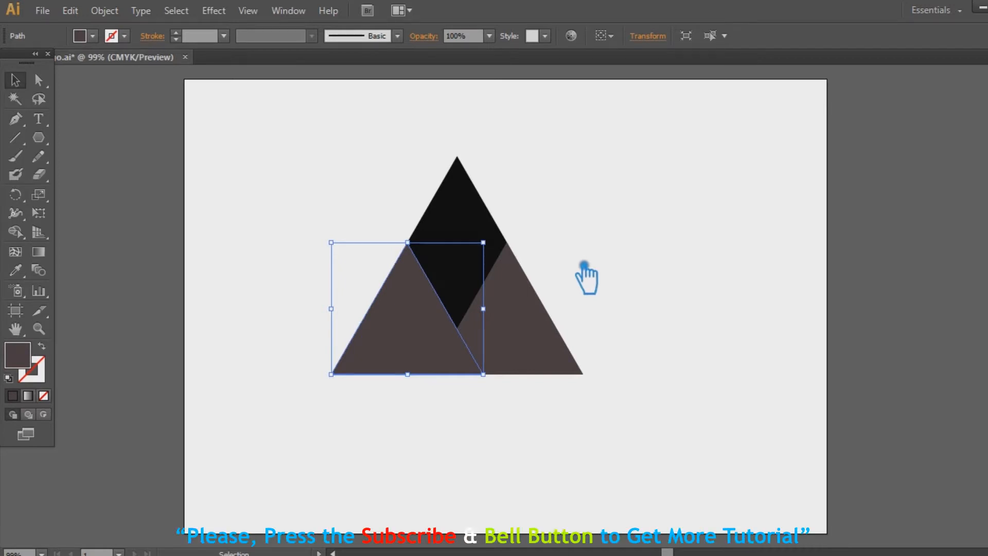
left_click(485, 214)
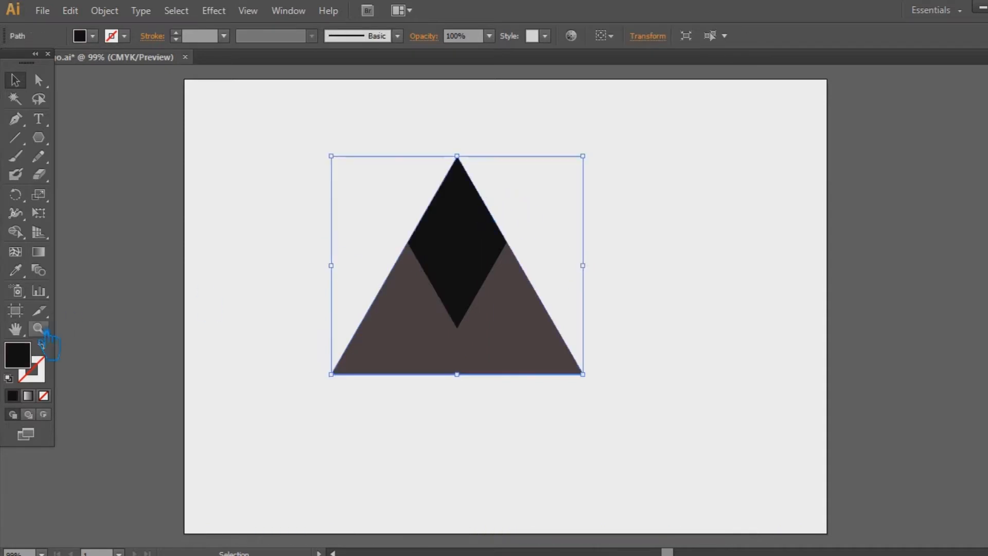
left_click(45, 348)
left_click(224, 36)
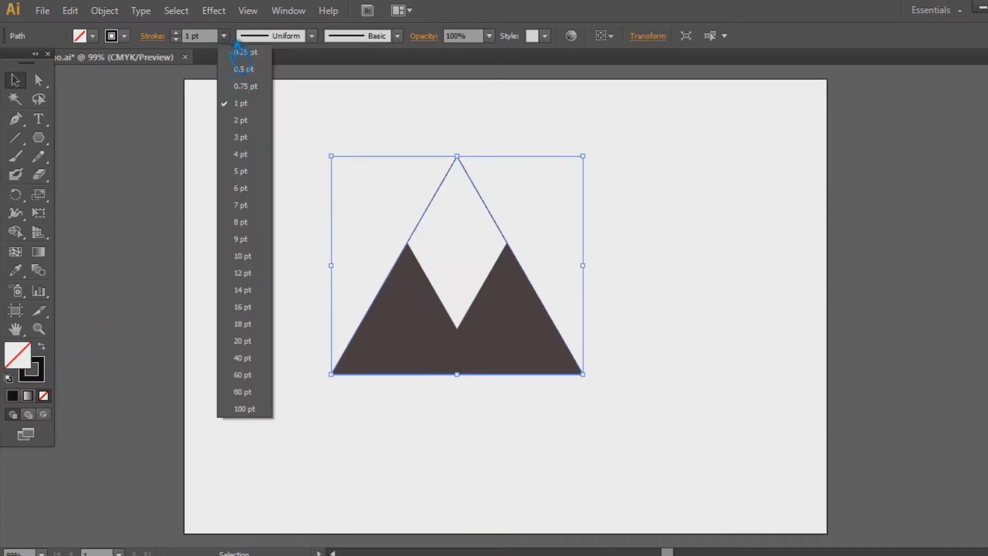
left_click(262, 341)
left_click(262, 256)
Apply the large triangle's outline style to both small corner triangles with the Eyedropper
left_click(438, 323)
left_click(16, 270)
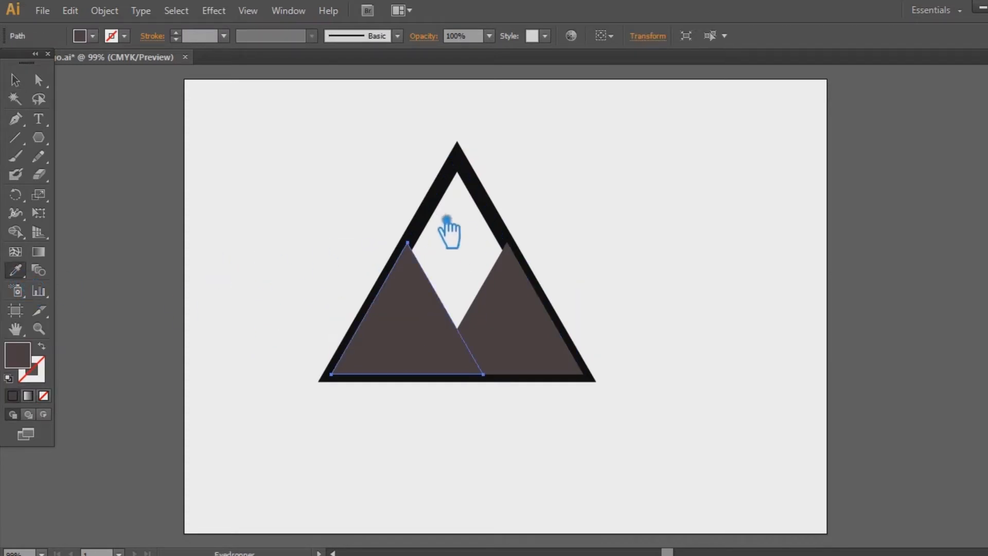
left_click(443, 218)
left_click(16, 80)
left_click(514, 294)
left_click(20, 273)
left_click(503, 220)
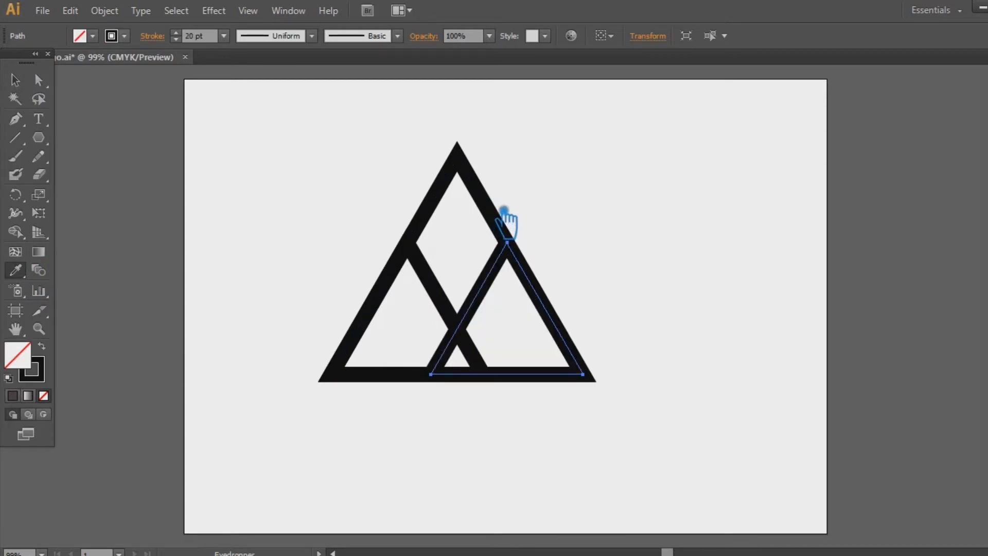
left_click(15, 81)
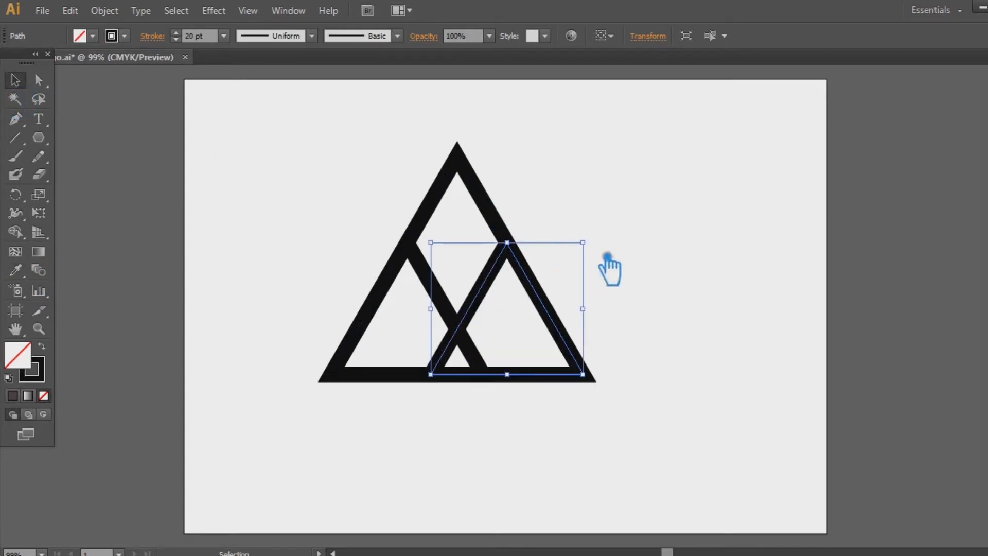
left_click(633, 257)
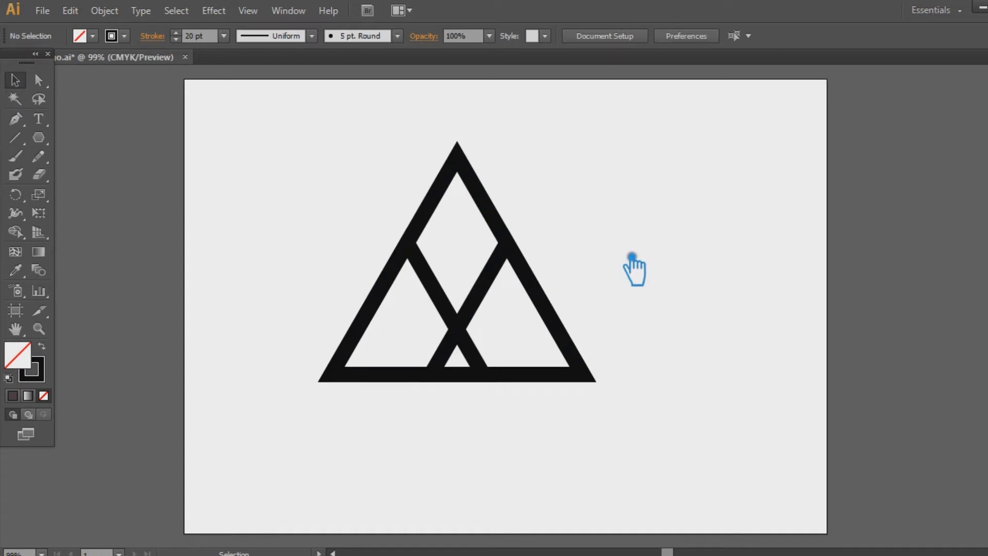
Copy the lower-left triangle in place and scale the copy down proportionally, keeping its lower-left corner fixed
left_click(503, 283)
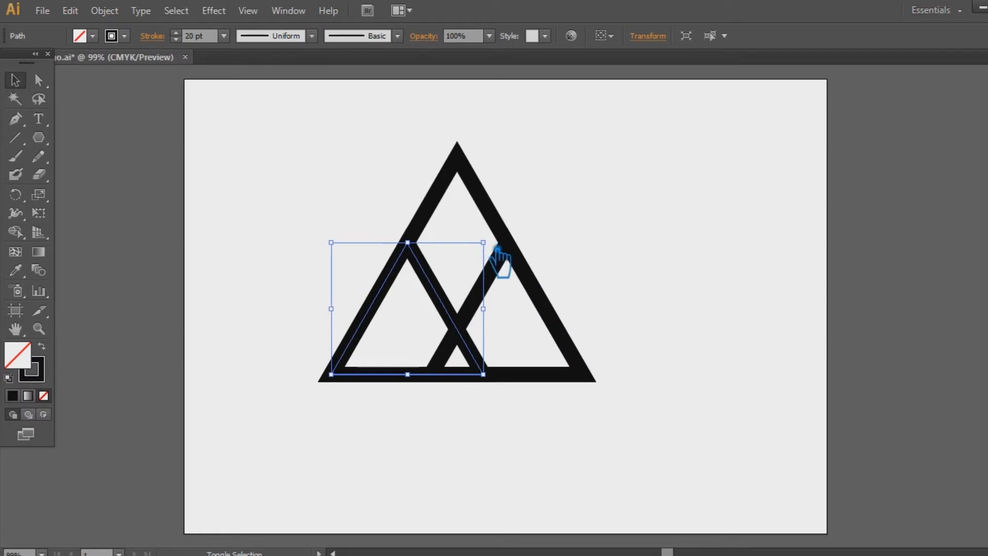
left_click_drag(497, 249, 466, 287)
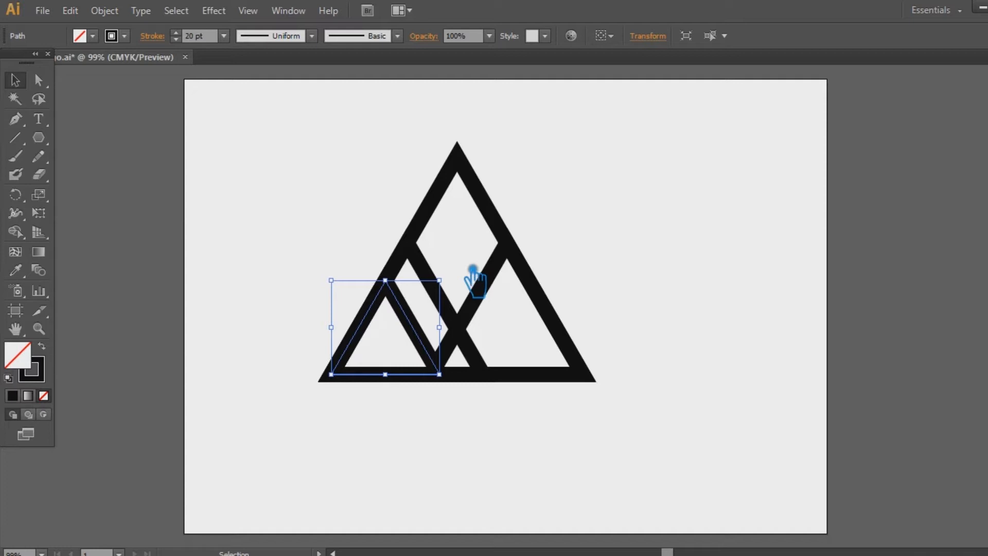
left_click(549, 261)
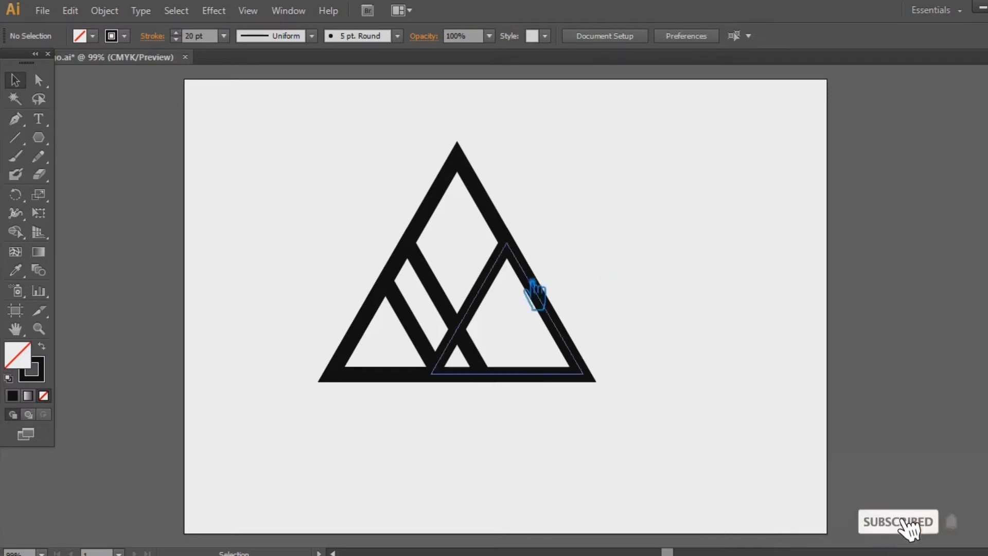
Enlarge the bigger of the two lower-left inner triangles proportionally from its lower-left corner
left_click(447, 291)
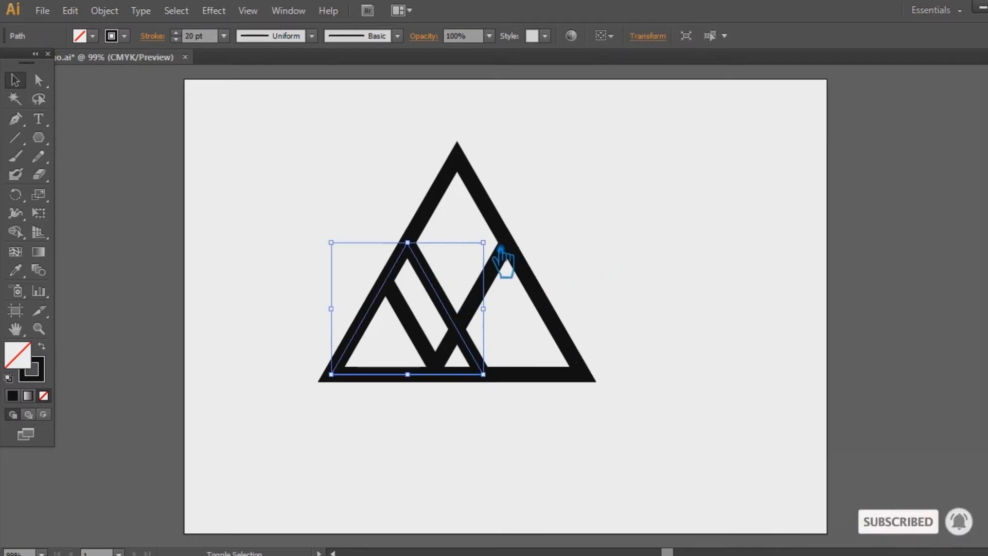
left_click_drag(496, 249, 555, 209)
left_click(686, 243)
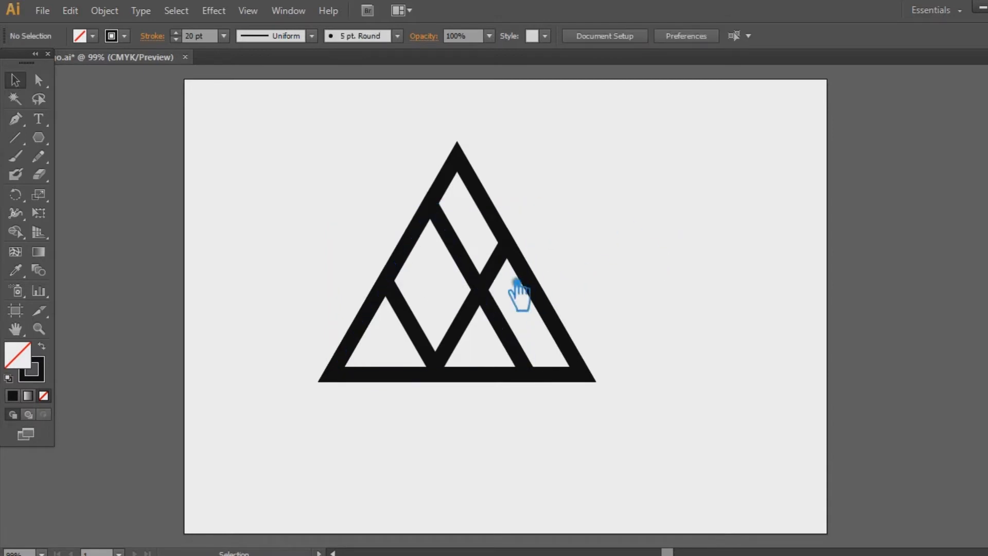
Delete the inner triangle in the lower-right corner of the large outline
left_click(466, 296)
left_click(565, 254)
left_click(507, 271)
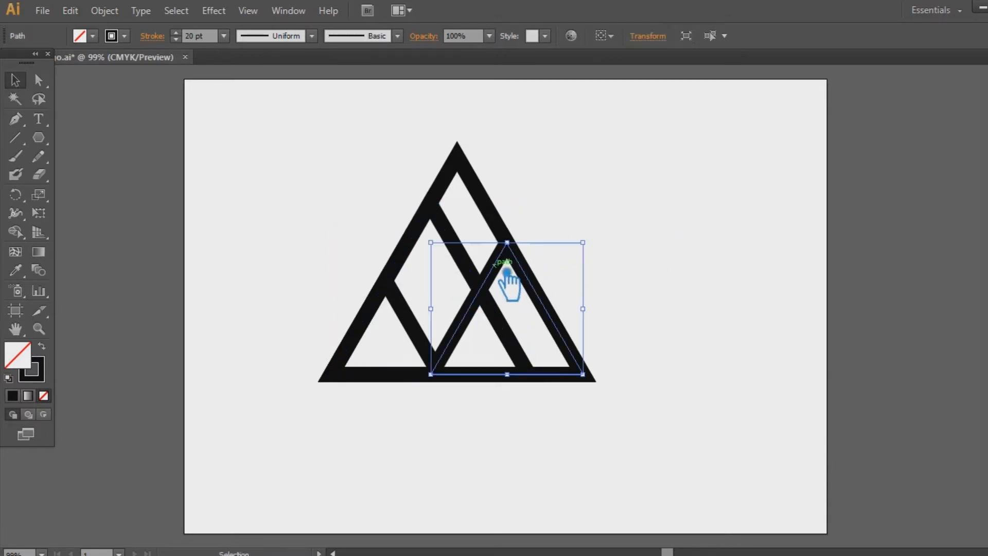
key("Delete")
Enlarge the bigger inner triangle slightly further toward the apex, keeping its lower-left corner fixed
left_click(492, 288)
key("ctrl+c")
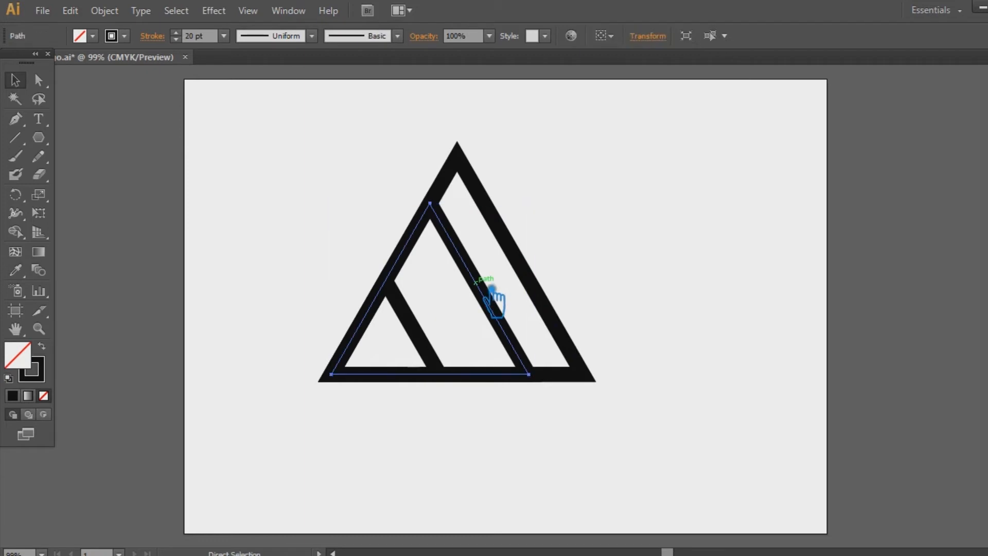
left_click_drag(545, 213, 555, 200)
left_click(600, 214)
Paste a copy of the bigger inner triangle in front and align it with the outline's lower-right corner
left_click(490, 273)
key("ctrl+f")
right_click(489, 272)
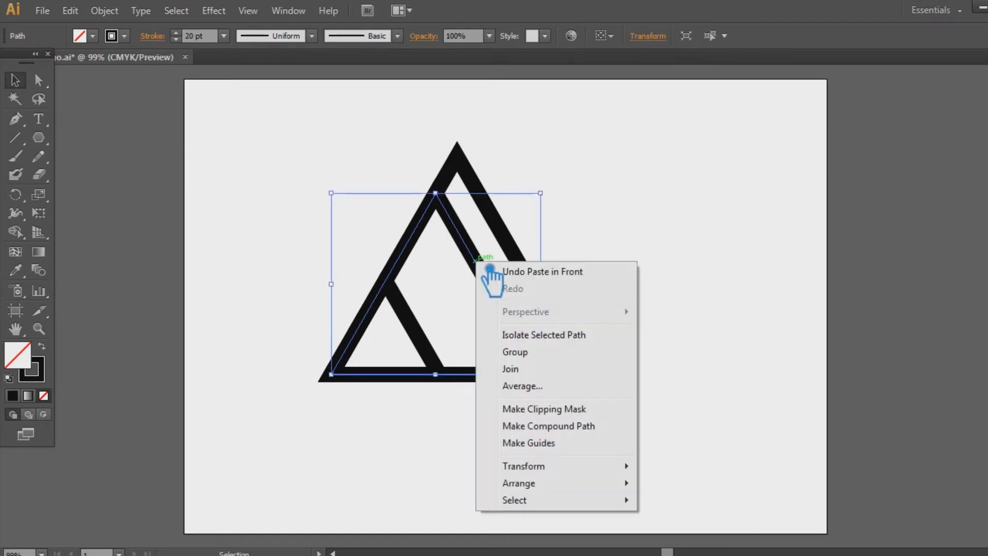
left_click(668, 261)
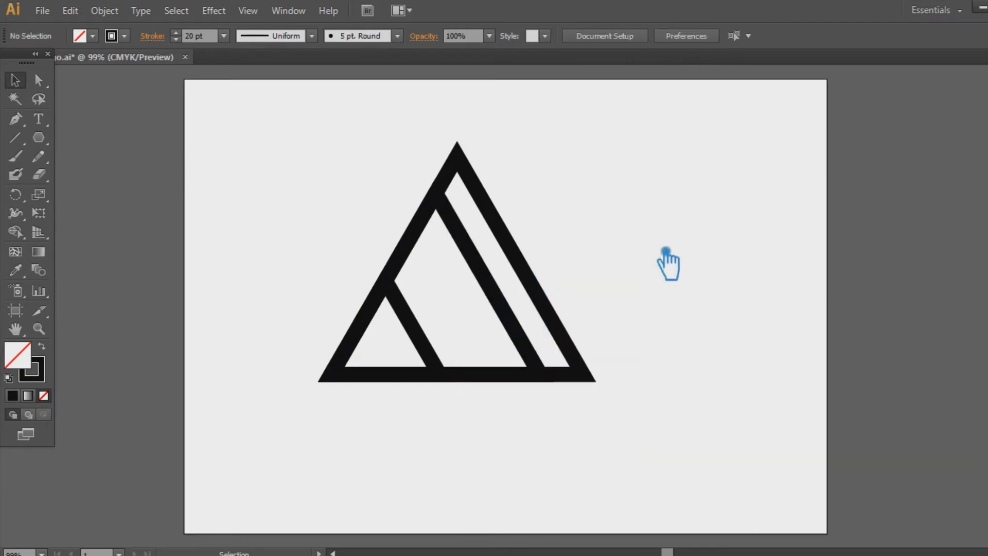
left_click_drag(505, 295, 550, 295)
left_click(637, 293)
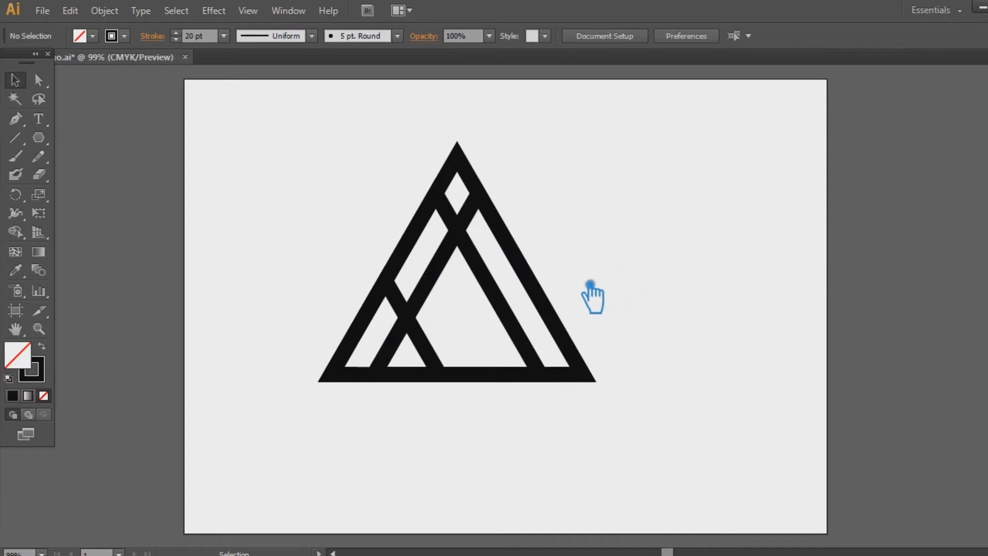
Enlarge the smallest lower-left triangle until it reaches about mid-base, and duplicate it into the lower-right corner
left_click(436, 349)
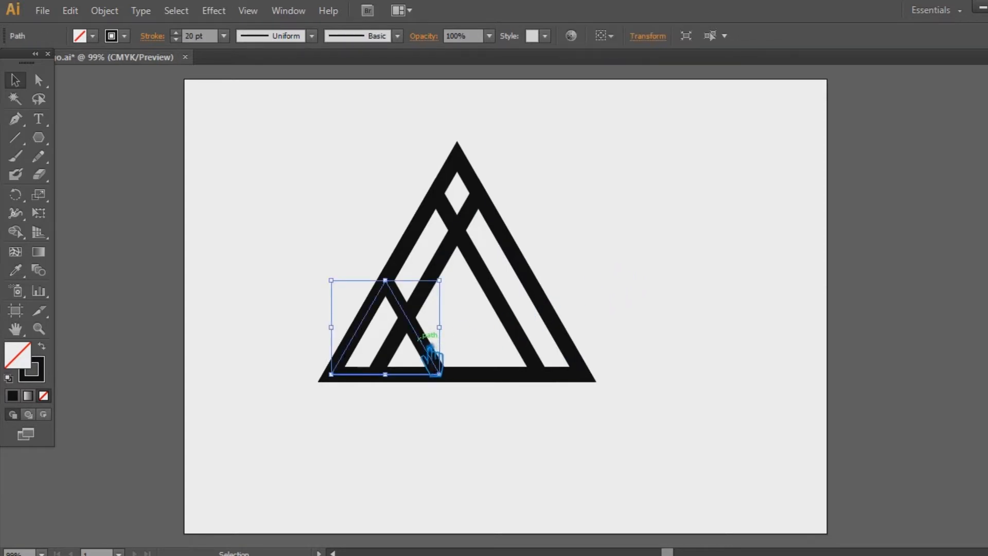
left_click_drag(439, 280, 448, 272)
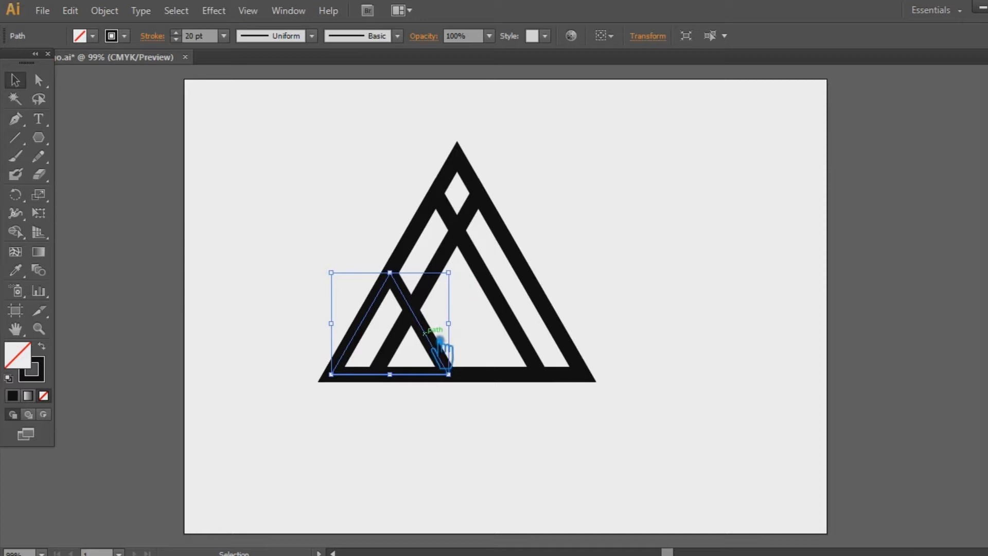
left_click_drag(448, 272, 455, 267)
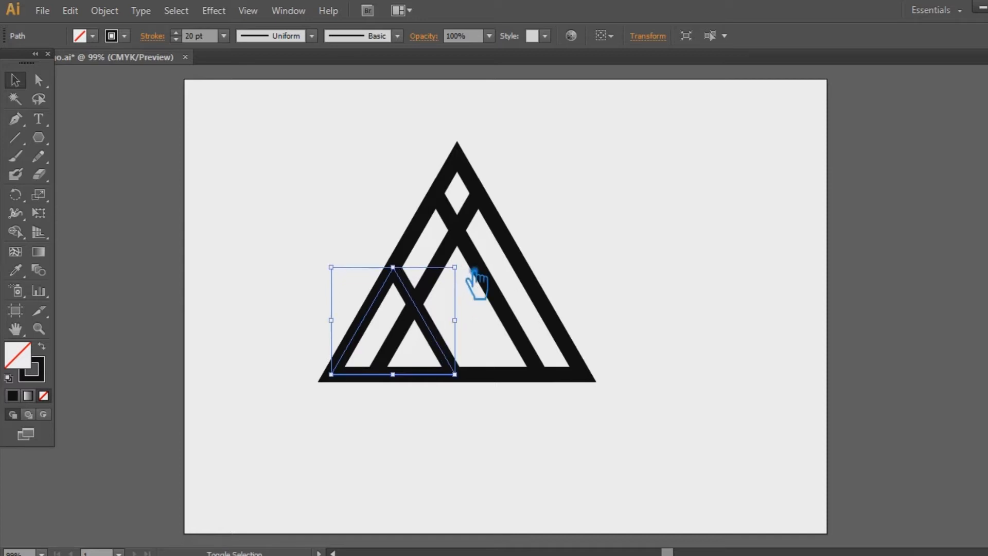
left_click(633, 306)
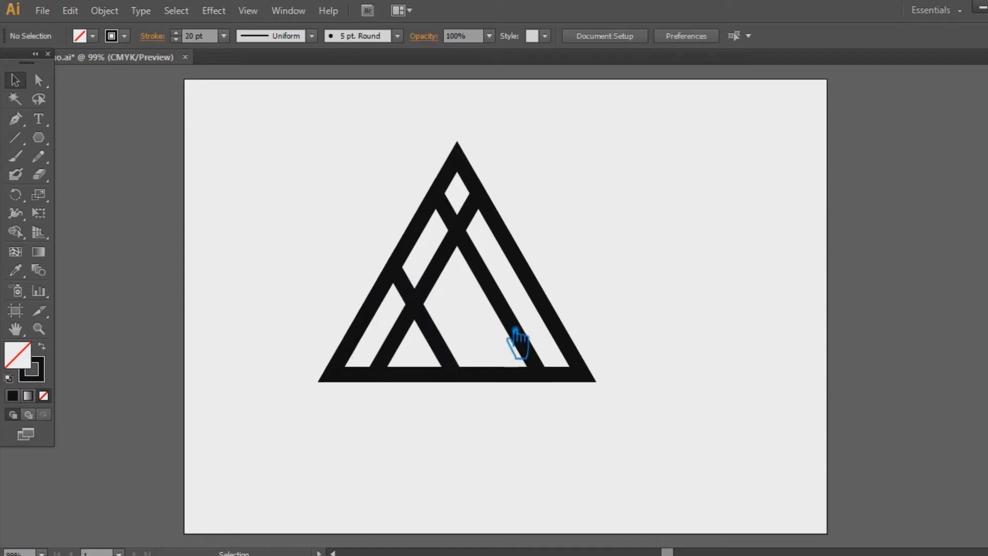
left_click_drag(452, 355, 581, 355)
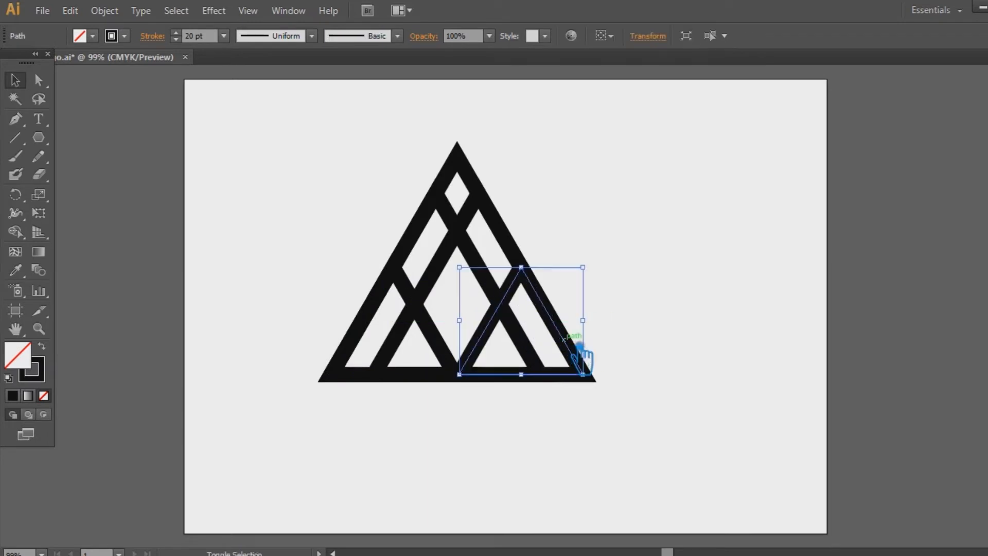
left_click(658, 315)
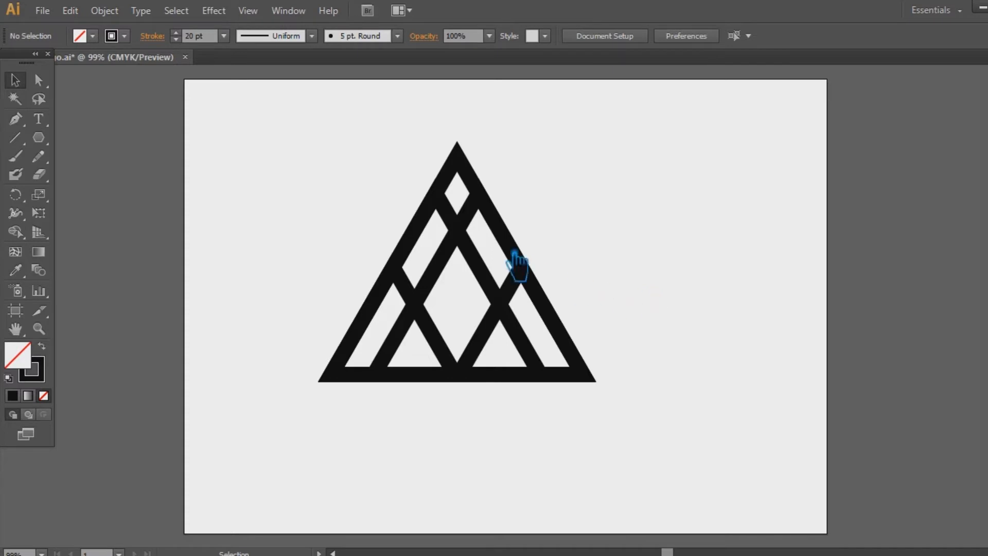
Shrink the bigger left inner triangle slightly, keeping its lower-left corner fixed
left_click(462, 226)
mouse_move(541, 203)
left_mouse_down()
mouse_move(559, 207)
mouse_move(546, 200)
left_mouse_up()
left_click(584, 223)
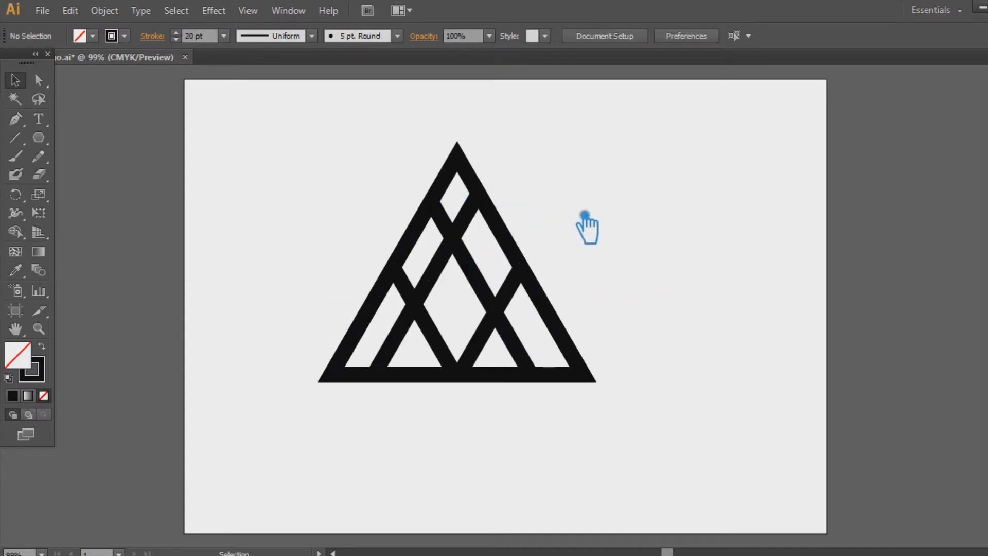
Replace the bigger right inner triangle with a copy of the left one, aligned to the outline's lower-right corner
left_click(483, 223)
key("Delete")
left_click(458, 232)
key("a")
left_click(531, 230)
left_click_drag(475, 268, 528, 266)
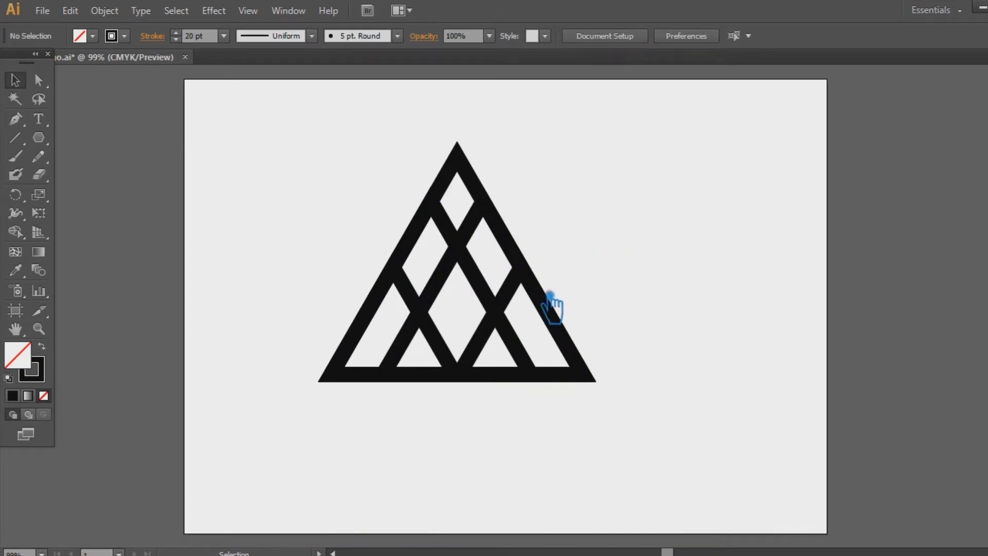
Enlarge the smaller left inner triangle slightly and replace the smaller right triangle with a mirrored-position copy of it
left_click(478, 380)
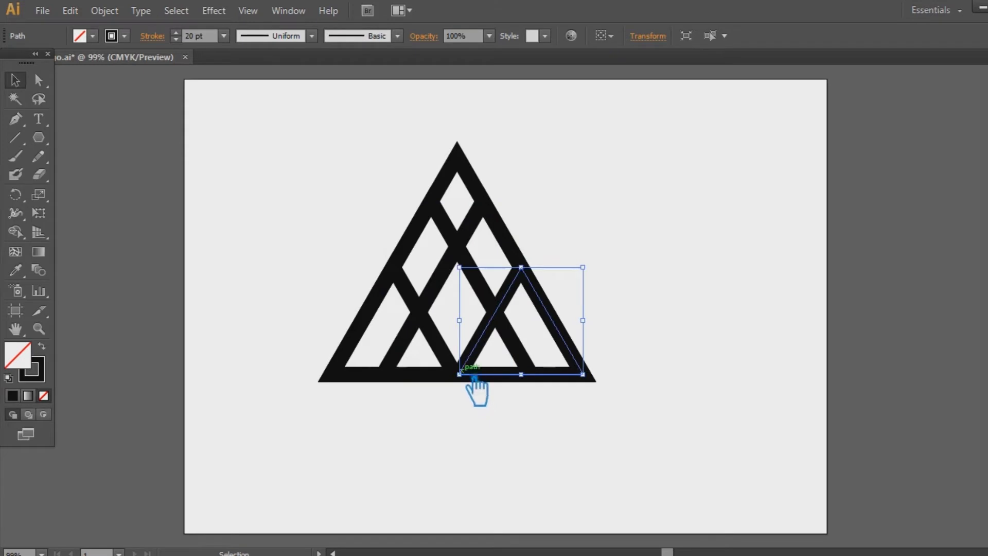
left_click(441, 347)
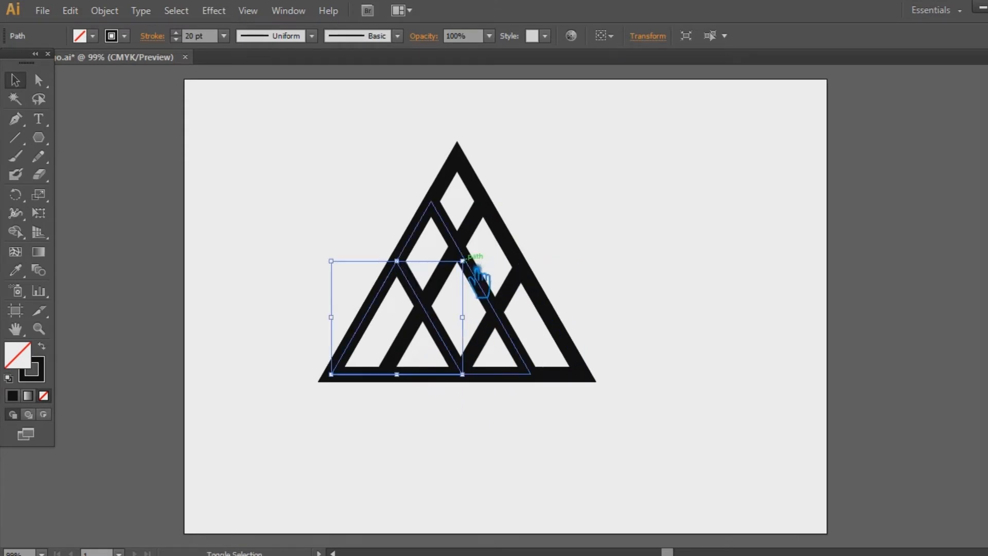
left_click(525, 287)
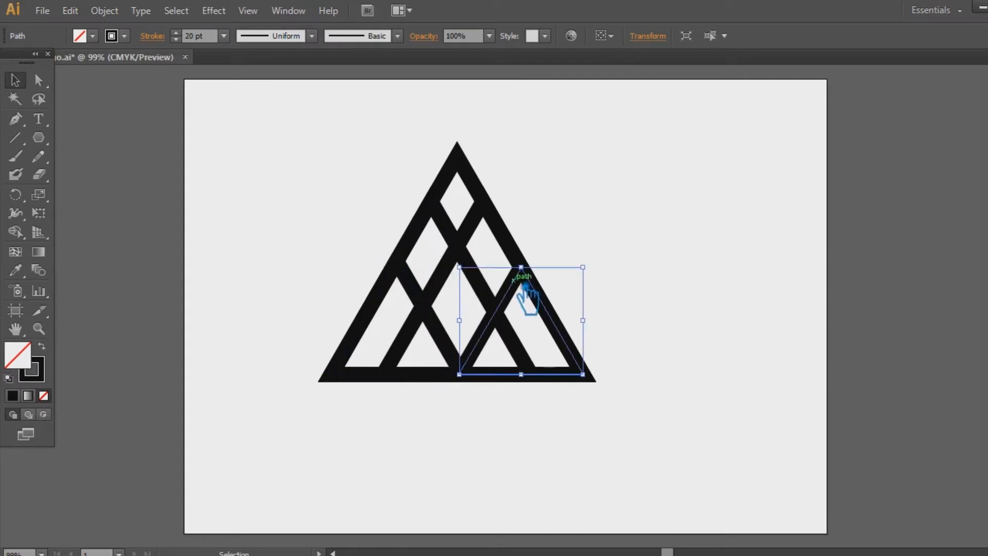
key("Delete")
left_click(443, 330)
key("a")
left_click(600, 300)
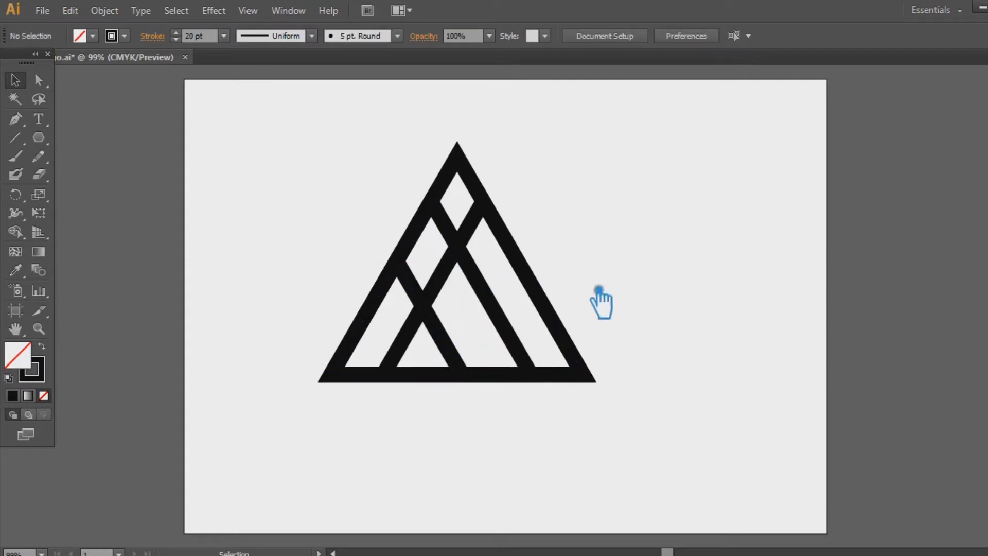
left_click_drag(453, 337, 573, 332)
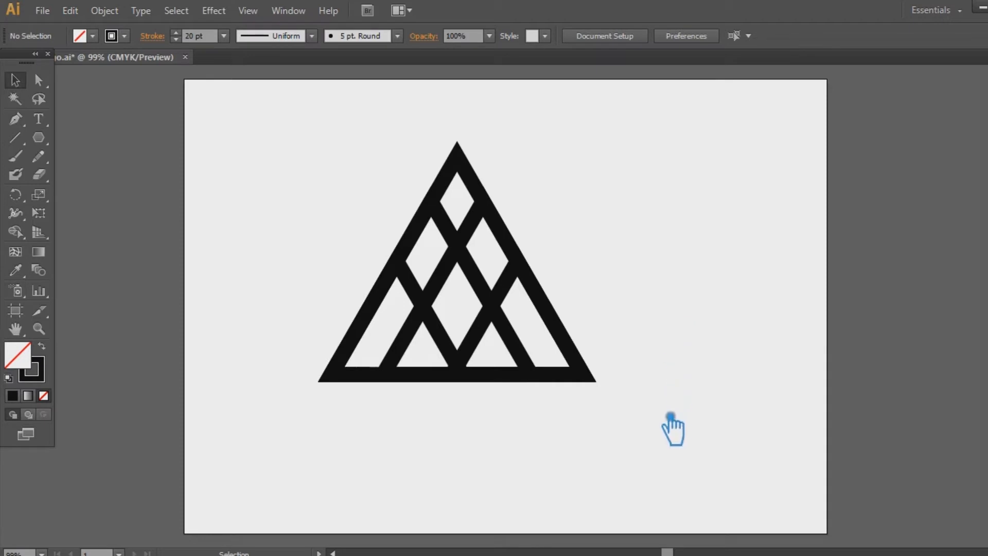
Expand the strokes of all the triangle outlines into filled shapes
left_click_drag(665, 443, 283, 147)
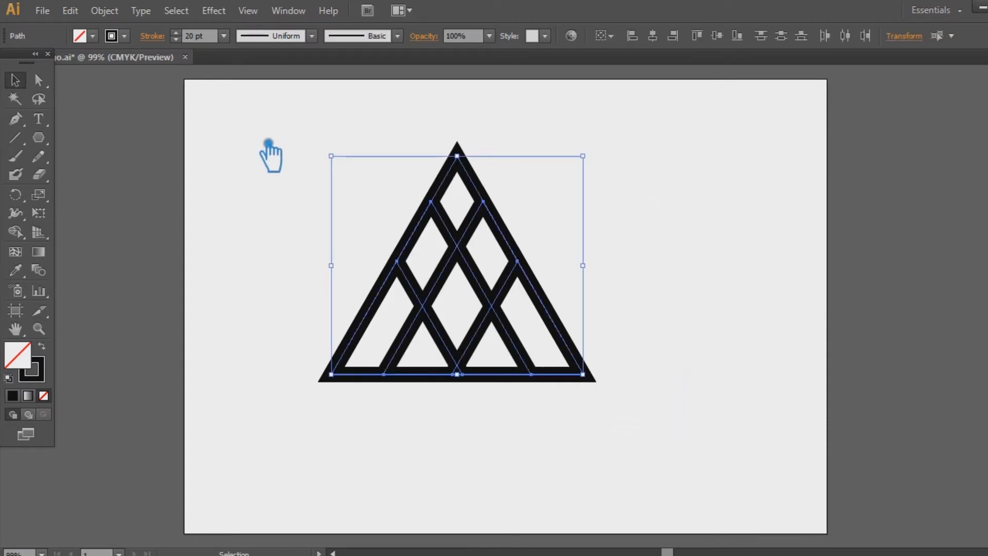
left_click(104, 11)
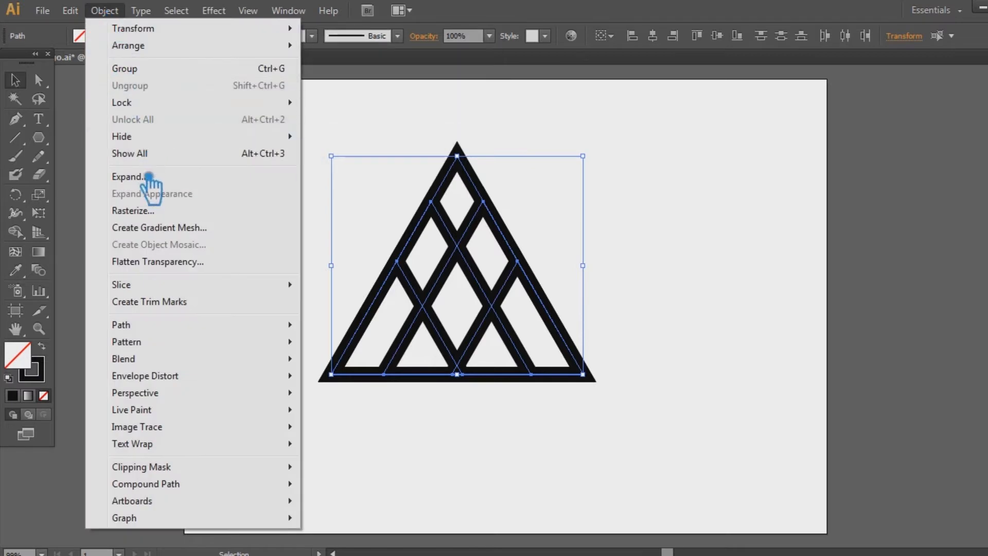
left_click(117, 176)
left_click(521, 379)
left_click(783, 338)
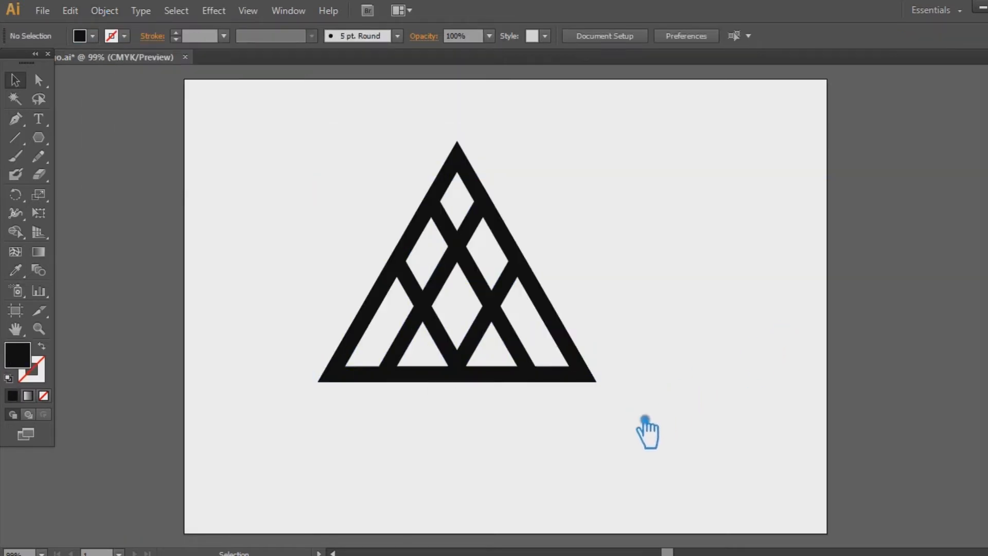
left_click(435, 380)
left_click(492, 424)
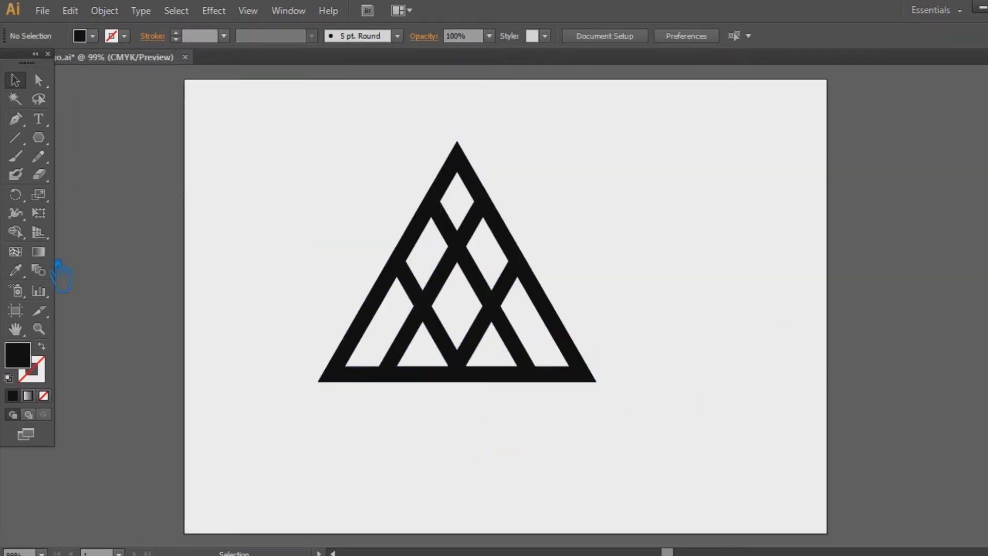
left_click(16, 118)
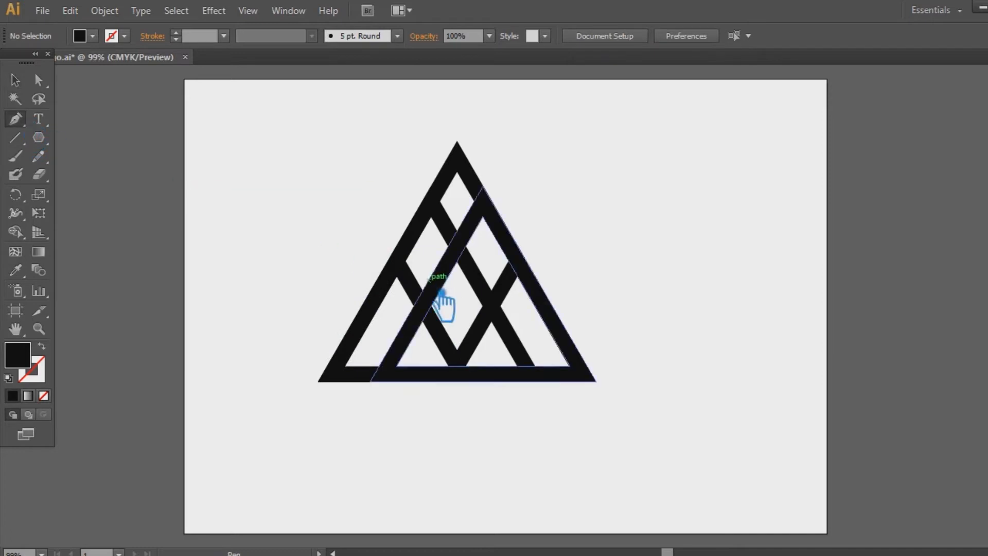
left_click(431, 336)
left_click(465, 401)
key("ctrl+z")
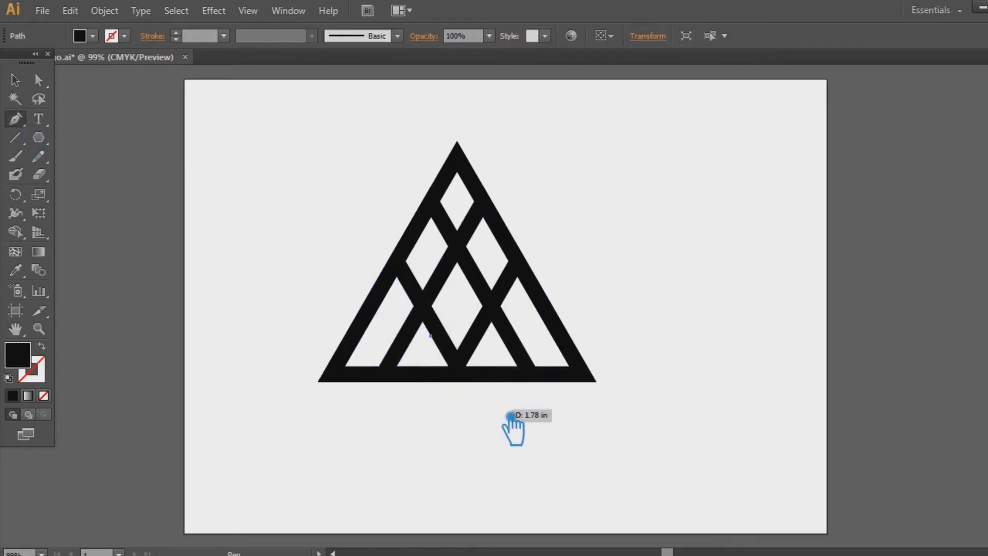
Draw a straight cutting line along the outer edge of the central V's left arm, extending it past the triangle's base
key("ctrl+plus")
key("ctrl+plus")
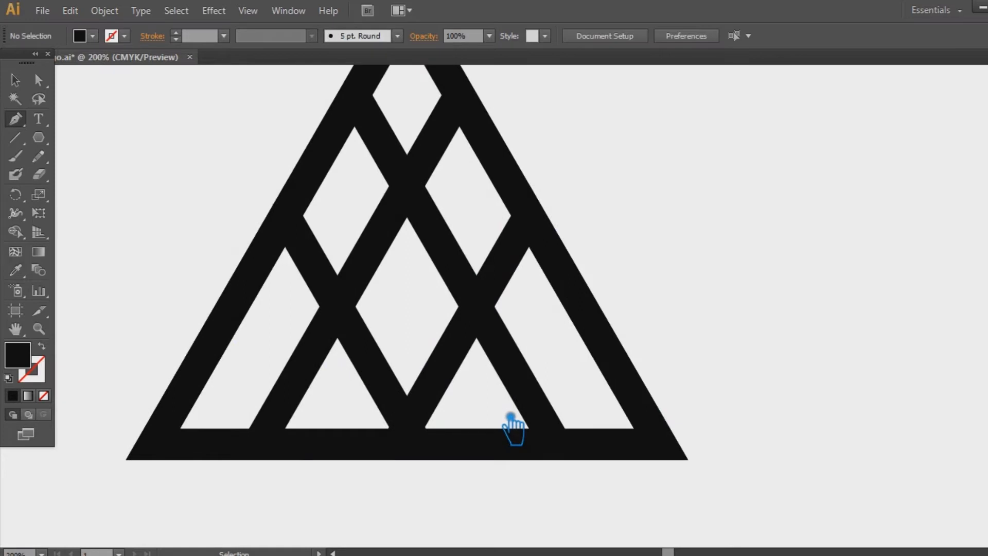
key("backslash")
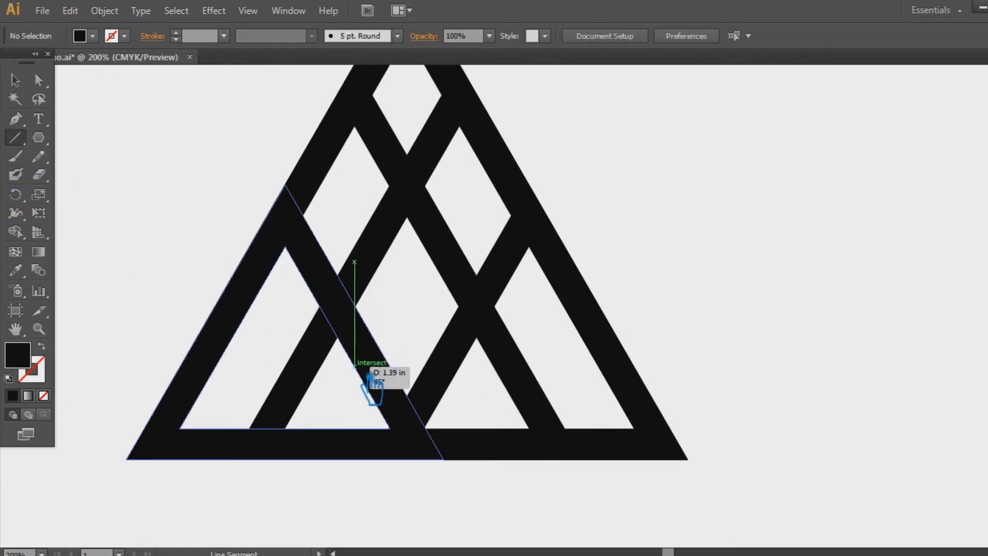
left_click_drag(355, 366, 356, 369)
left_click_drag(421, 472, 425, 480)
key("ctrl+z")
key("ctrl+z")
left_click_drag(355, 365, 434, 488)
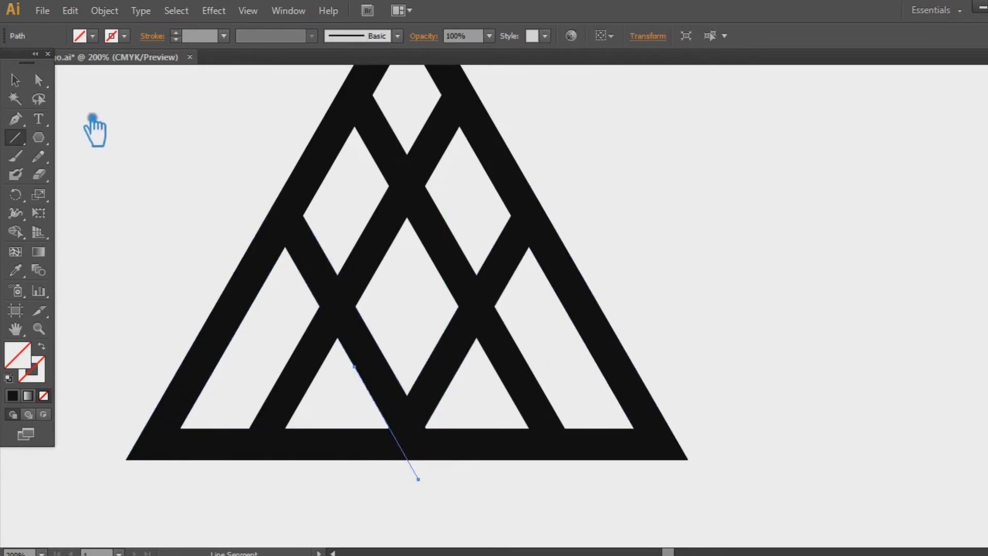
Copy the cutting line in place, mirror the copy horizontally, and align it with the outer edge of the central V's right arm
left_click(18, 83)
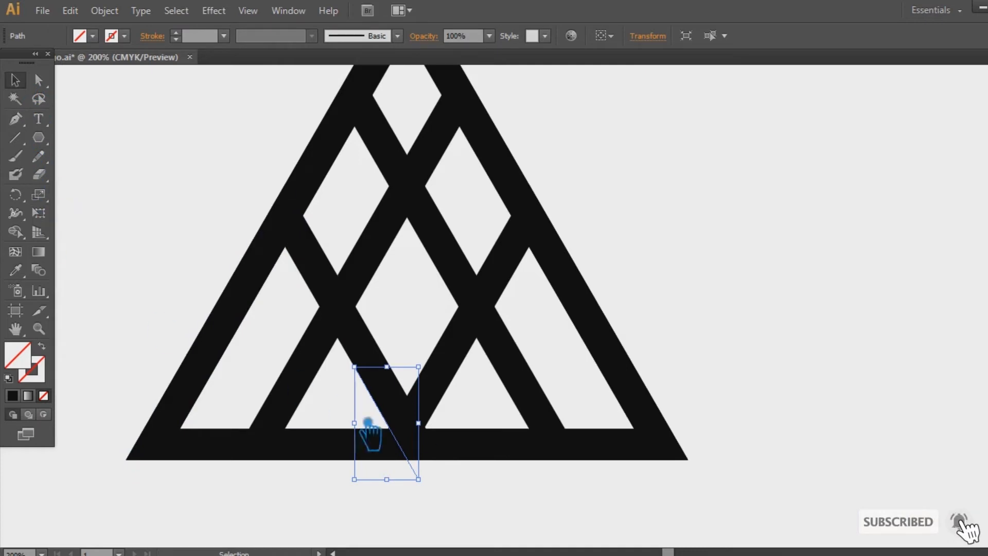
right_click(414, 459)
mouse_move(527, 407)
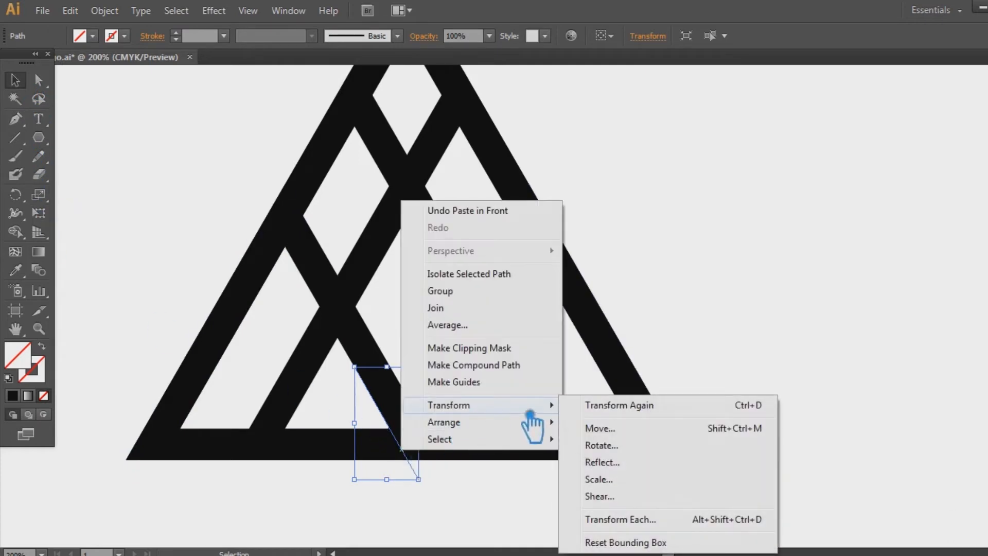
left_click(628, 463)
left_click(545, 383)
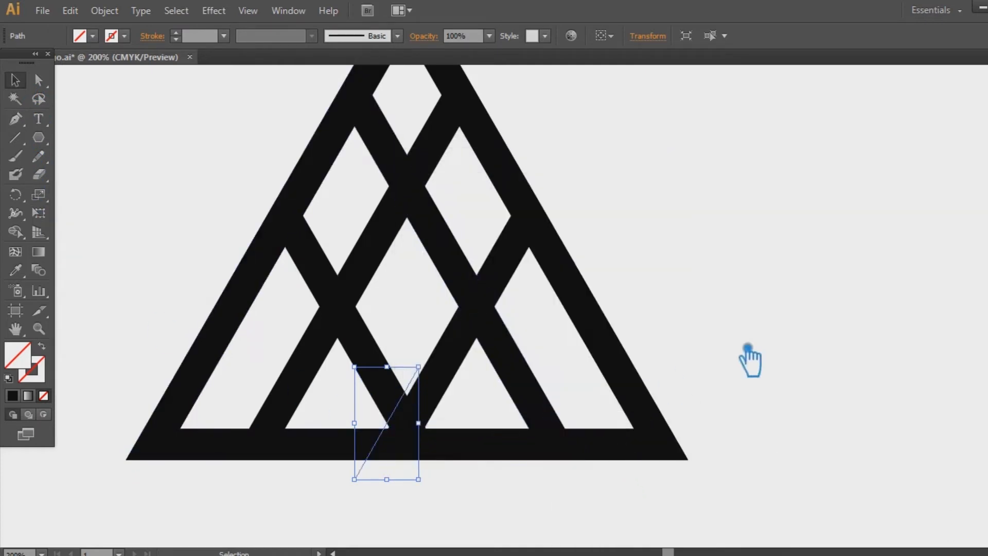
left_click(749, 360)
left_click_drag(437, 384, 466, 395)
left_click_drag(467, 395, 467, 396)
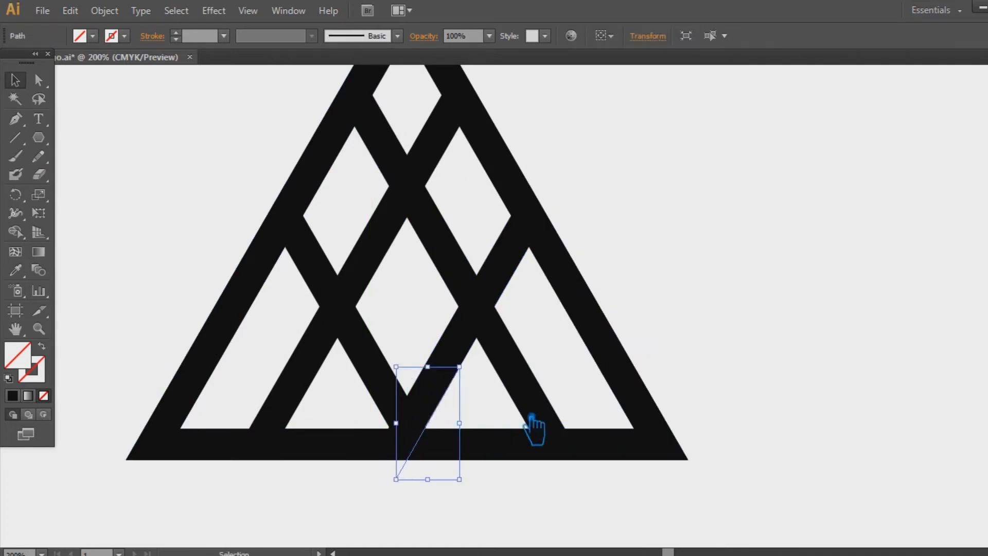
left_click(759, 378)
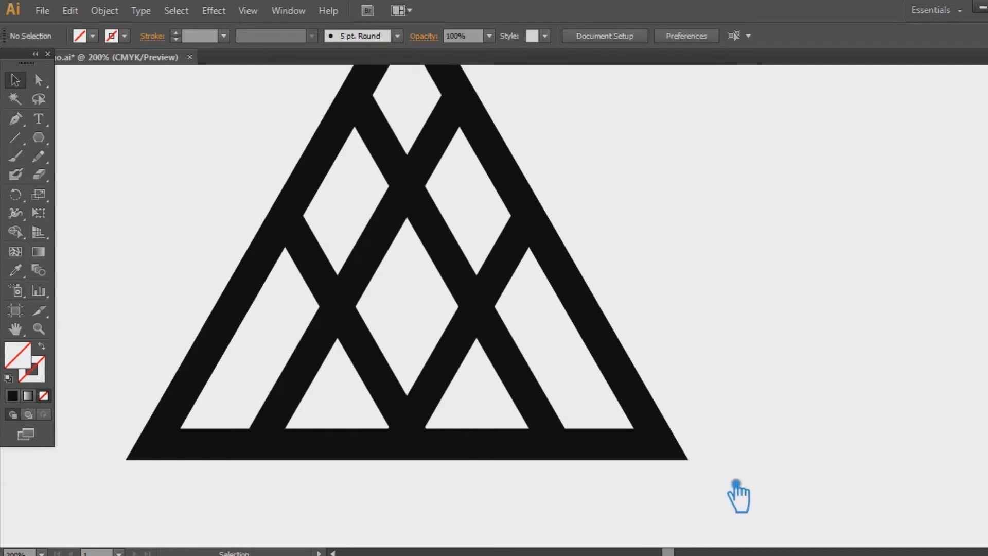
Split all the shapes along the cutting lines with Pathfinder Divide and ungroup the pieces
left_click_drag(741, 476, 147, 164)
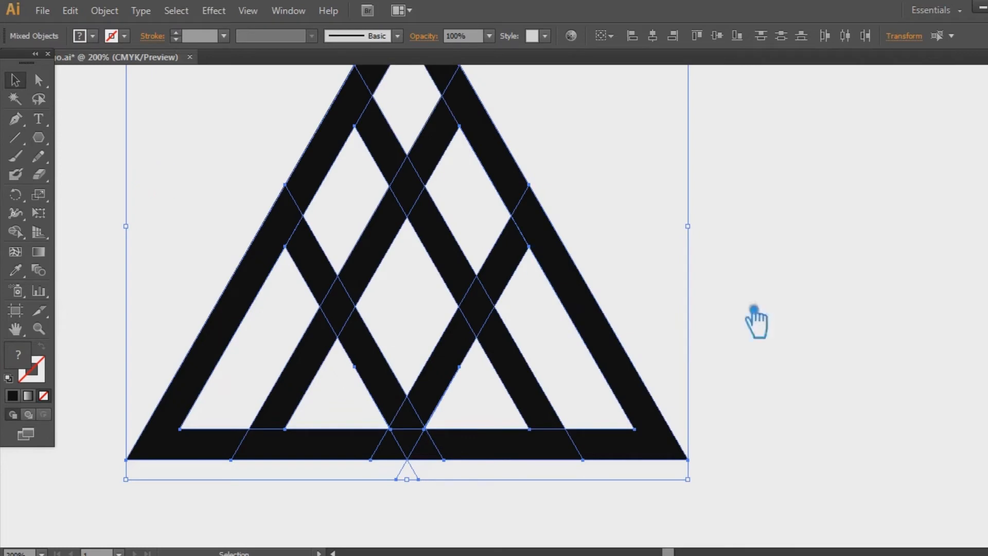
key("ctrl+shift+F9")
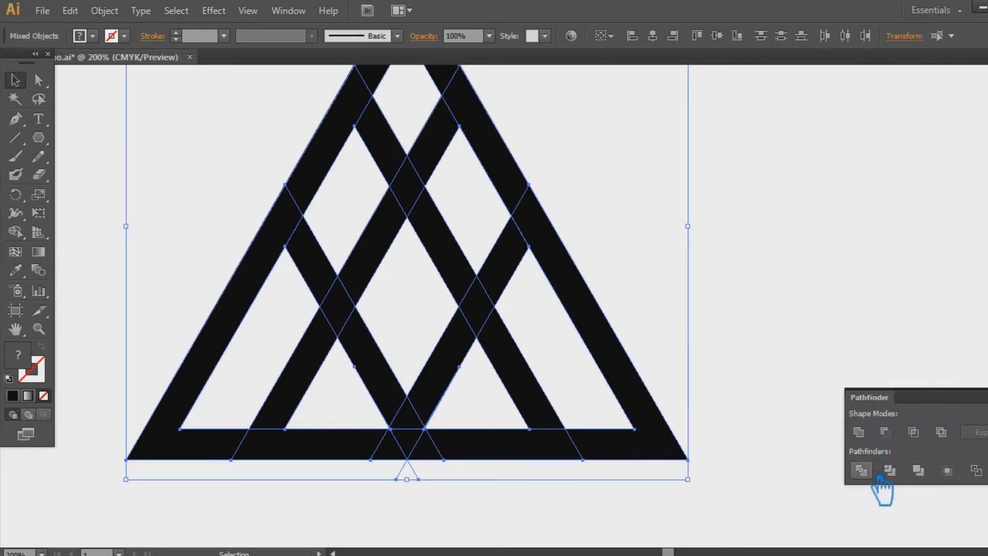
left_click(862, 470)
key("ctrl+shift+F9")
left_click(731, 417)
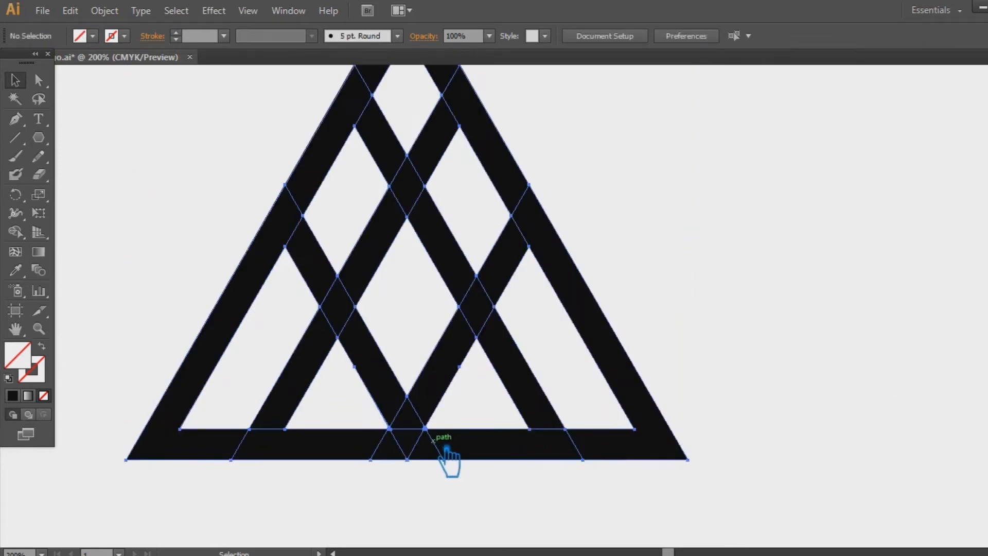
right_click(432, 440)
left_click(489, 373)
Delete the small triangular base pieces on both sides of the central V's tip
left_click(410, 466)
left_click(405, 457)
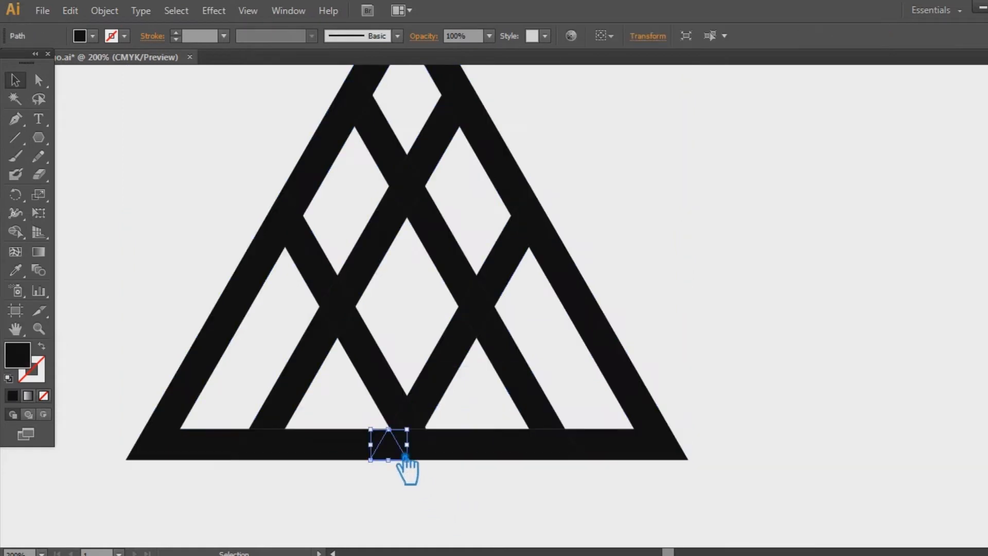
key("Delete")
left_click(426, 451)
key("Delete")
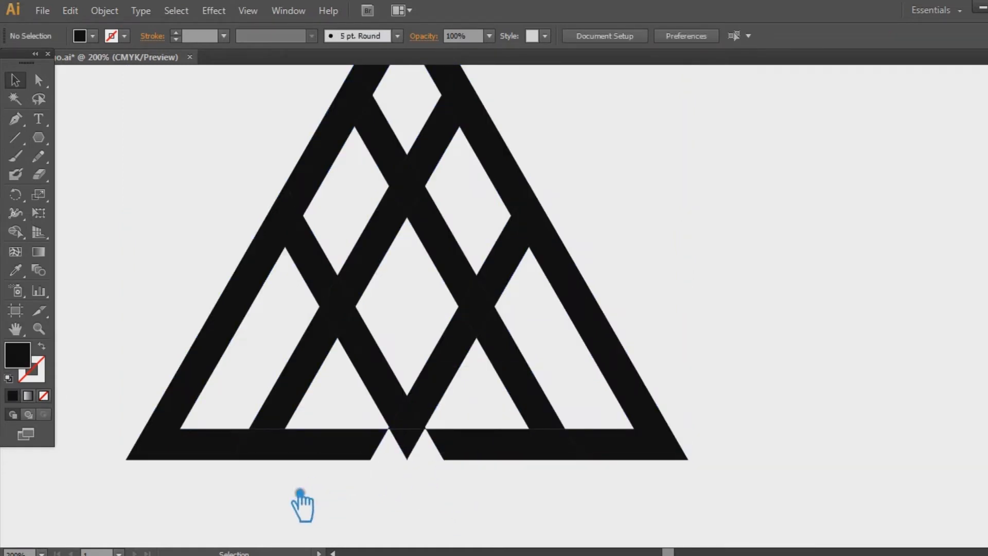
Draw two cutting lines across the base, extending the inward-facing edges of the left and right diagonal legs
left_click(16, 138)
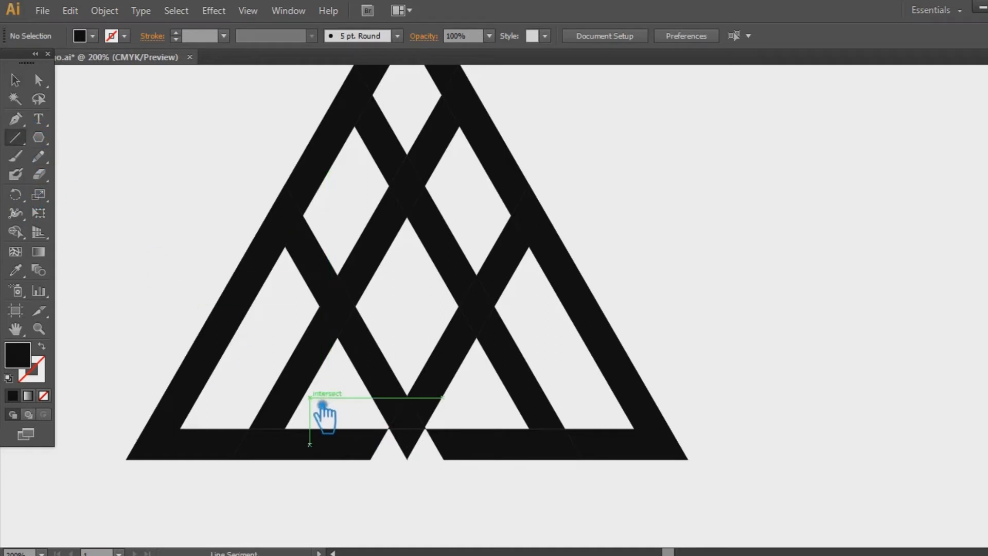
left_click_drag(309, 387, 258, 476)
left_click(16, 79)
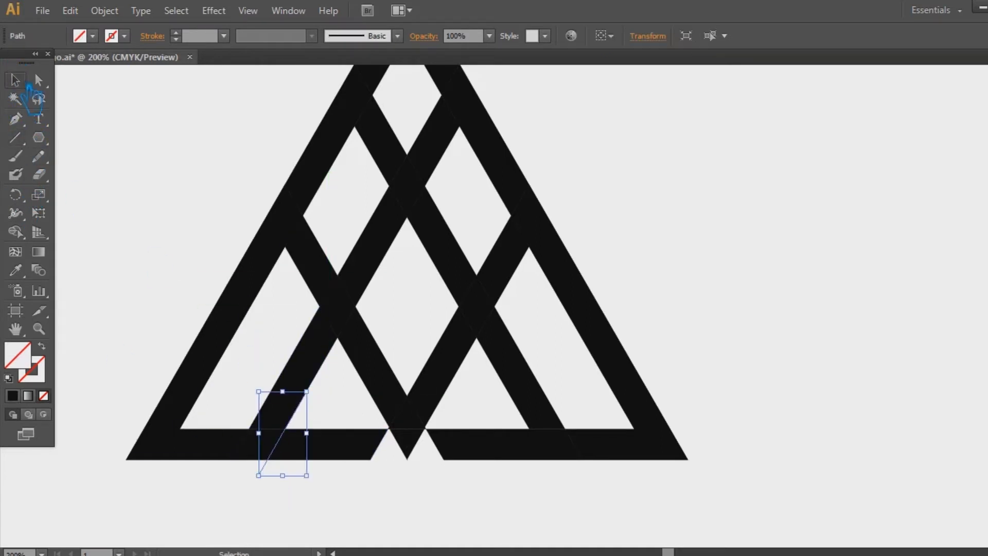
left_click(518, 533)
left_click(17, 138)
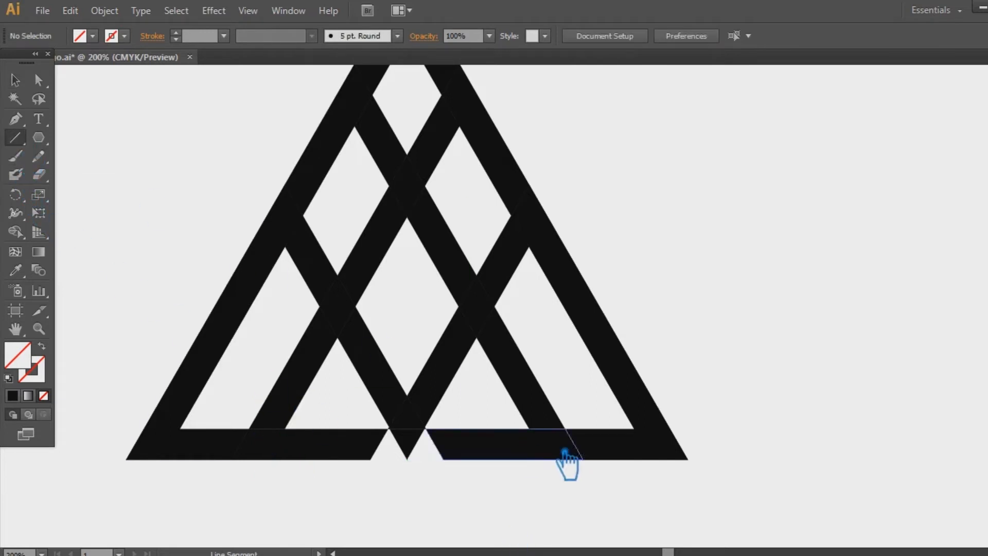
left_click_drag(523, 404, 571, 483)
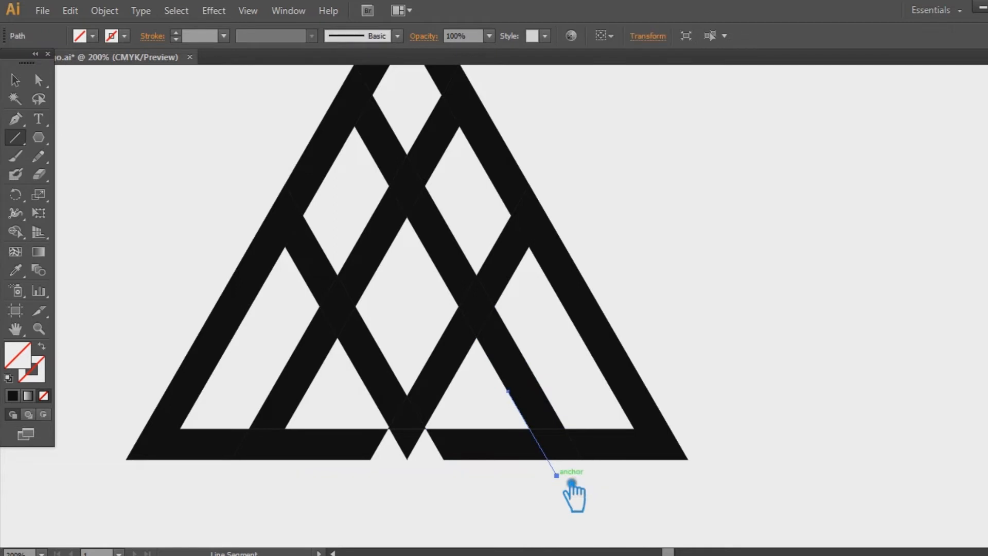
left_click(15, 80)
left_click(789, 283)
Divide the artwork along the two new base cutting lines with Pathfinder and ungroup the result
left_click(710, 553)
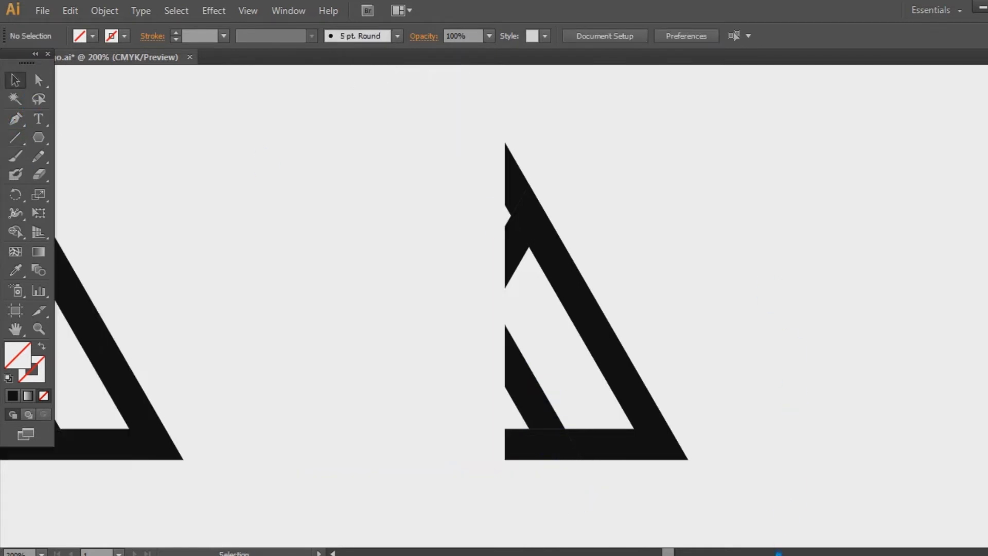
key("space")
left_click_drag(417, 387, 987, 384)
left_click_drag(892, 495, 170, 221)
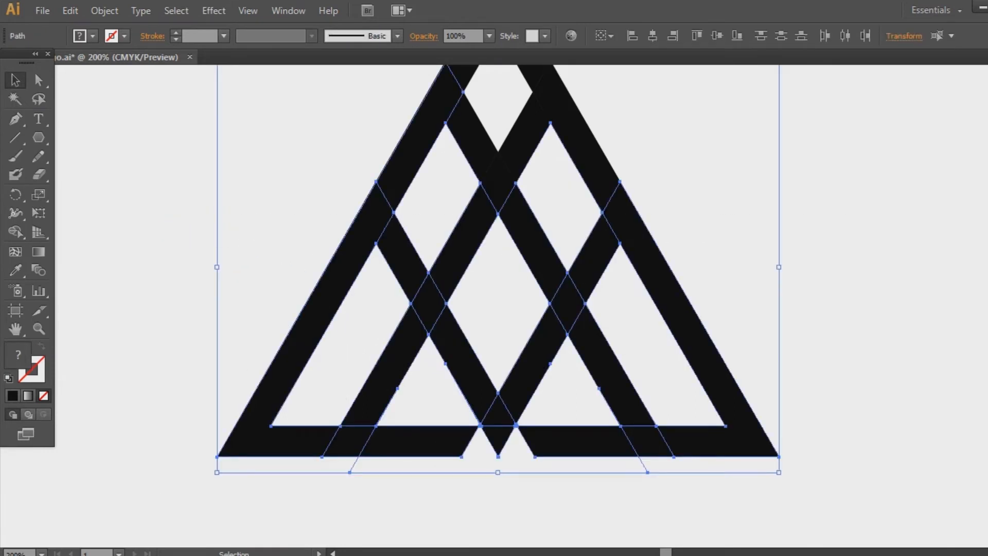
key("ctrl+shift+F9")
left_click(862, 470)
left_click(953, 385)
left_click(579, 456)
right_click(567, 448)
left_click(623, 378)
Delete the base segments between the central V and the left and right diagonal legs
left_click(601, 453)
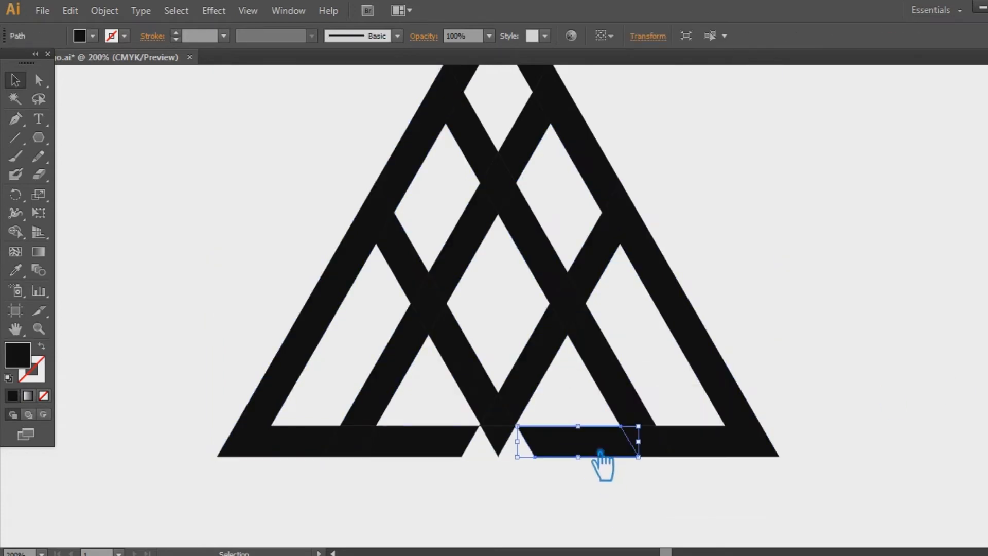
key("Delete")
left_click(436, 446)
key("Delete")
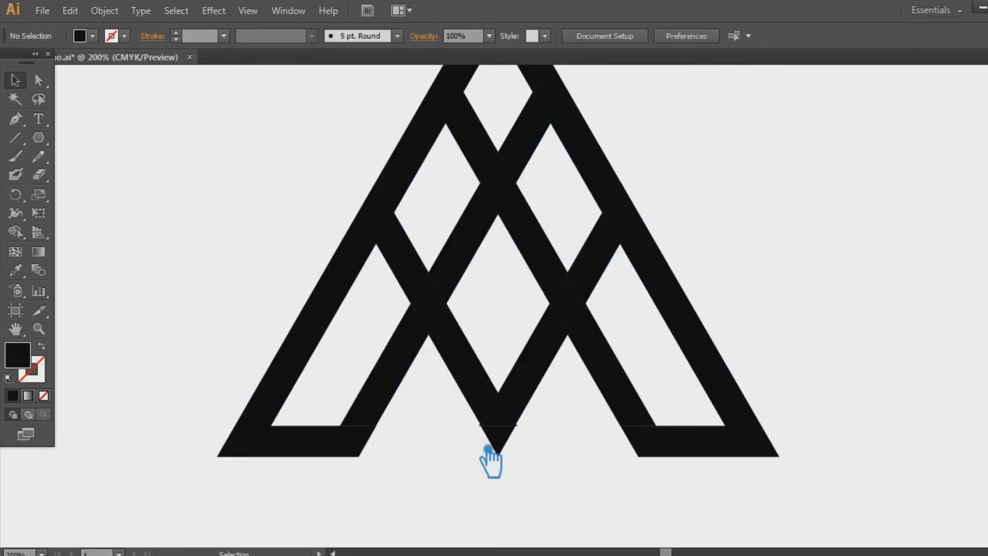
Delete the tiny leftover slivers protruding on either side of the central V just above its tip
key("ctrl+plus")
left_click_drag(609, 544, 576, 318)
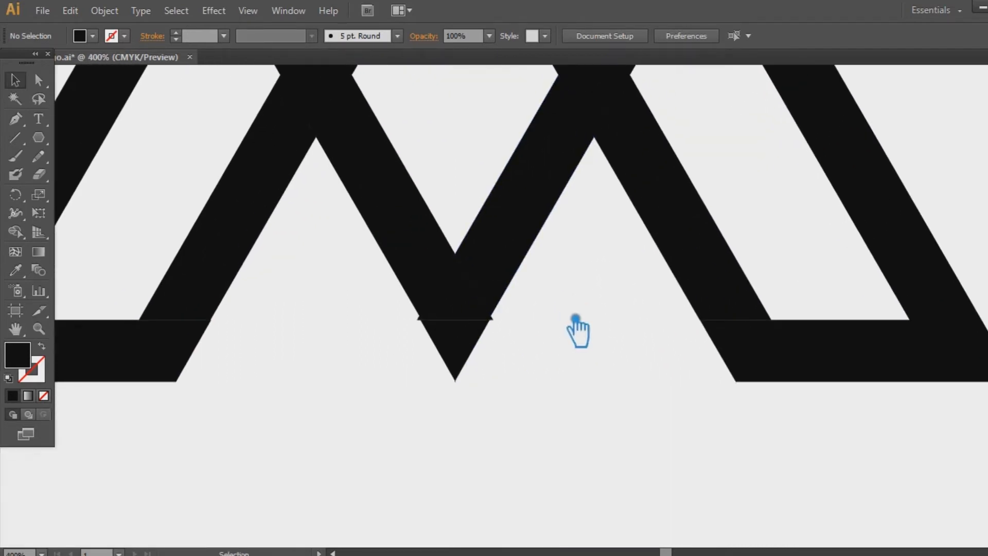
key("ctrl+plus")
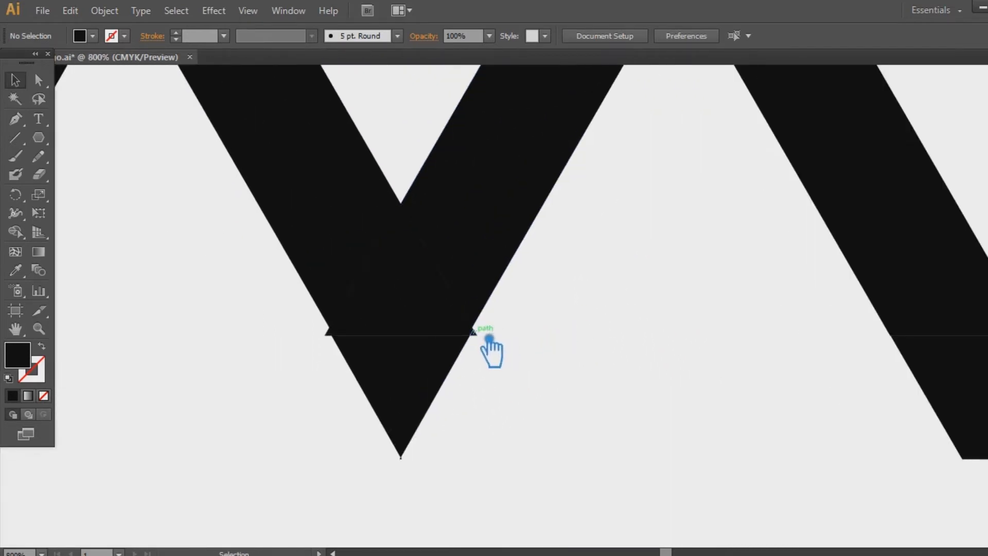
left_click(489, 339)
left_click(556, 344)
key("slash")
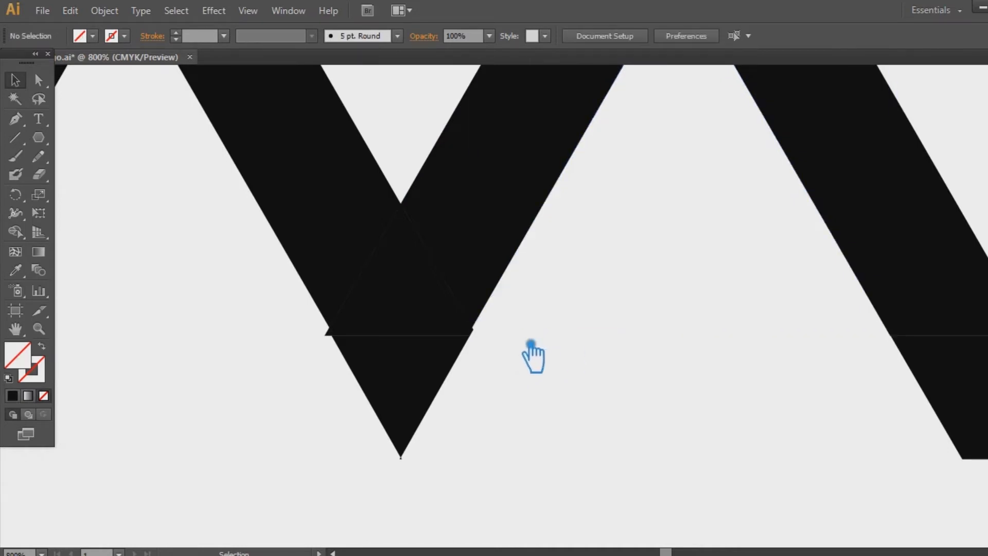
left_click(489, 334)
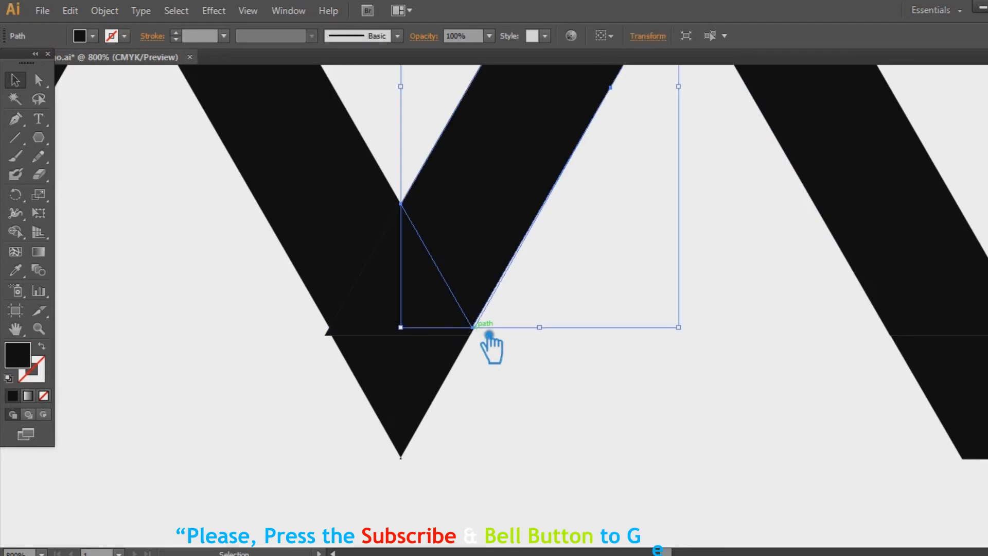
left_click(528, 349)
left_click(329, 332)
key("Delete")
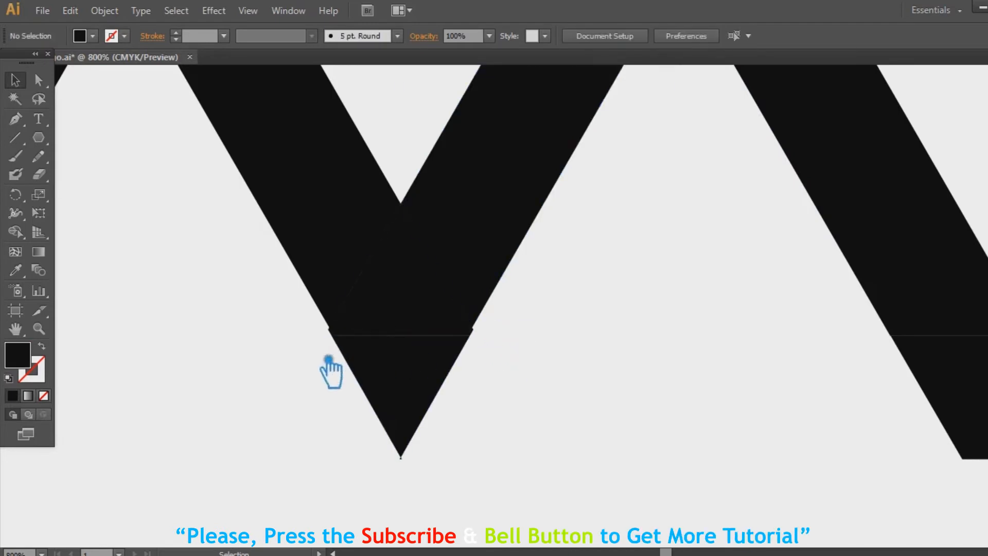
Merge the two arms, middle triangle and tip of the central V into one shape with Pathfinder Unite
left_click_drag(541, 457, 231, 263)
left_click(226, 332)
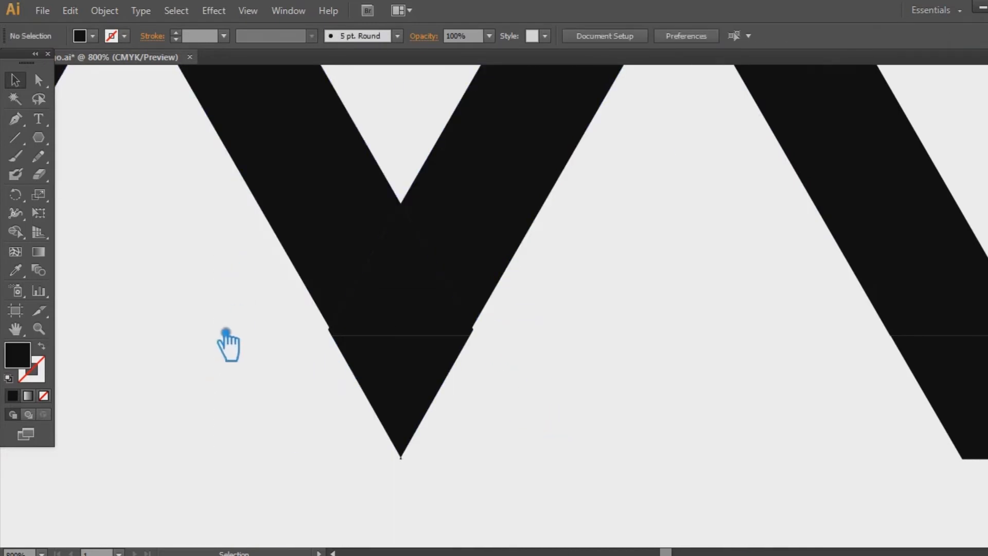
left_click_drag(507, 466, 367, 298)
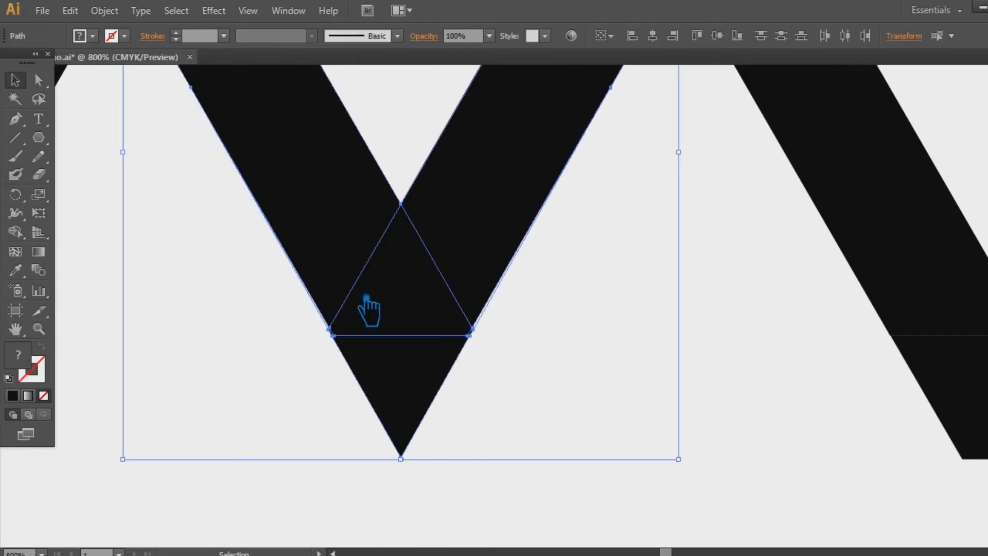
key("ctrl+shift+F9")
left_click(859, 431)
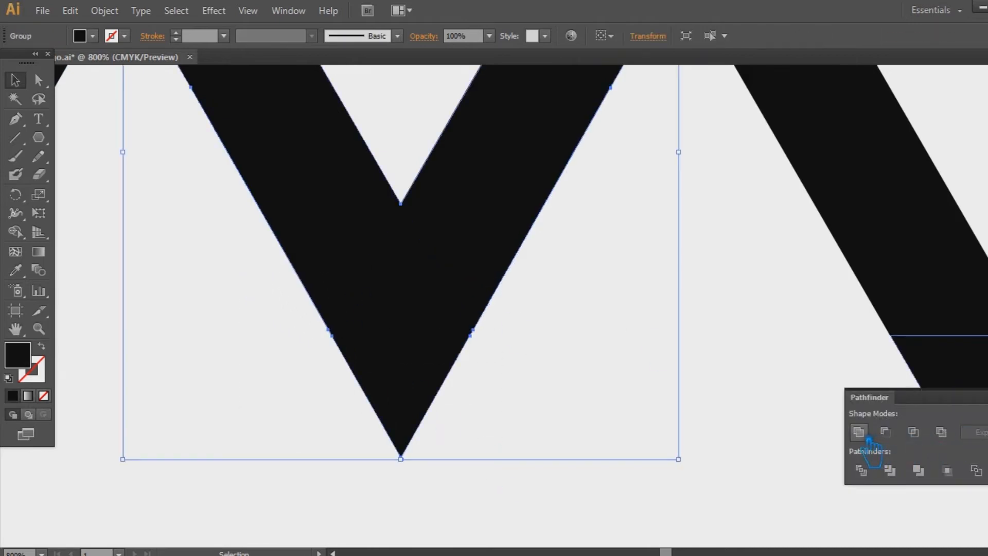
Remove the redundant anchor points on both outer edges of the central V just above its tip
key("ctrl+shift+F9")
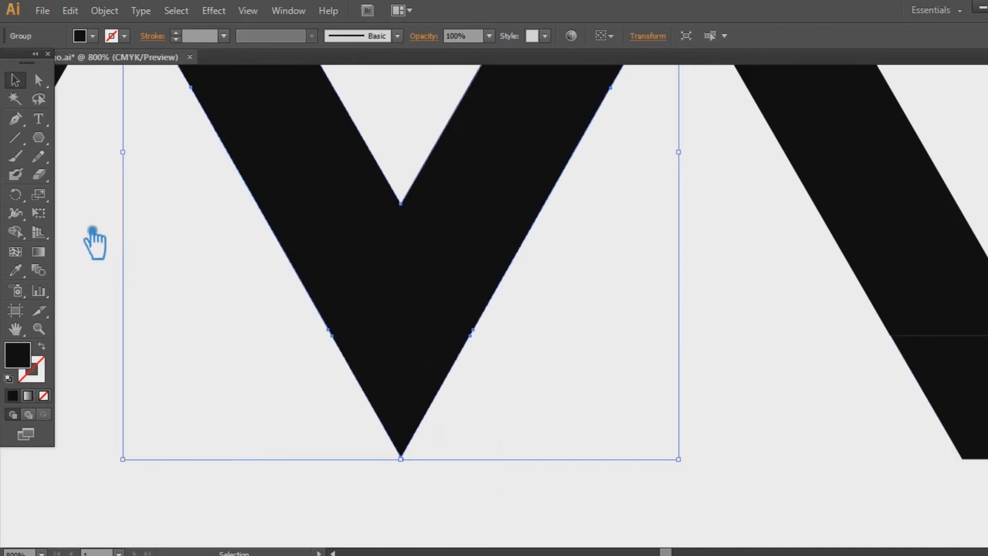
left_click(15, 118)
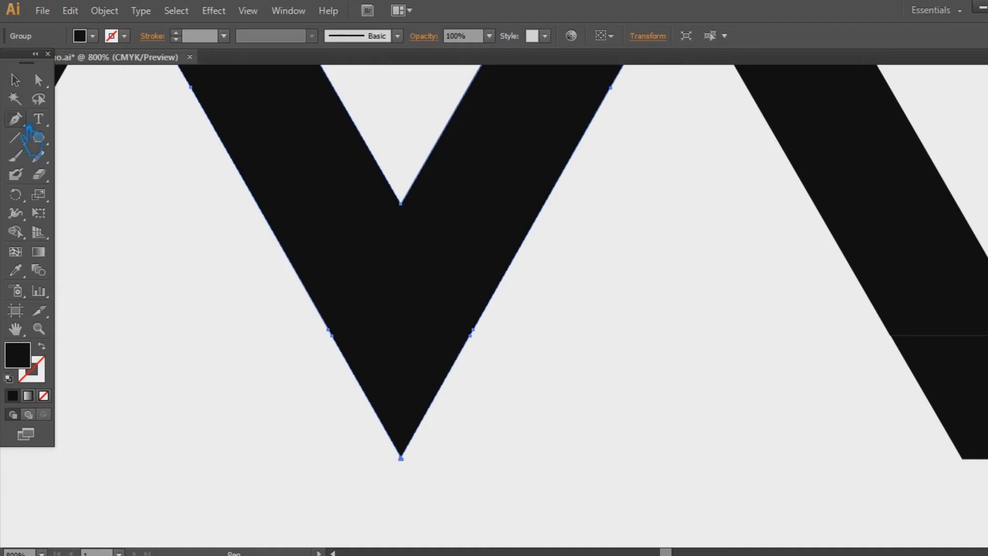
left_click(346, 350)
left_click(332, 336)
left_click(473, 329)
left_click(470, 335)
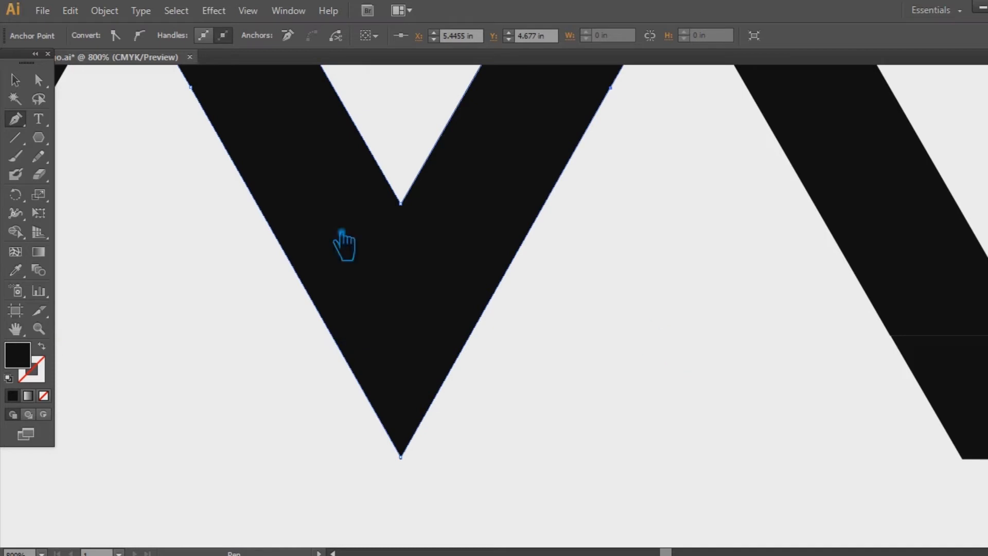
left_click(16, 80)
left_click(650, 278)
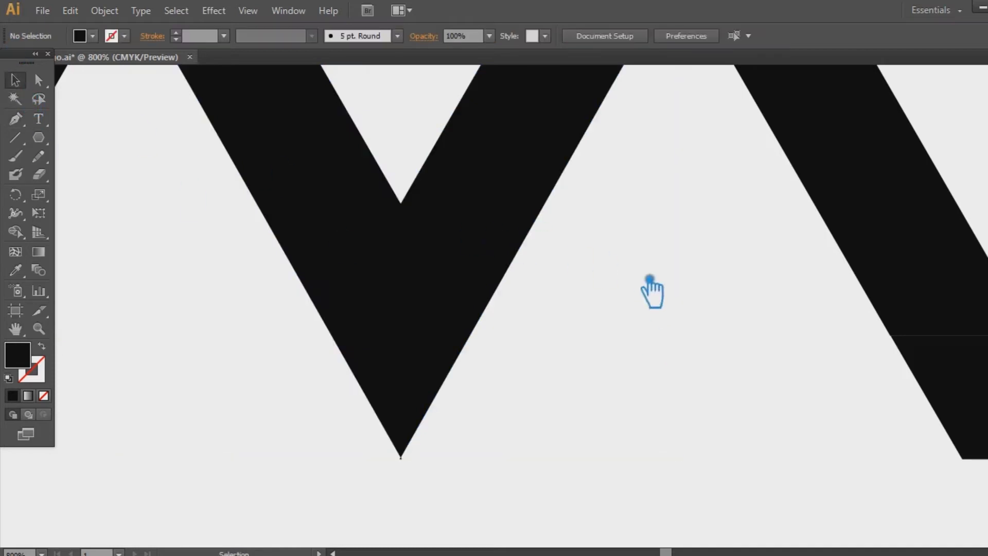
Merge the pieces of the right inner diagonal, from its base segment up to the top section, with Pathfinder Unite
key("ctrl+minus")
key("ctrl+minus")
key("ctrl+minus")
left_click_drag(466, 395, 518, 485)
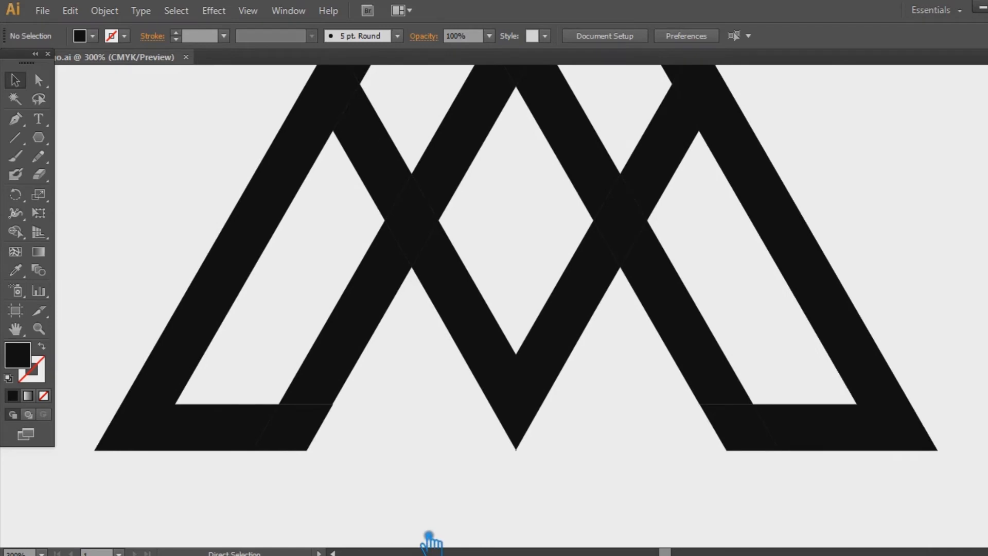
key("ctrl+minus")
left_click_drag(945, 327, 917, 351)
left_click_drag(323, 511, 415, 479)
left_click_drag(478, 474, 293, 339)
left_click(389, 476)
left_click(420, 414)
left_click(722, 417)
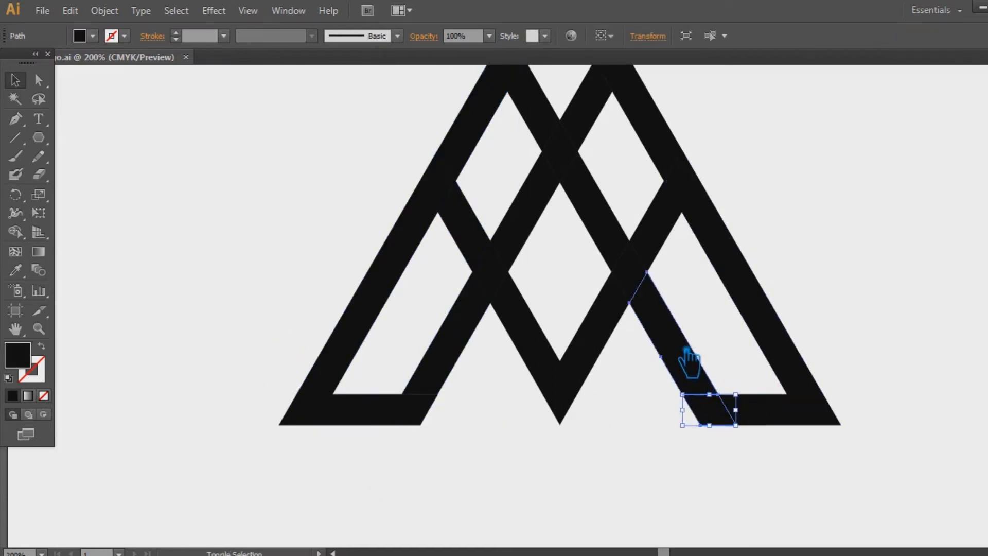
left_click(687, 351, "shift")
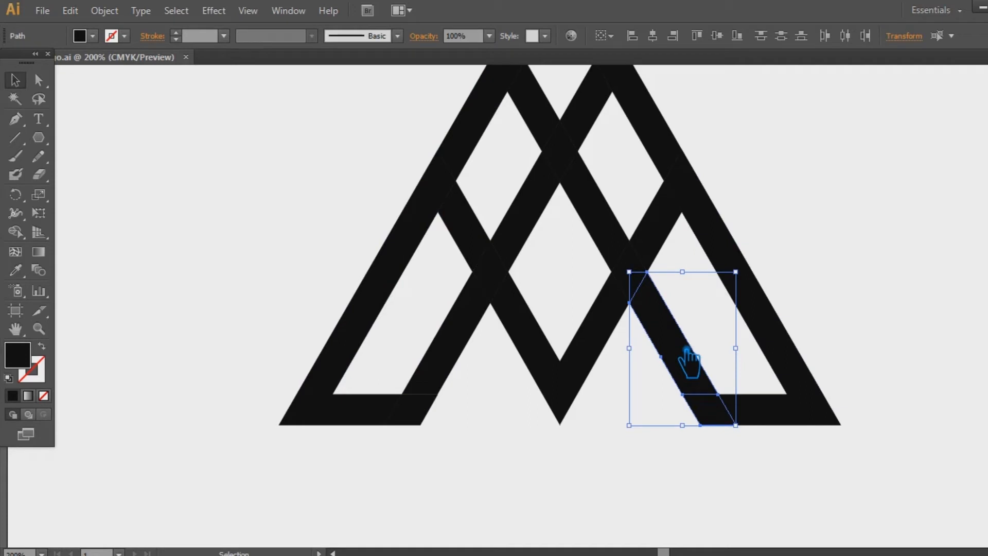
left_click(606, 219, "shift")
left_click(557, 114, "shift")
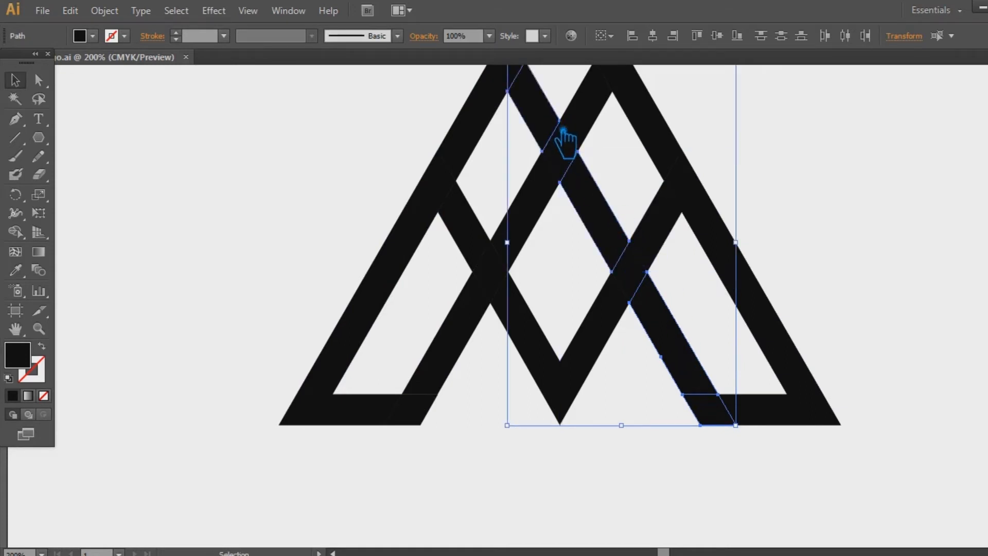
key("ctrl+shift+F9")
left_click(859, 432)
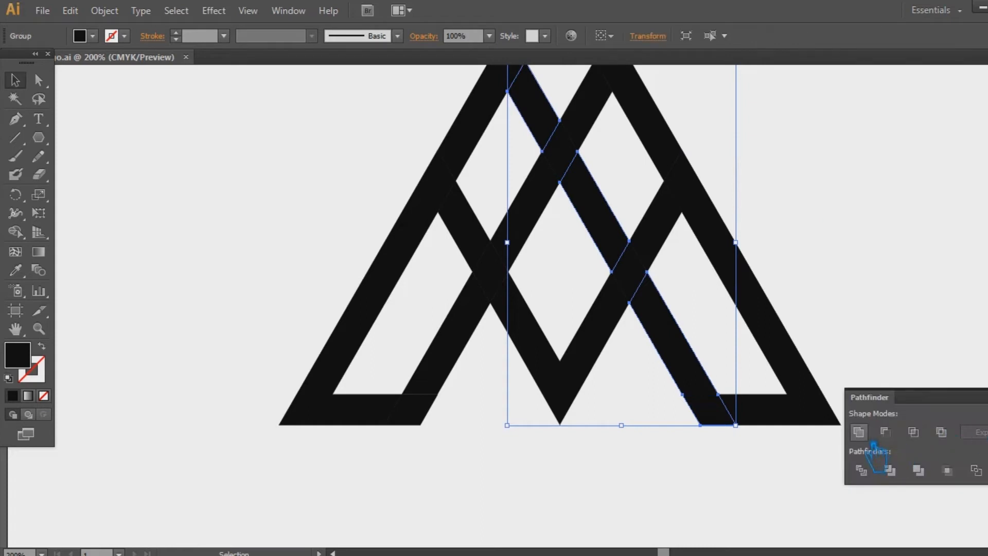
Remove the redundant anchor point on the right inner diagonal's edge facing the central V, near the base
left_click(15, 119)
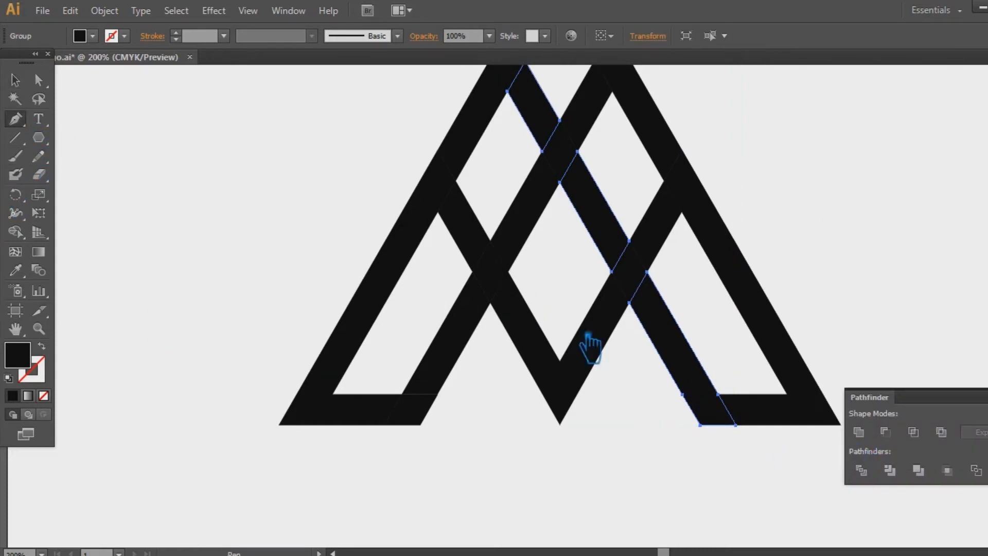
left_click(683, 394)
left_click_drag(696, 402, 700, 425)
key("v")
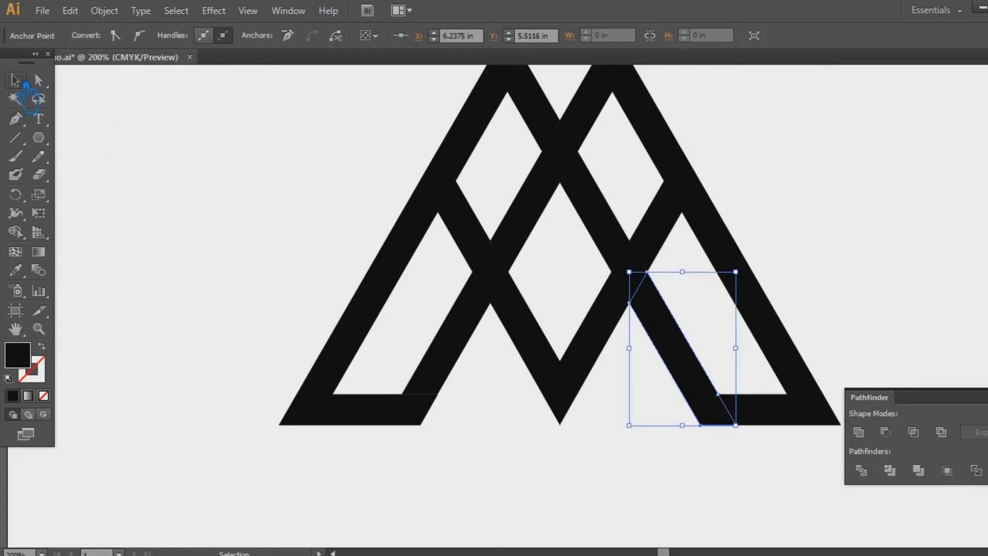
Merge the base, lower, middle and upper pieces of the left inner diagonal with Pathfinder Unite
left_click(430, 420)
left_click(428, 418)
left_click(448, 360, "shift")
left_click(522, 250, "shift")
left_click(608, 119, "shift")
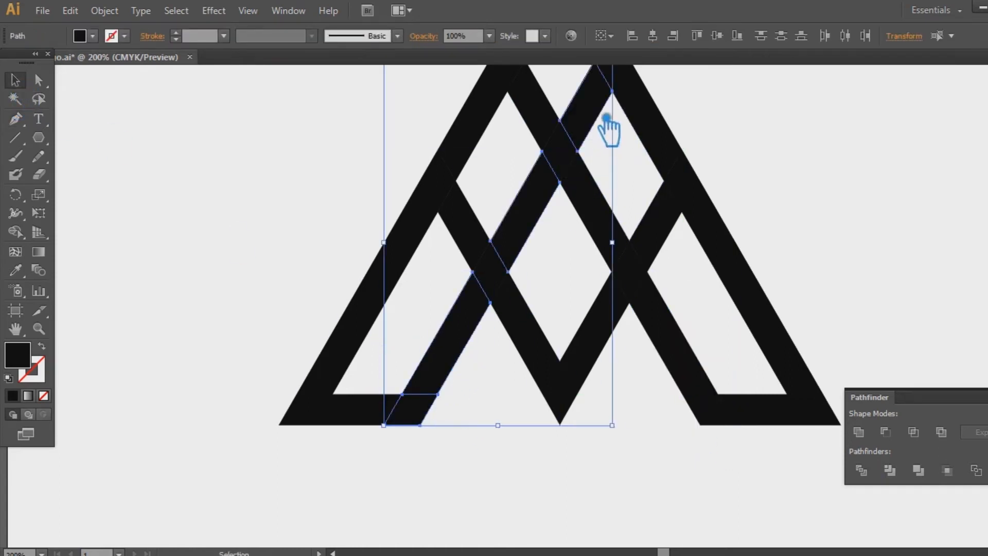
left_click(870, 435)
Remove the redundant anchor points on both edges of the left inner diagonal near the base
left_click(15, 119)
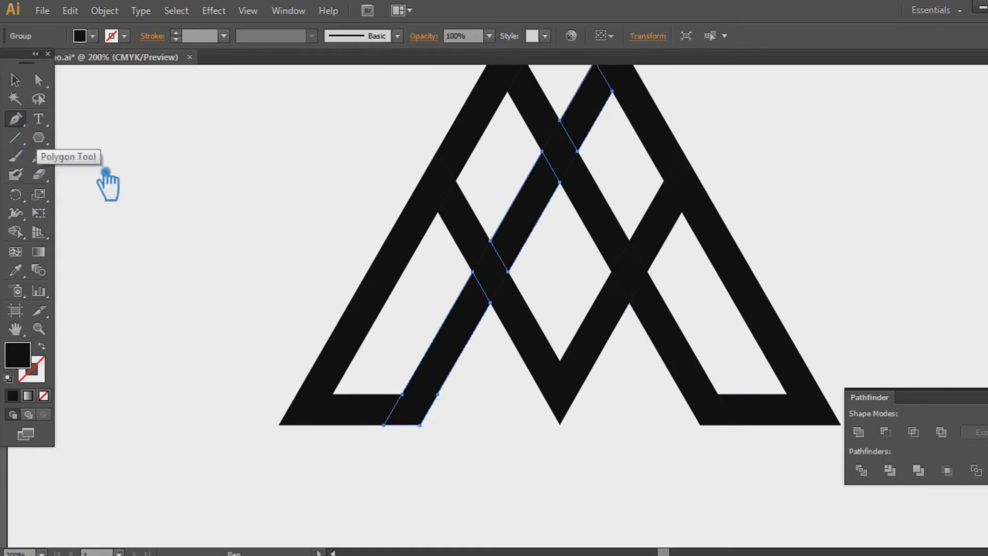
left_click(452, 404)
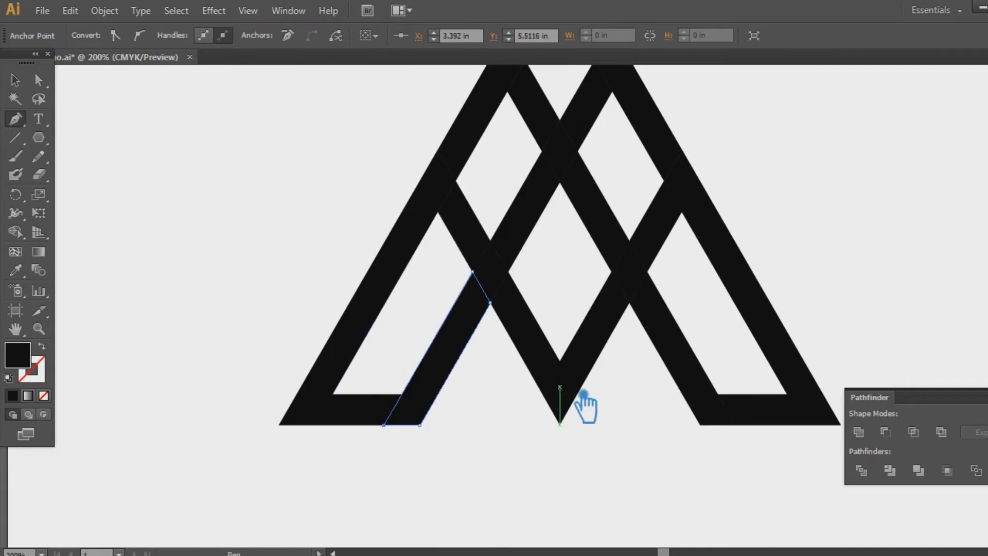
left_click(16, 80)
Remove the remaining redundant anchor point on the right inner diagonal, where it meets the base bar's upper edge
left_click(797, 346)
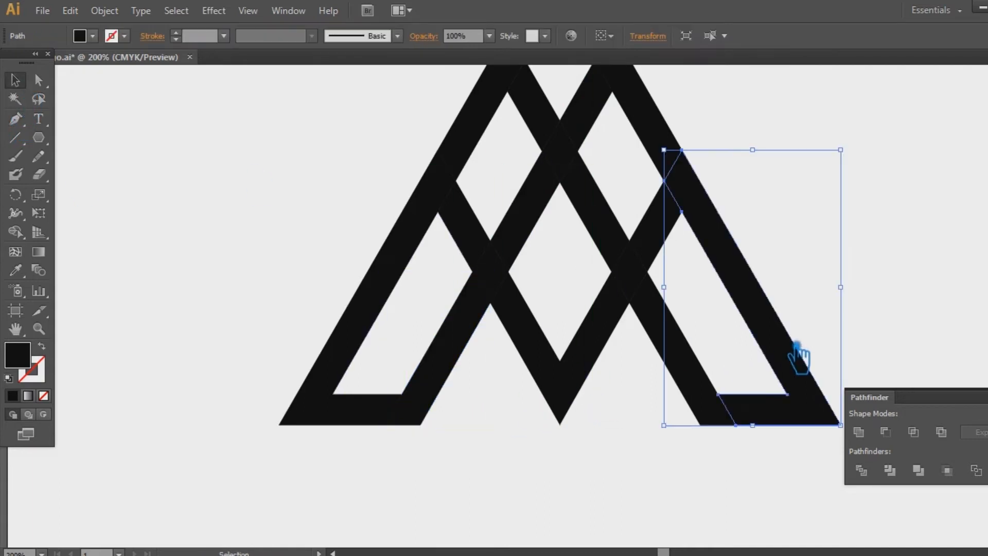
left_click(677, 333)
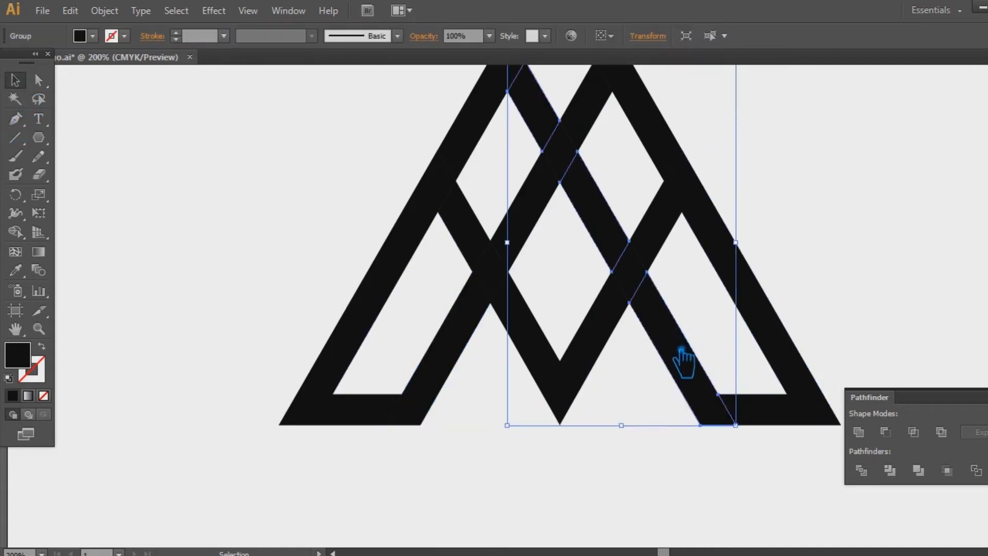
key("p")
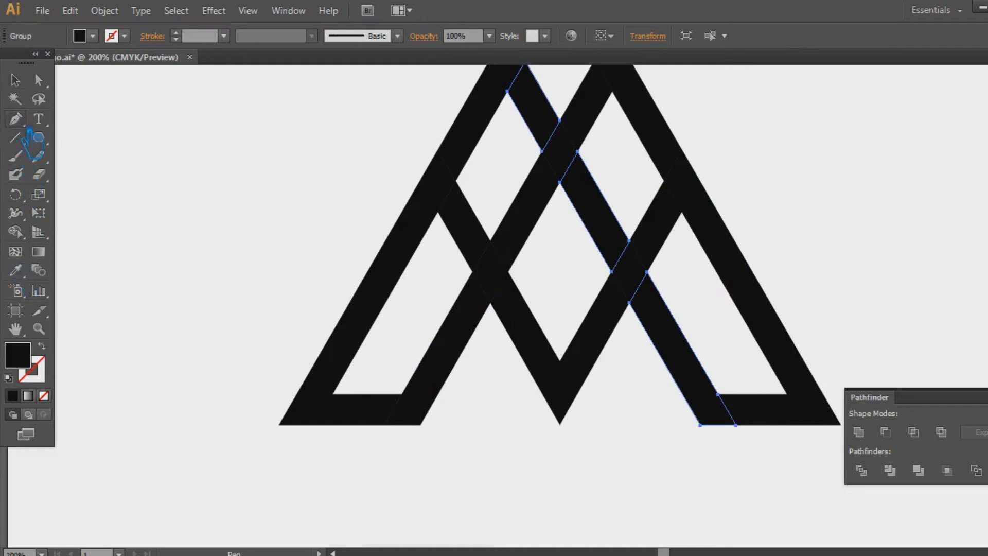
left_click(729, 403)
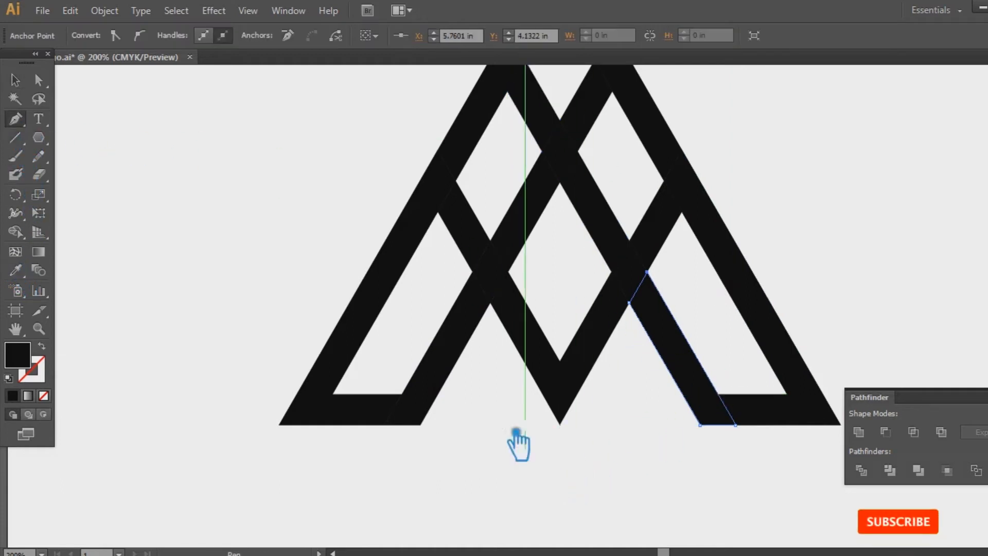
left_click(19, 85)
left_click(147, 186)
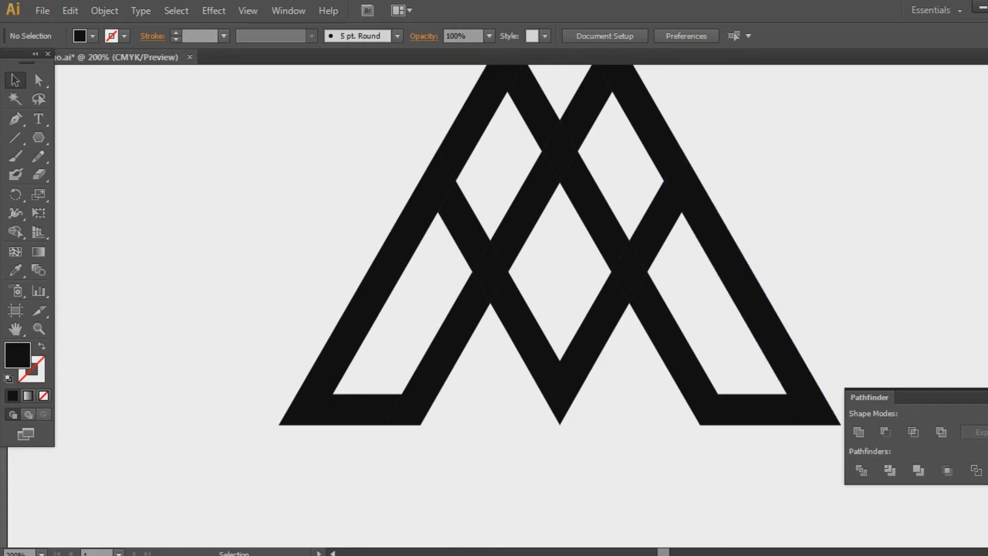
left_click_drag(844, 237, 791, 304)
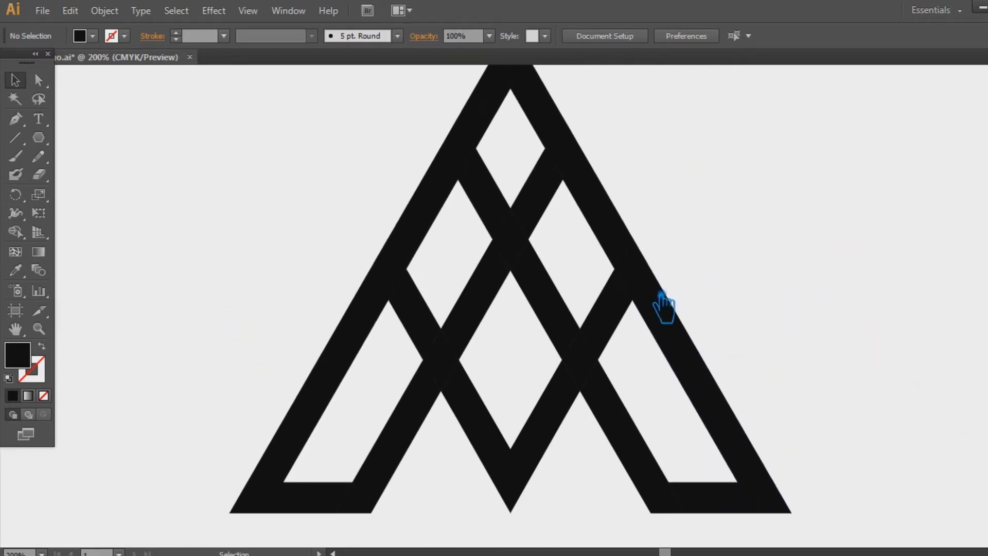
left_click(479, 309)
left_click(446, 359)
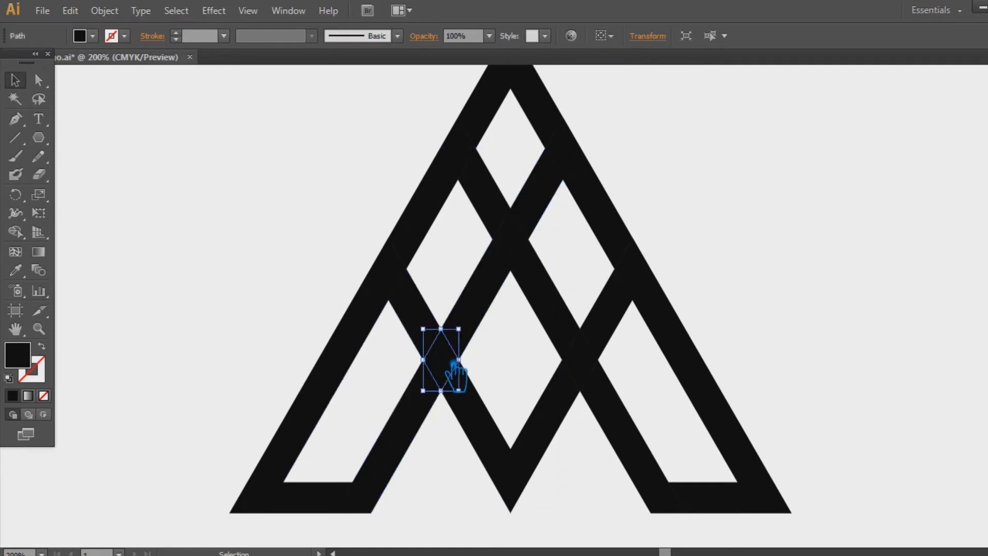
left_click(422, 305, "shift")
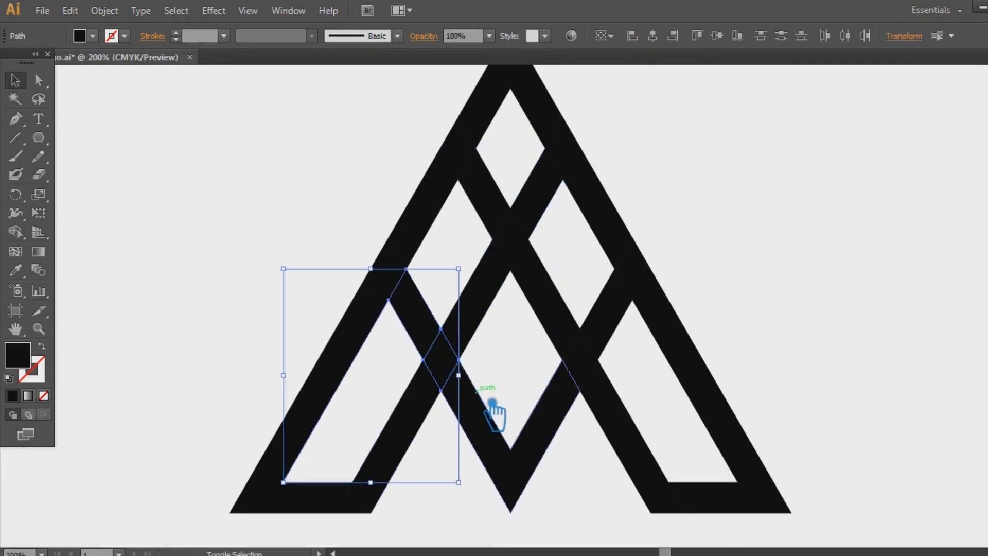
left_click(507, 458, "shift")
left_click(470, 505)
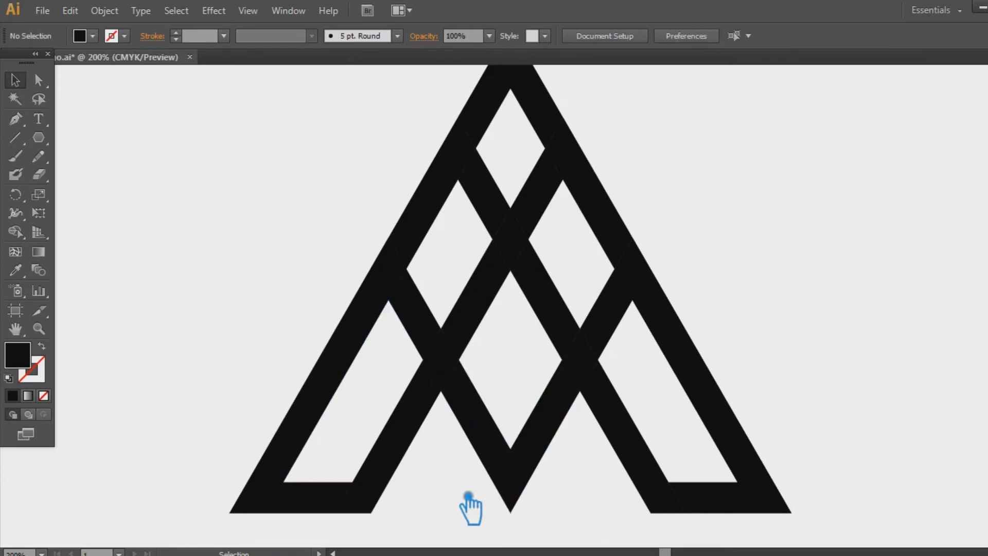
left_click(407, 474)
left_click(269, 489)
key("a")
key("ctrl+minus")
key("v")
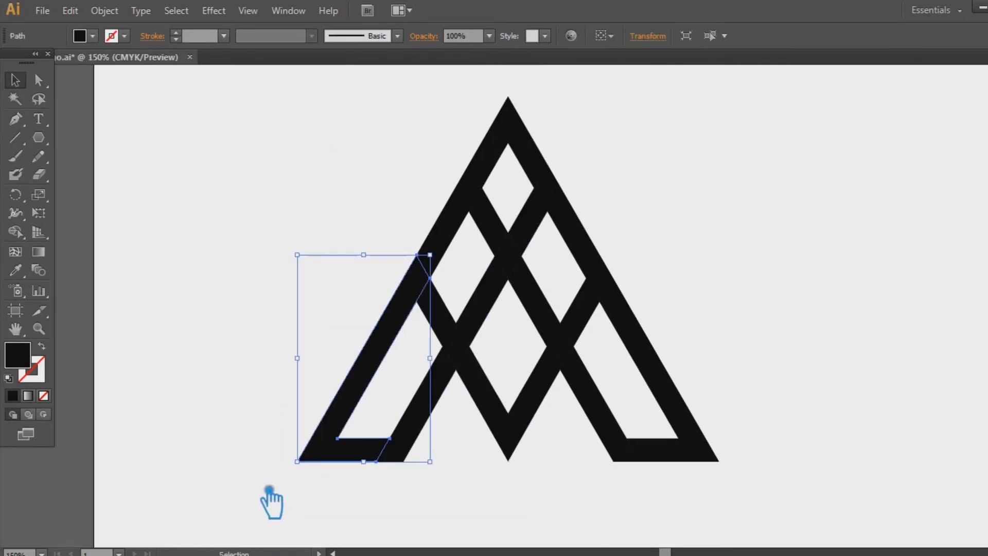
left_click(459, 223, "shift")
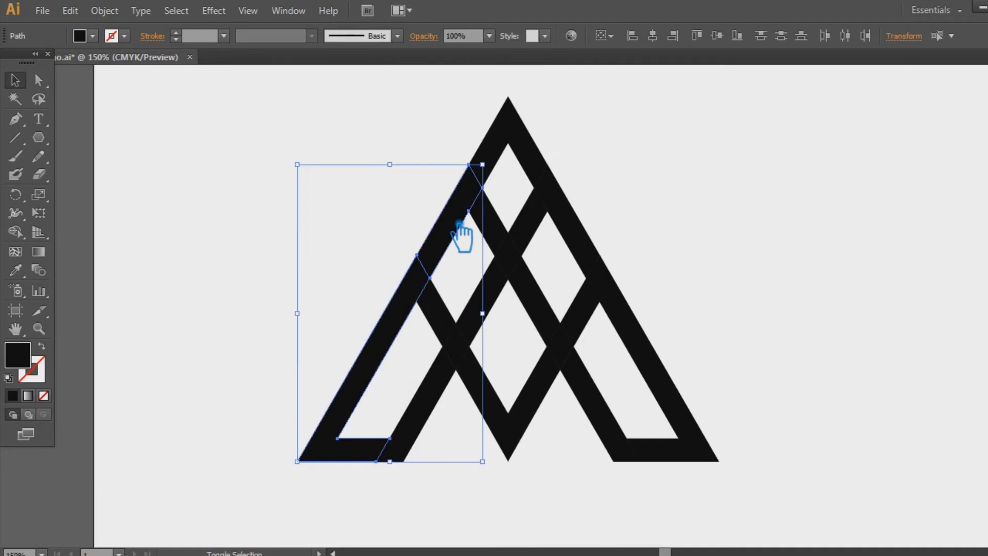
left_click(232, 238)
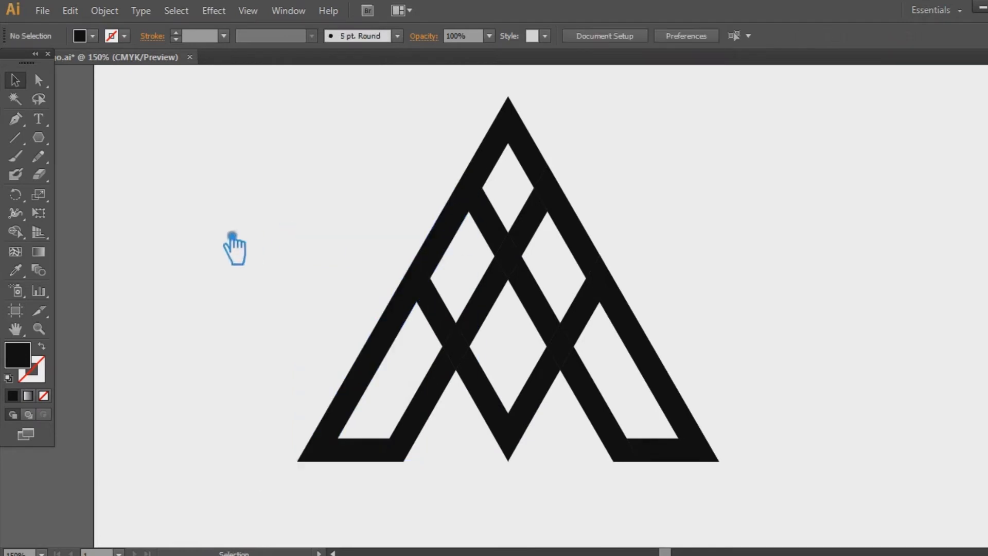
Merge the left leg, right leg, upper side pieces and apex of the outer triangle with Pathfinder Unite
left_click(428, 299)
left_click(420, 286, "shift")
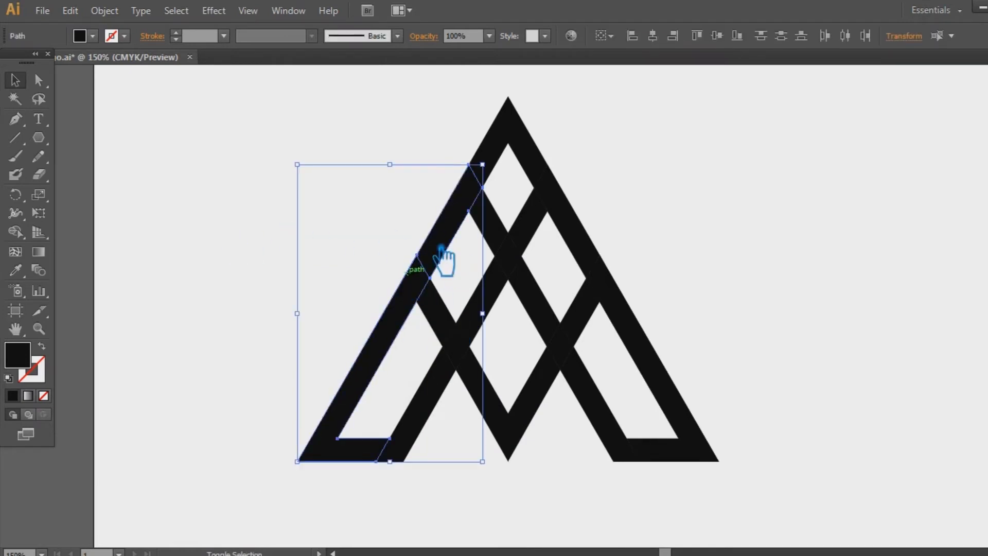
left_click(514, 125, "shift")
left_click(601, 256, "shift")
left_click(644, 316, "shift")
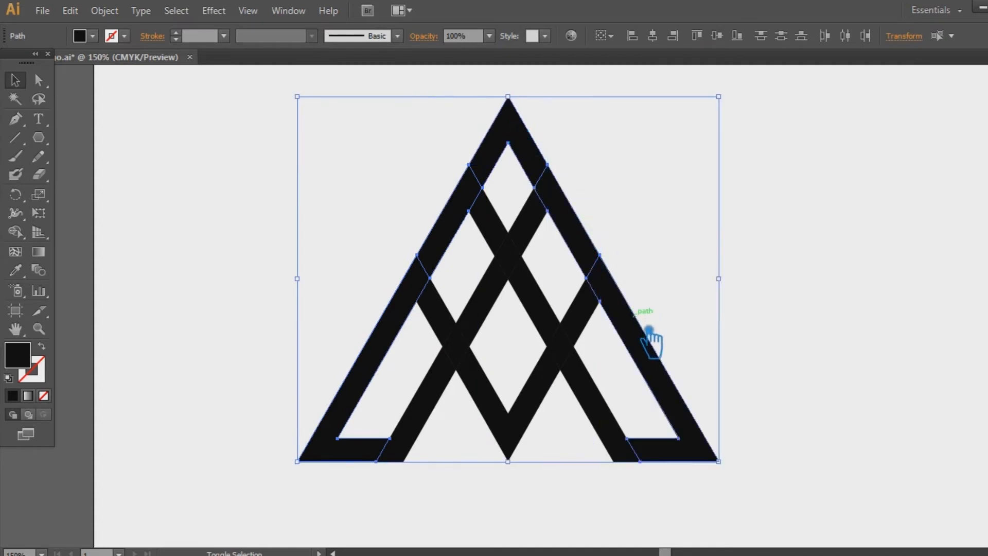
key("shift+ctrl+F9")
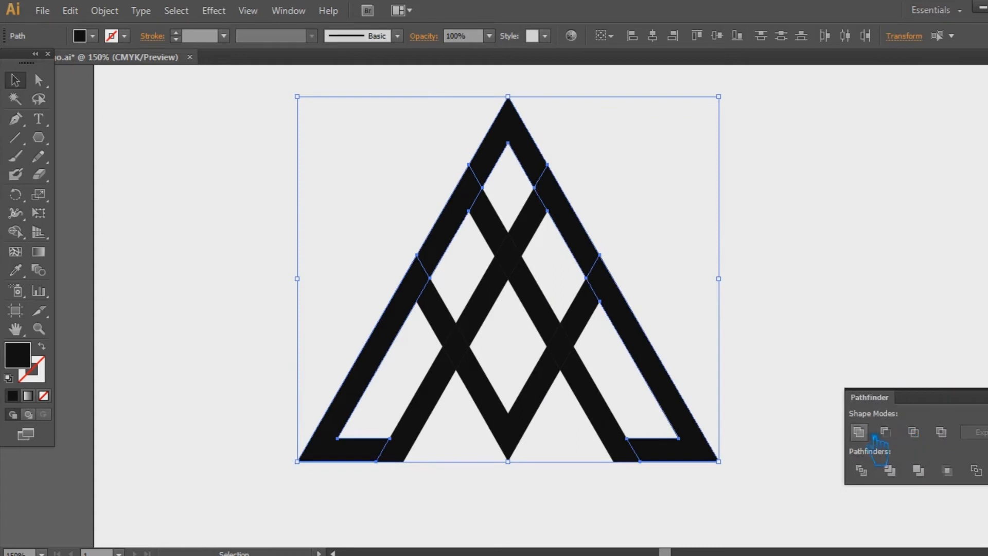
left_click(859, 433)
left_click(984, 393)
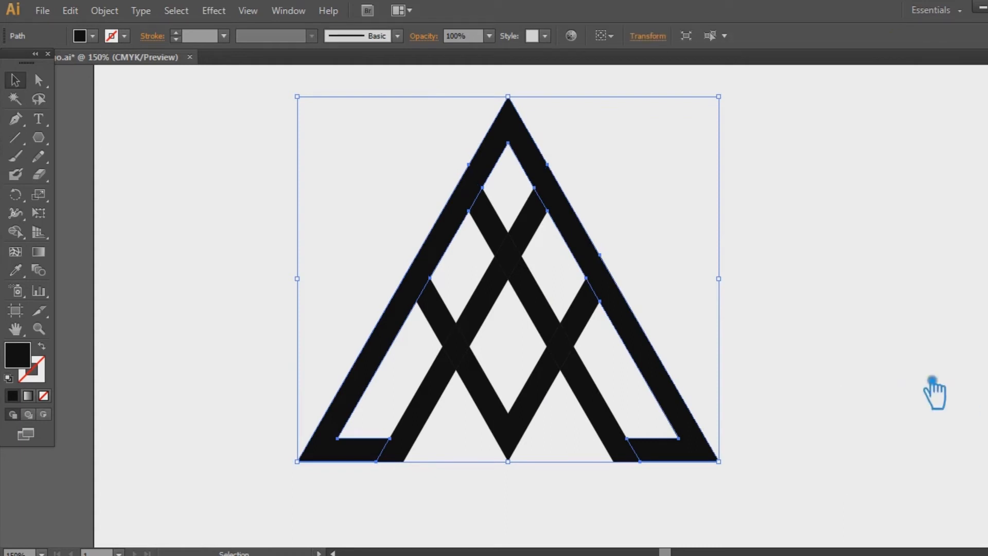
Remove the redundant anchor points along the left and right sides of the outer triangle
left_click(22, 124)
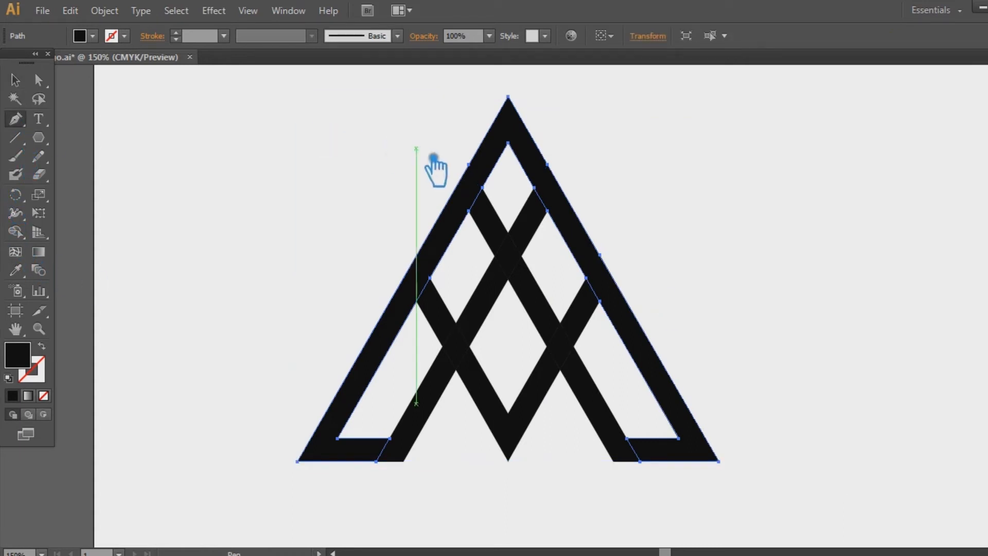
left_click(468, 165)
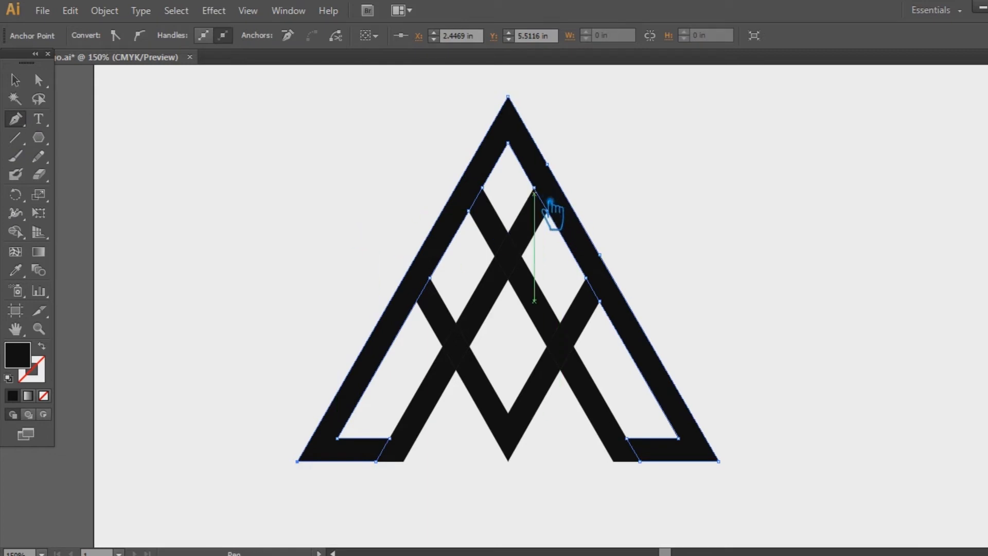
left_click_drag(549, 194, 497, 197)
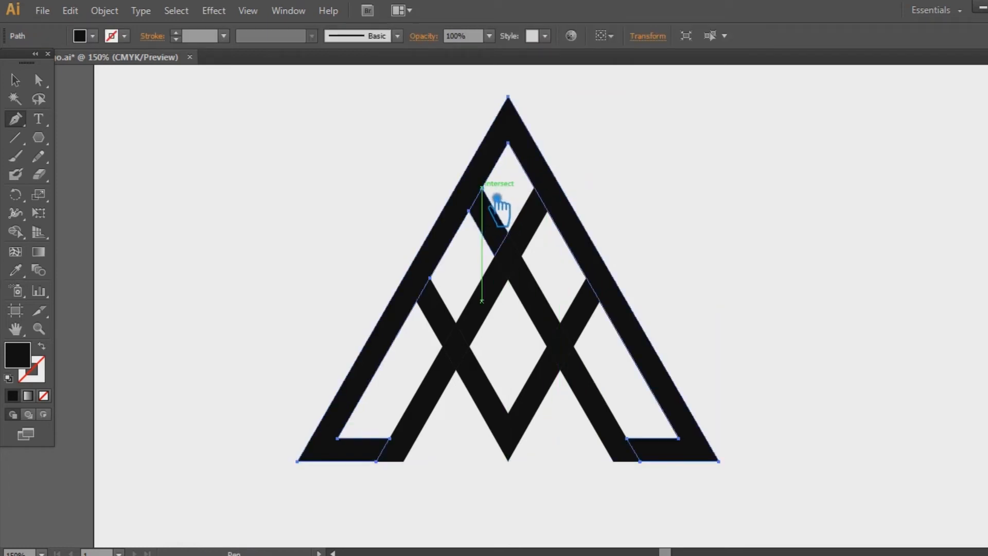
left_click(17, 81)
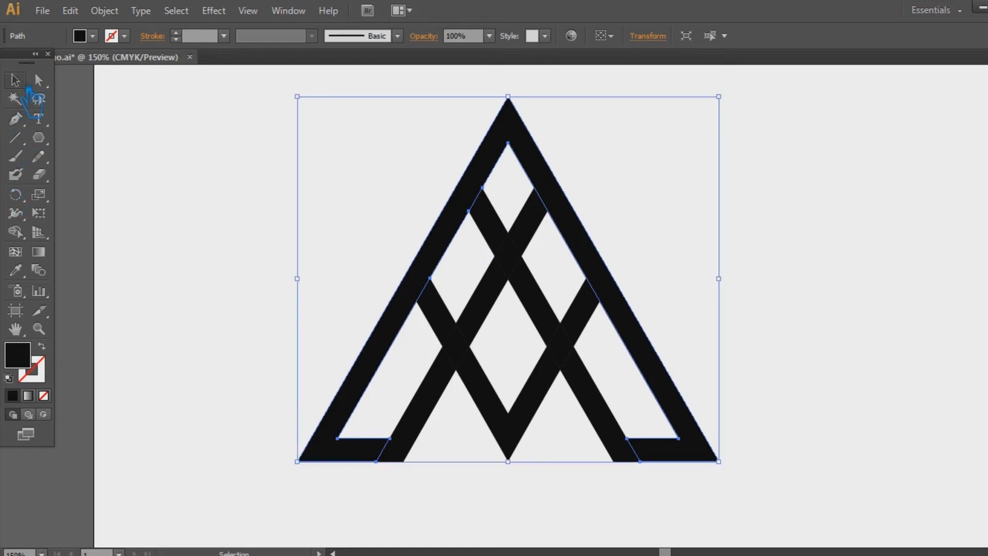
left_click(16, 120)
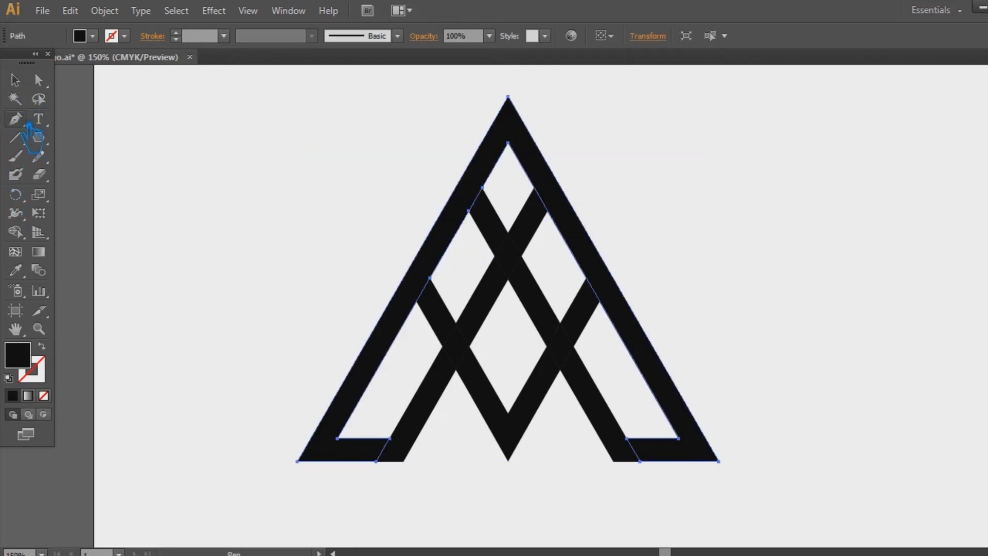
key("v")
left_click(327, 187)
left_click(516, 236)
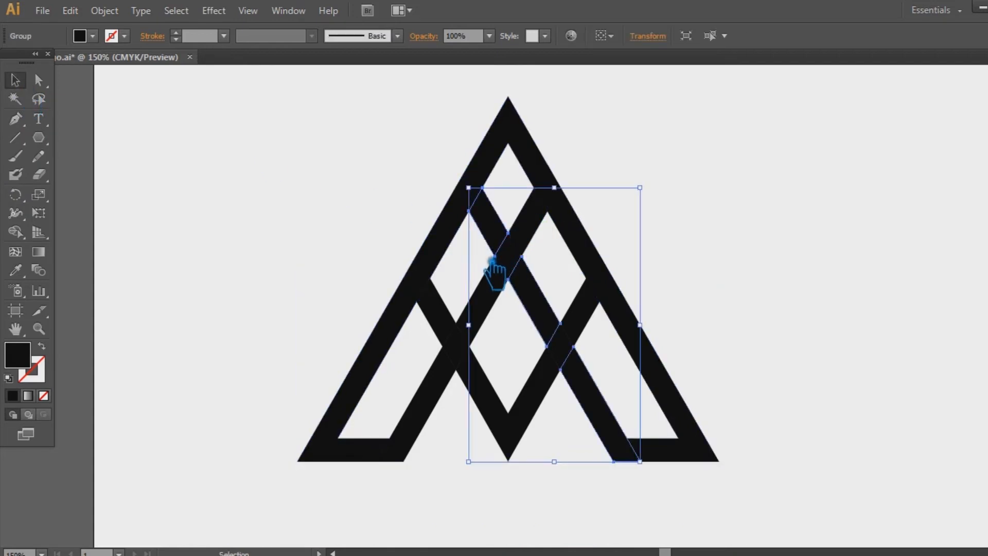
left_click(288, 237)
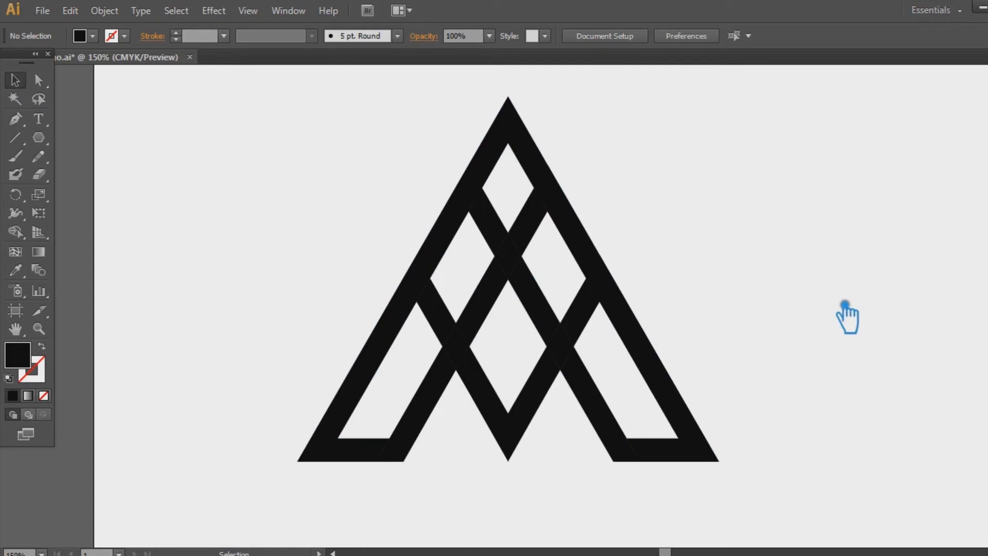
Merge the left inner diagonal with the two diamond pieces where it crosses the other bands using Pathfinder Unite
left_click(514, 421)
left_click(492, 311)
left_click(457, 367)
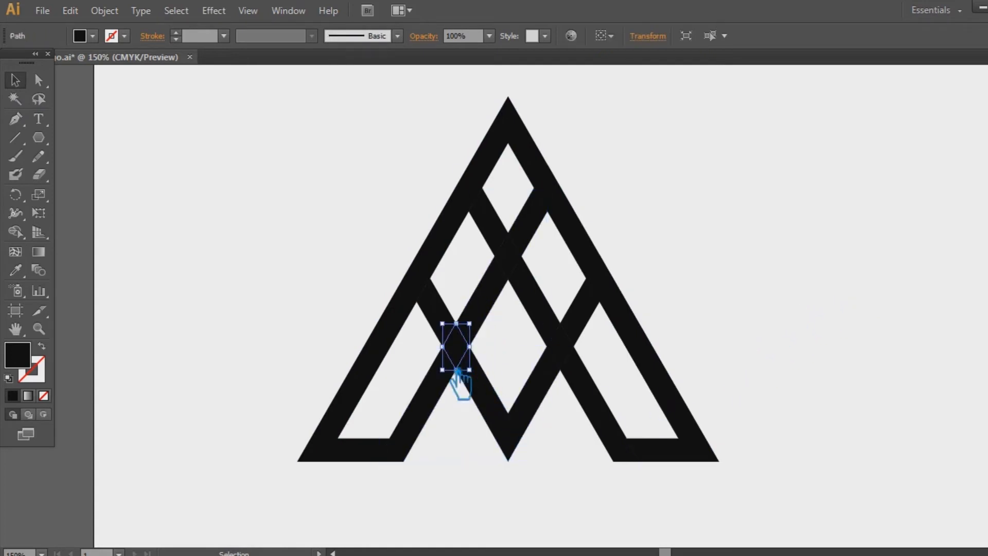
left_click(436, 409, "shift")
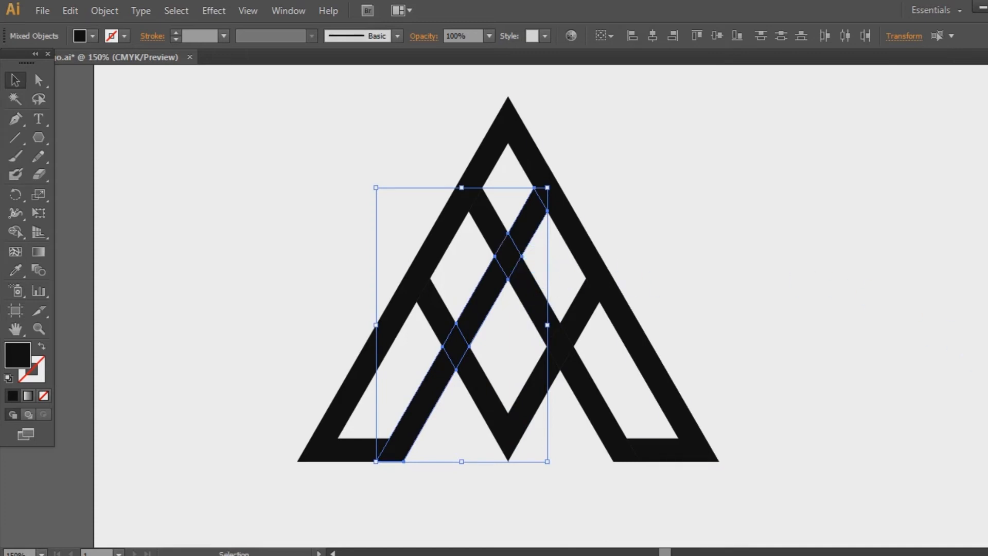
key("ctrl+shift+F9")
left_click(885, 432)
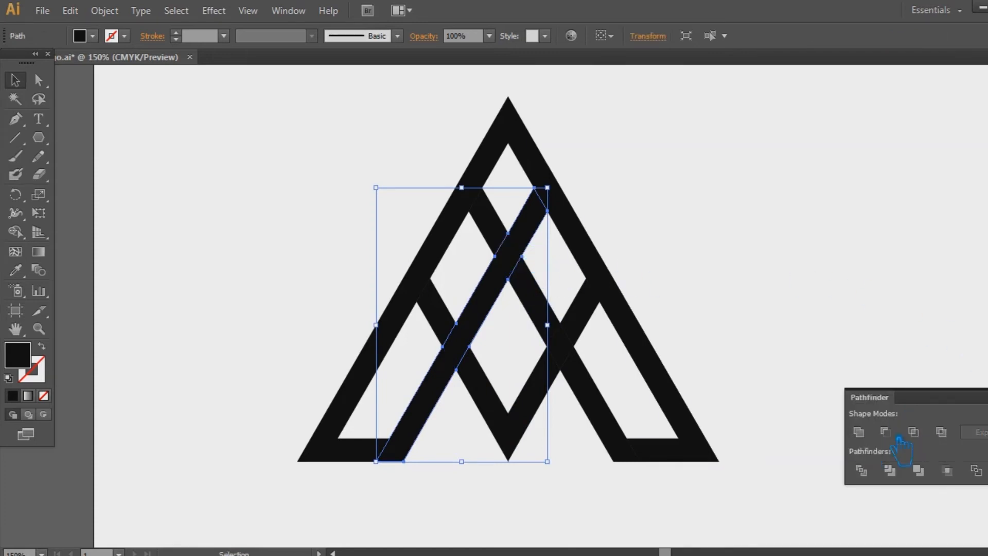
key("ctrl+shift+F9")
left_click(854, 336)
left_click(596, 411)
left_click(572, 354)
left_click(560, 308, "shift")
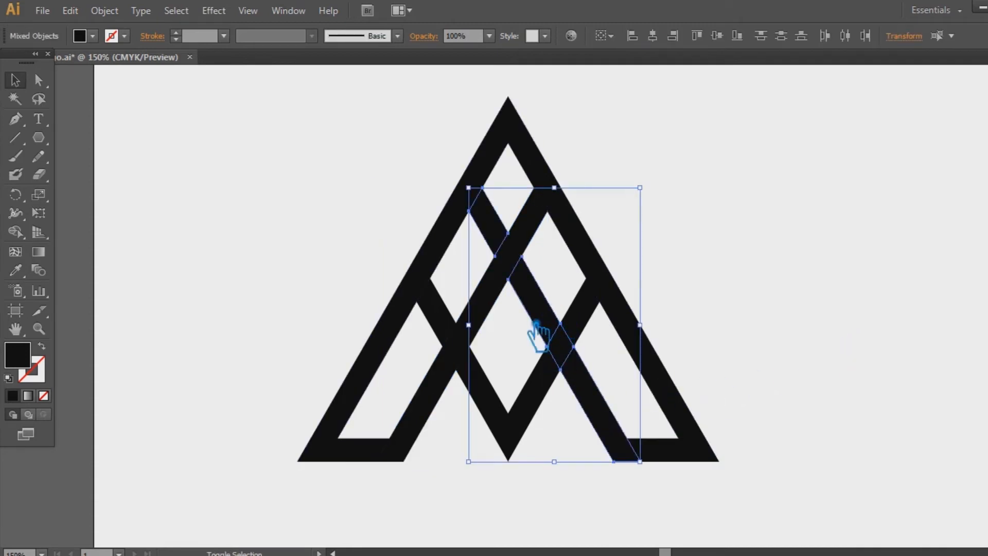
left_click(521, 258, "shift")
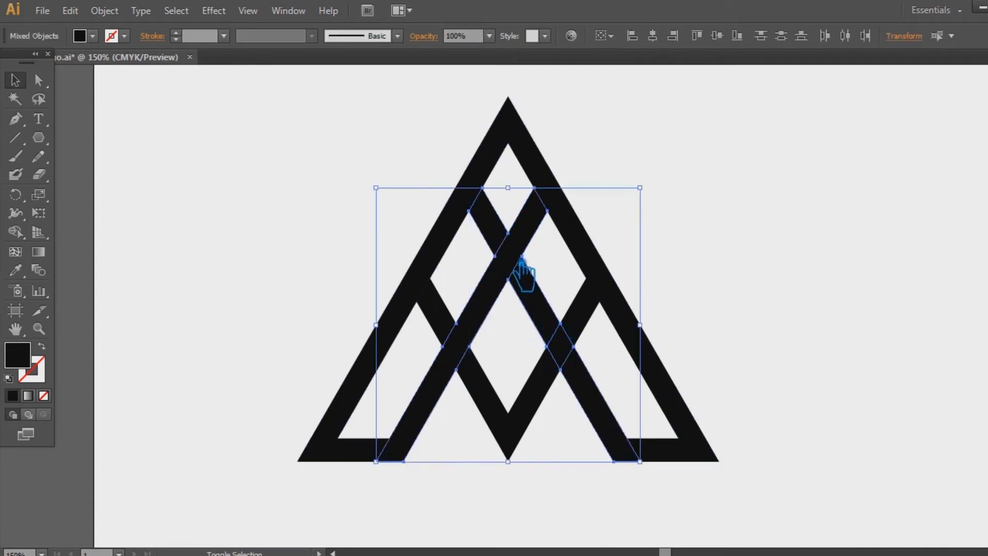
left_click(533, 343)
Offset the path of the left inner diagonal by 0.07 in with Miter joins
left_click(504, 303)
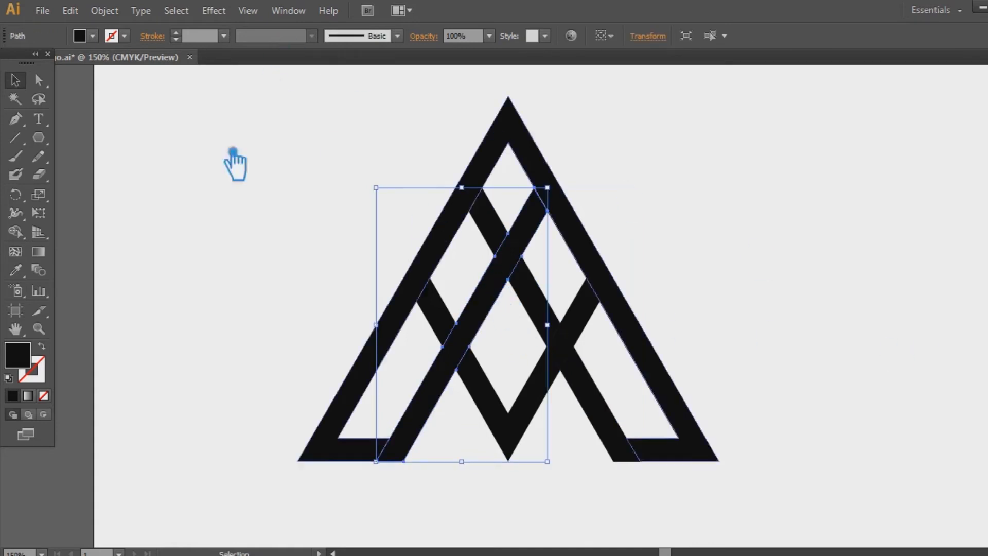
left_click(106, 10)
mouse_move(103, 328)
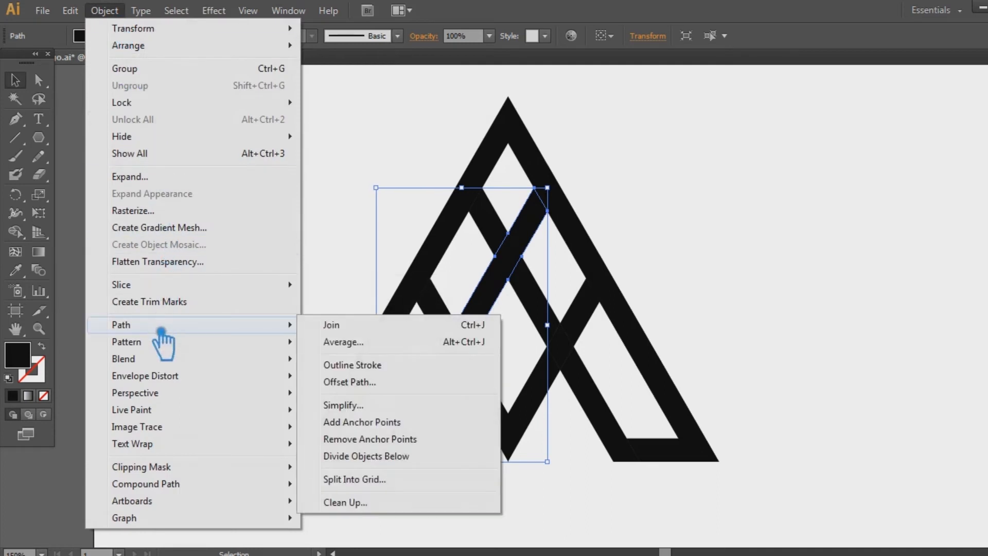
left_click(385, 381)
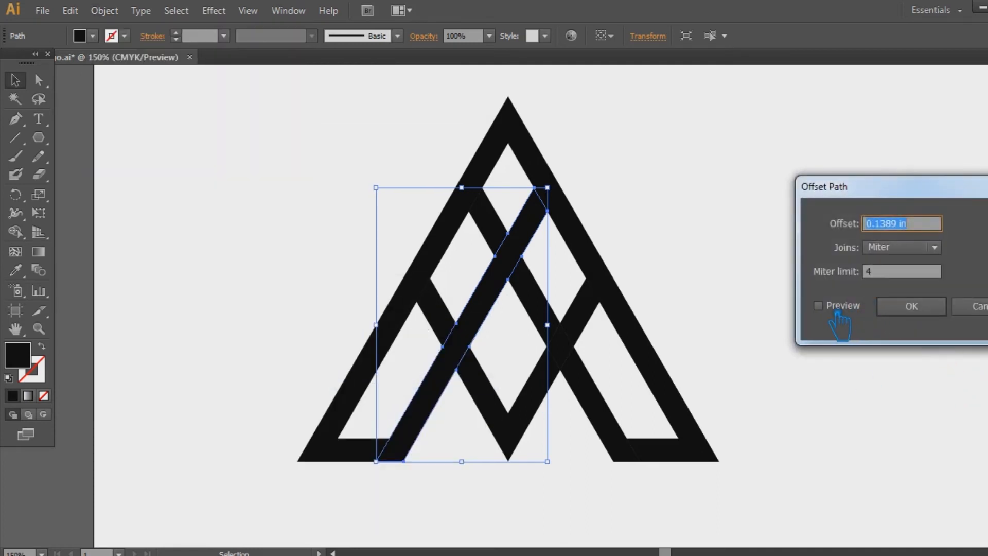
left_click(819, 306)
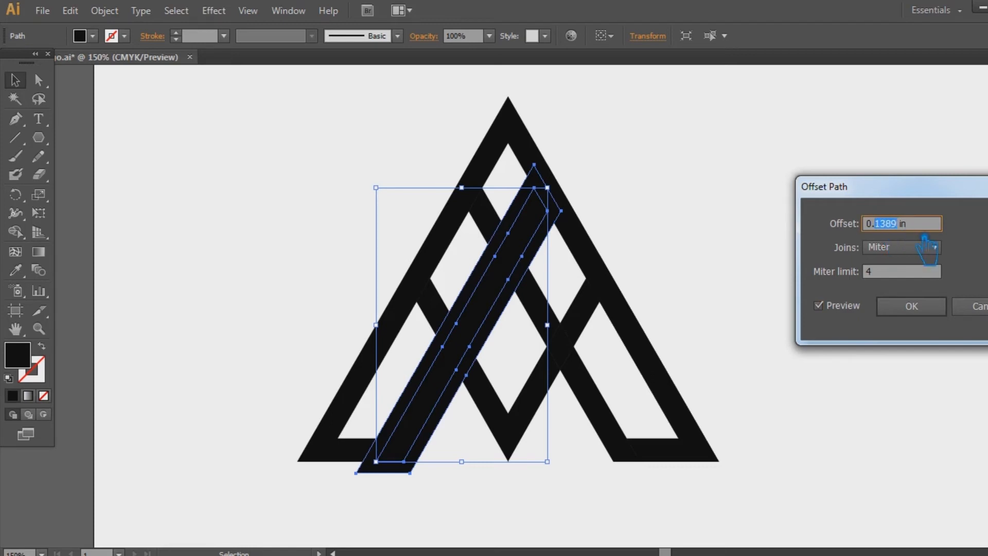
type("05")
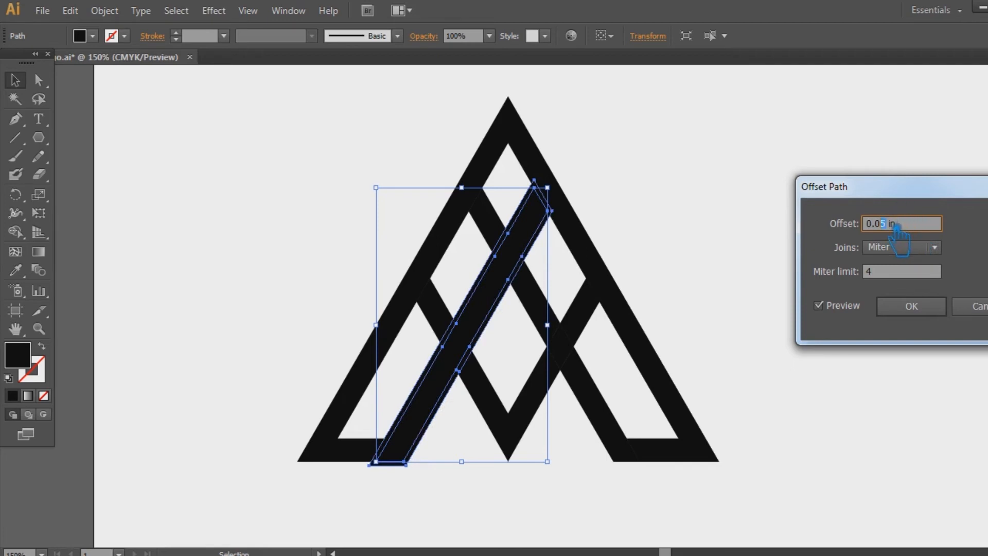
type("8")
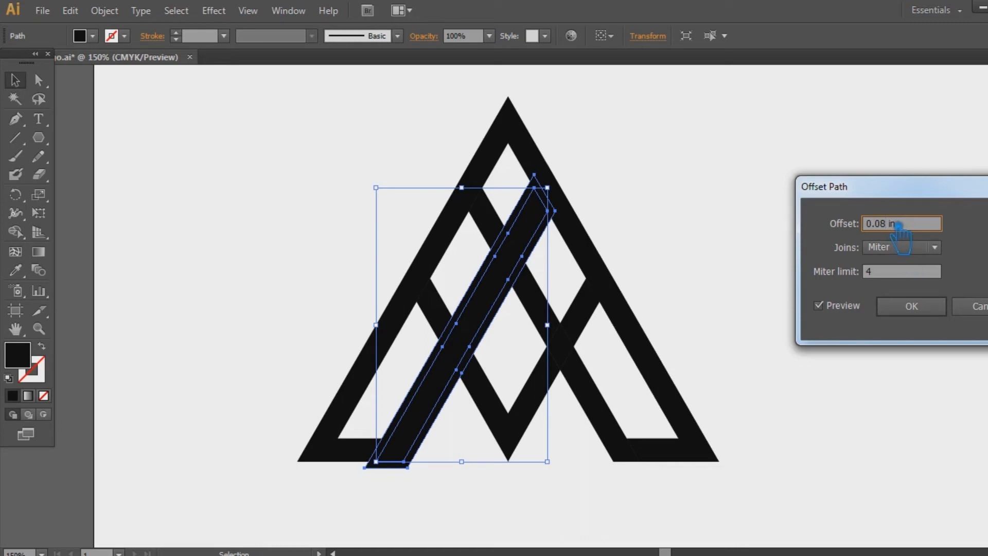
type("6")
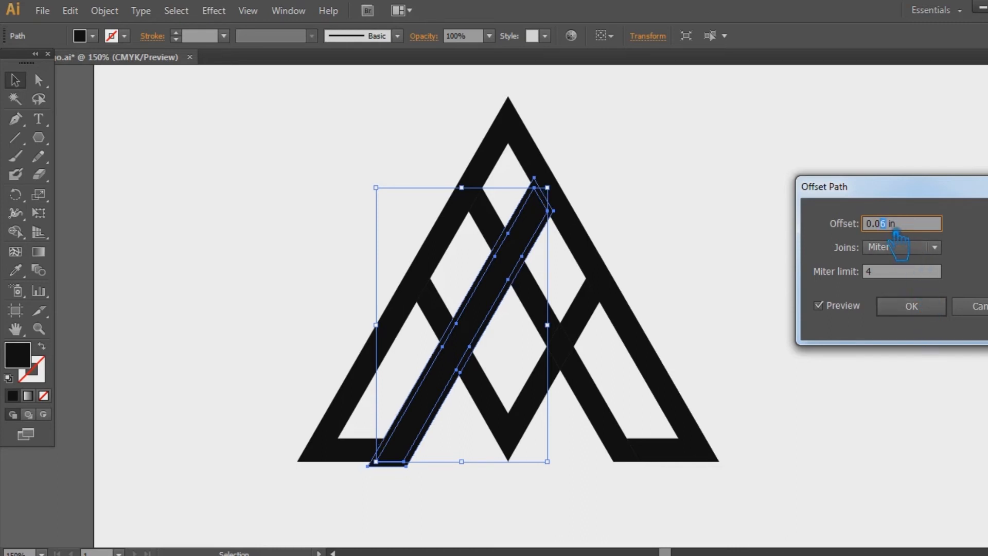
left_click(935, 308)
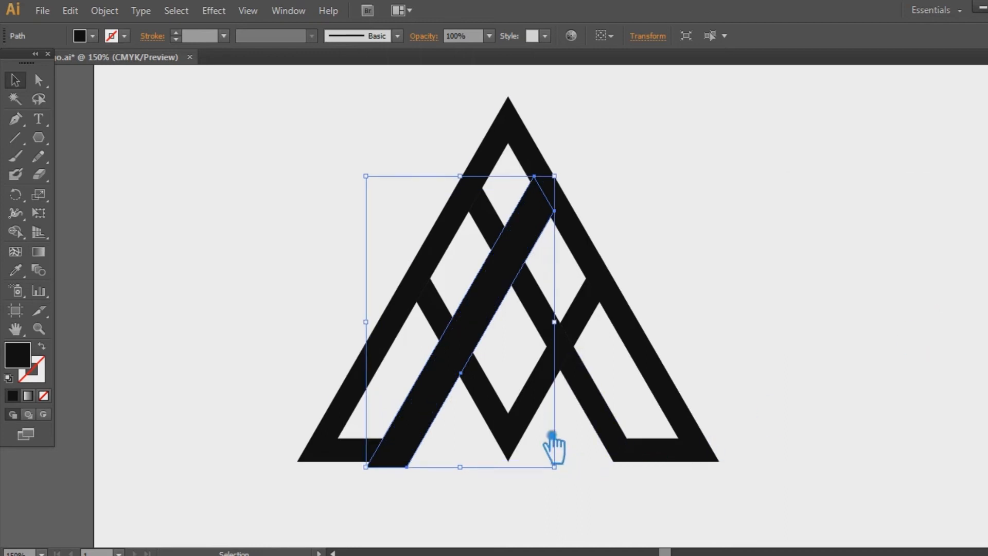
Split the whole artwork with Pathfinder Divide and ungroup the resulting pieces
left_click(519, 335)
left_click_drag(350, 140, 677, 476)
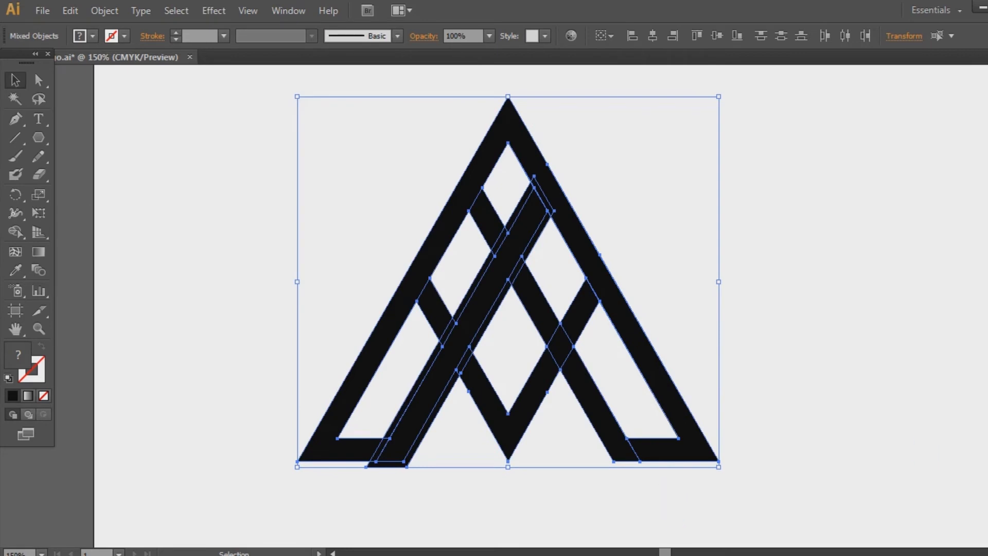
key("ctrl+shift+F9")
left_click(870, 474)
left_click(824, 327)
left_click(537, 229)
right_click(526, 224)
left_click(592, 312)
left_click(836, 235)
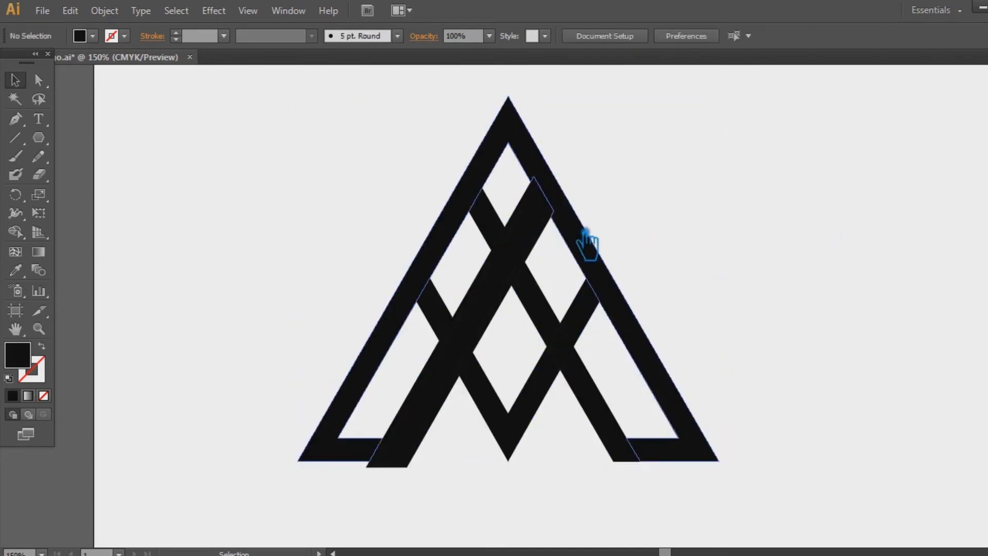
Delete the offset slivers lying in the openings along the upper and middle edges of the left inner diagonal
left_click(542, 238)
key("Delete")
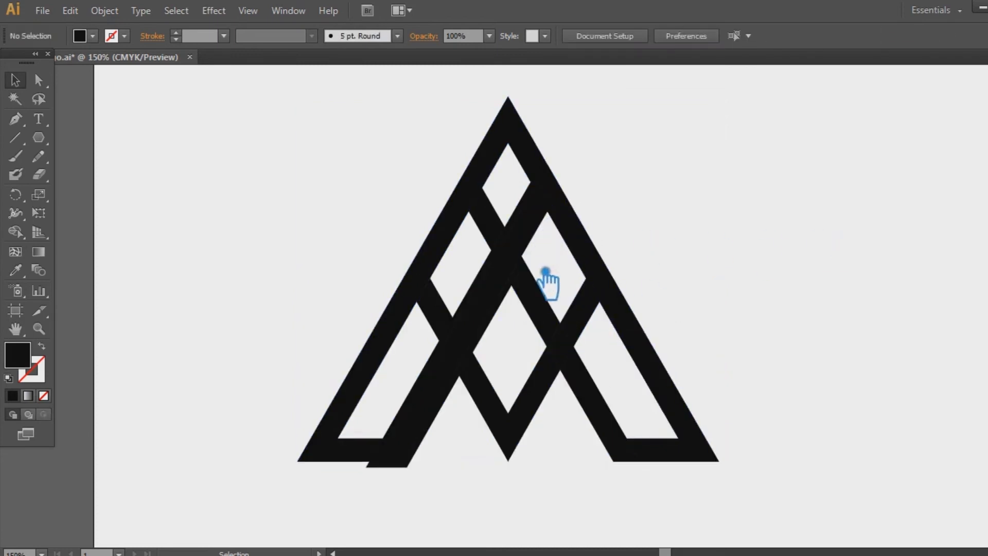
left_click(516, 320)
key("Delete")
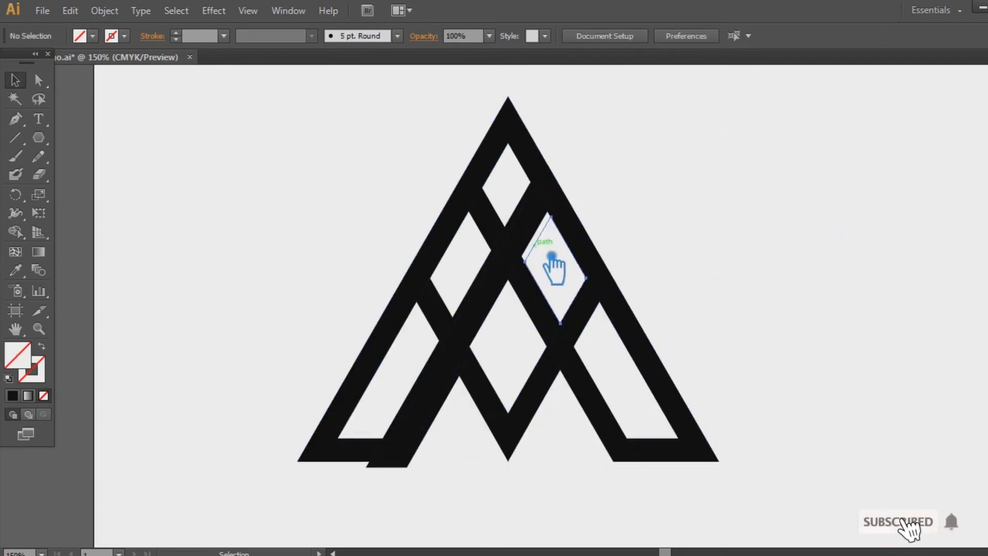
left_click(530, 219)
key("Delete")
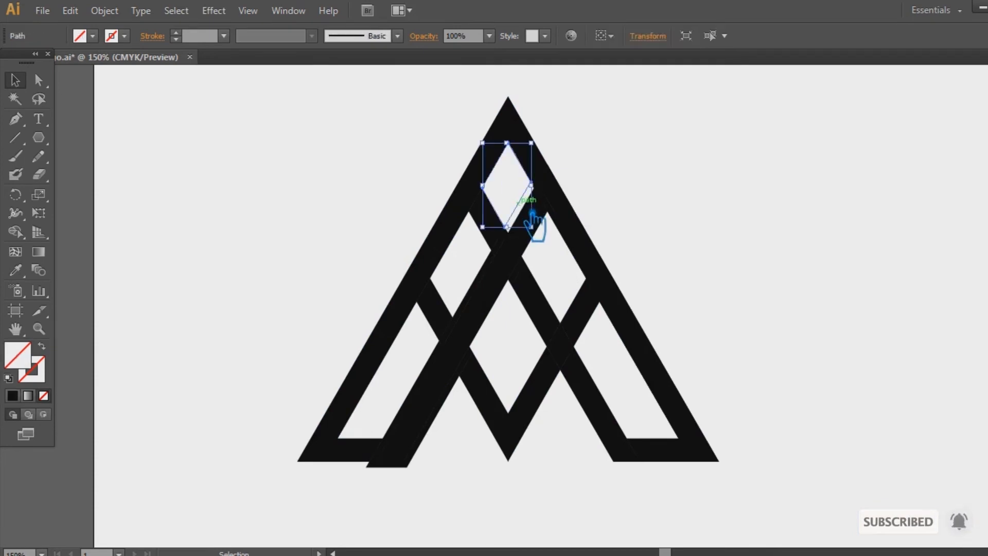
left_click(488, 288)
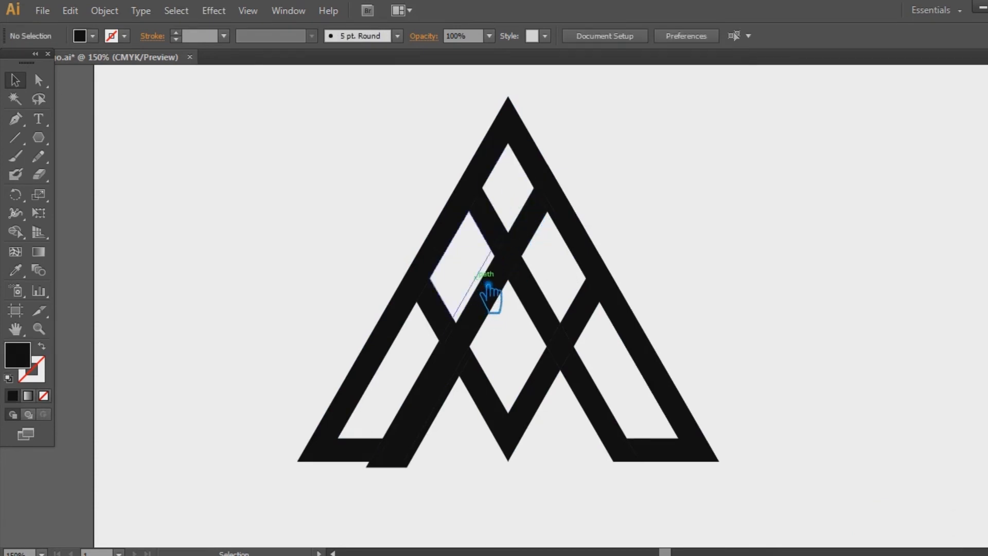
key("Delete")
Delete the offset pieces over the crossing bands, the lower edges and the base bar to leave gaps beside the left inner diagonal
left_click(532, 280)
key("Delete")
left_click(445, 340)
key("Delete")
left_click(469, 372)
key("Delete")
left_click(465, 398)
key("Delete")
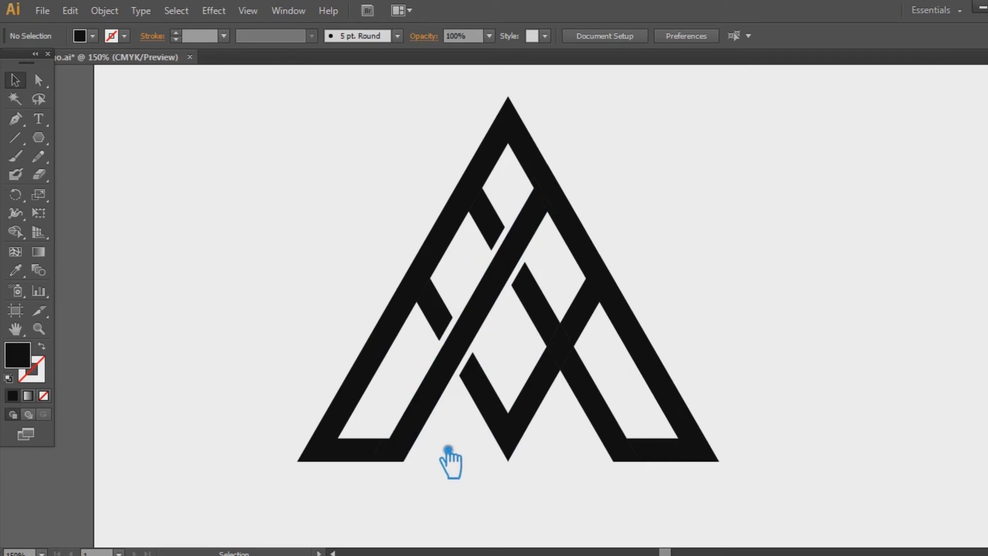
left_click(395, 458)
key("Delete")
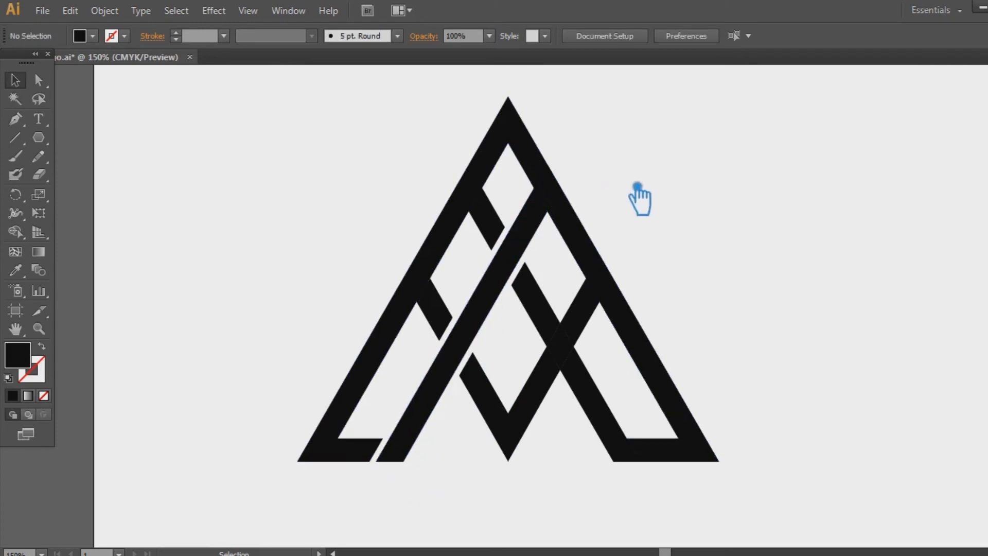
Merge the base, crossing and middle pieces of the right inner diagonal with Pathfinder Unite
left_click(602, 396)
left_click(572, 348, "shift")
left_click(550, 306, "shift")
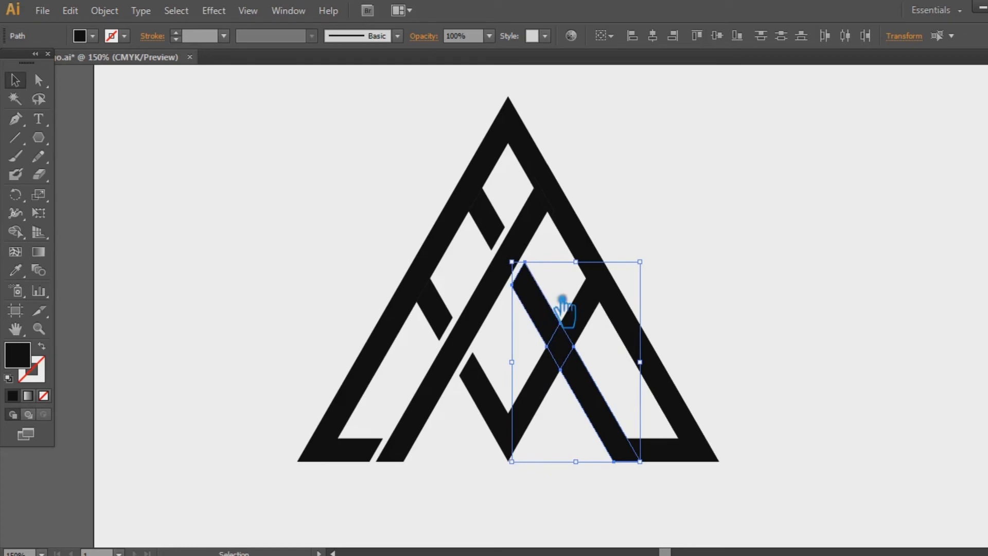
key("ctrl+shift+F9")
left_click(860, 433)
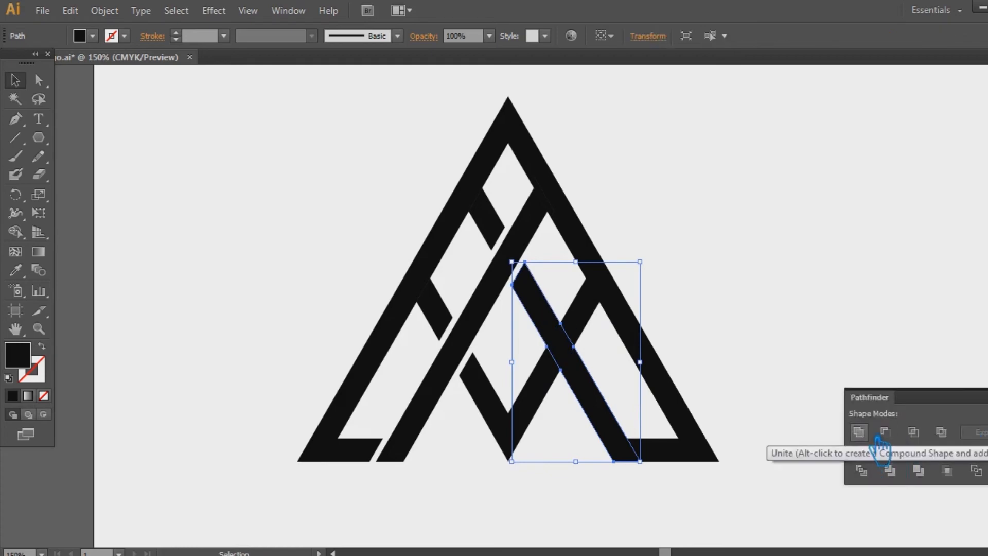
key("ctrl+shift+F9")
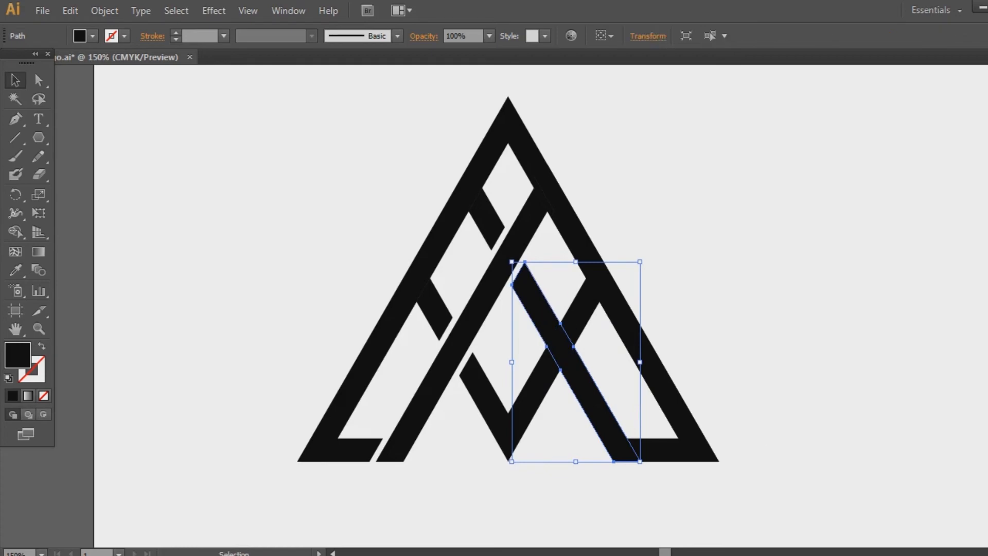
Offset the merged lower part of the right inner diagonal by 0.07 in with Miter joins
left_click(104, 10)
mouse_move(265, 325)
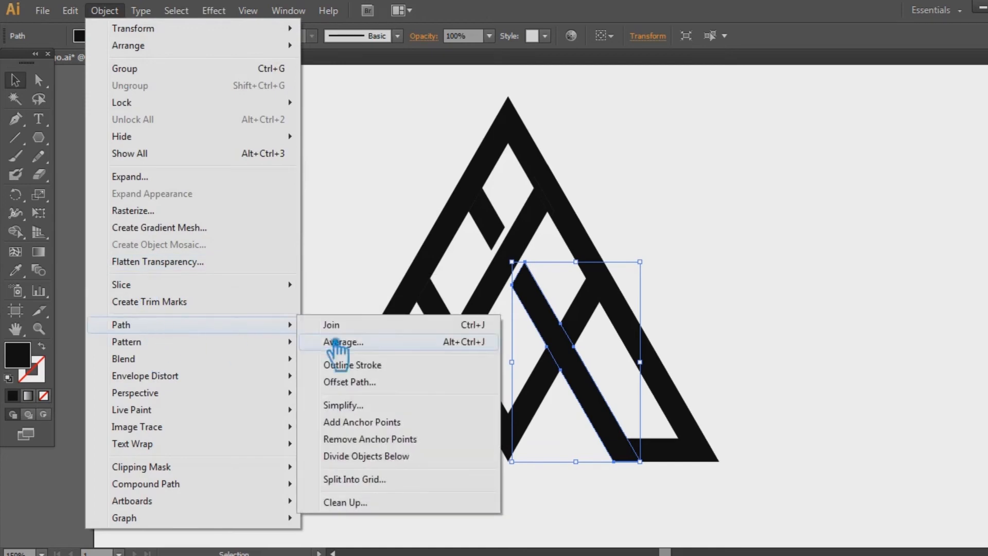
left_click(374, 384)
left_click(818, 306)
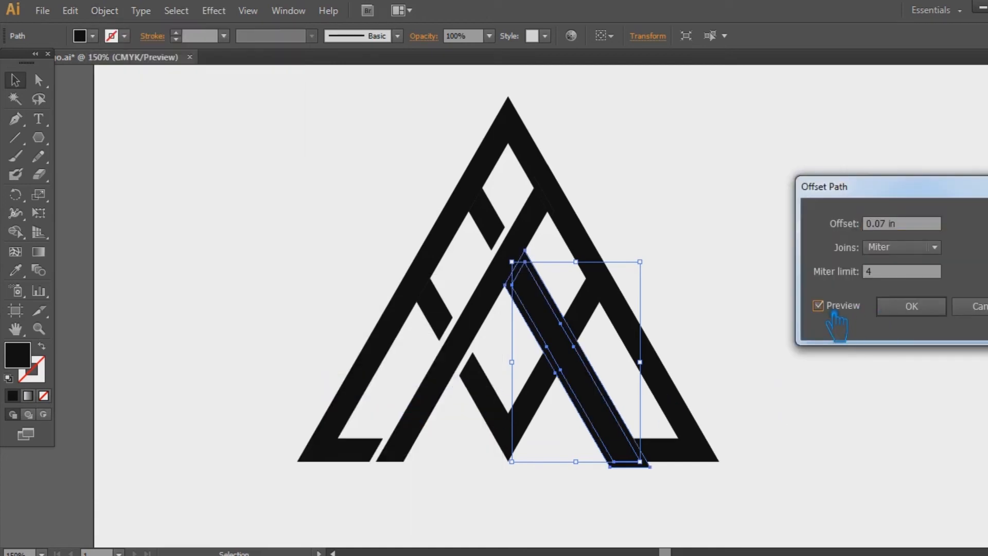
left_click(911, 307)
Split the whole artwork along the right inner diagonal's offset with Pathfinder Divide
left_click(805, 371)
left_click_drag(787, 488, 259, 171)
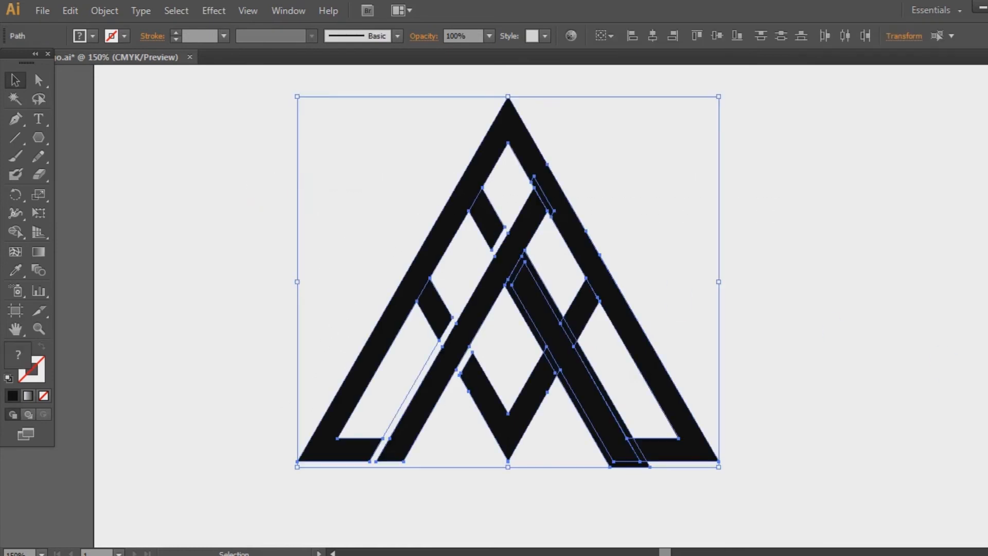
key("ctrl+shift+F9")
left_click(872, 474)
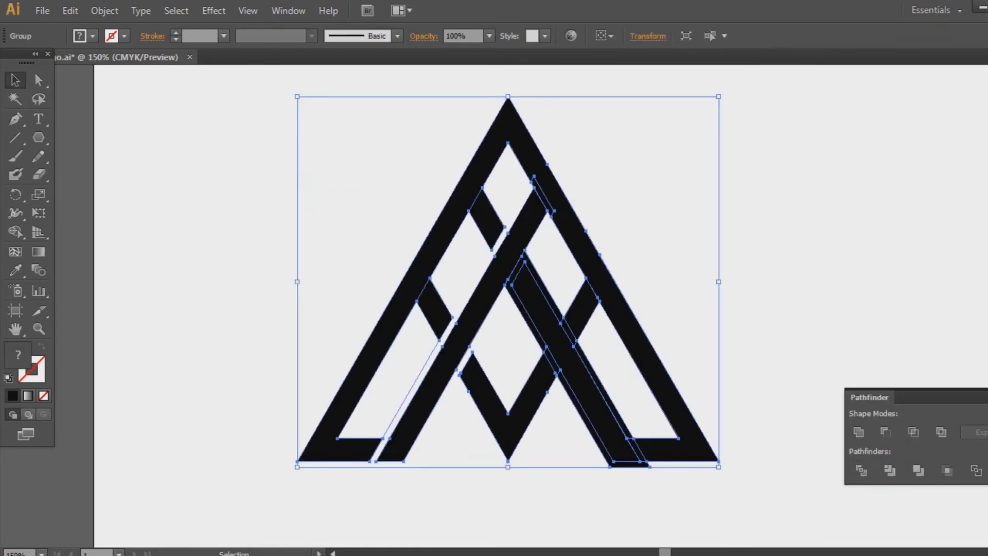
Ungroup the divided artwork so its individual pieces can be selected separately
left_click(772, 370)
left_click(543, 319)
right_click(531, 311)
left_click(581, 400)
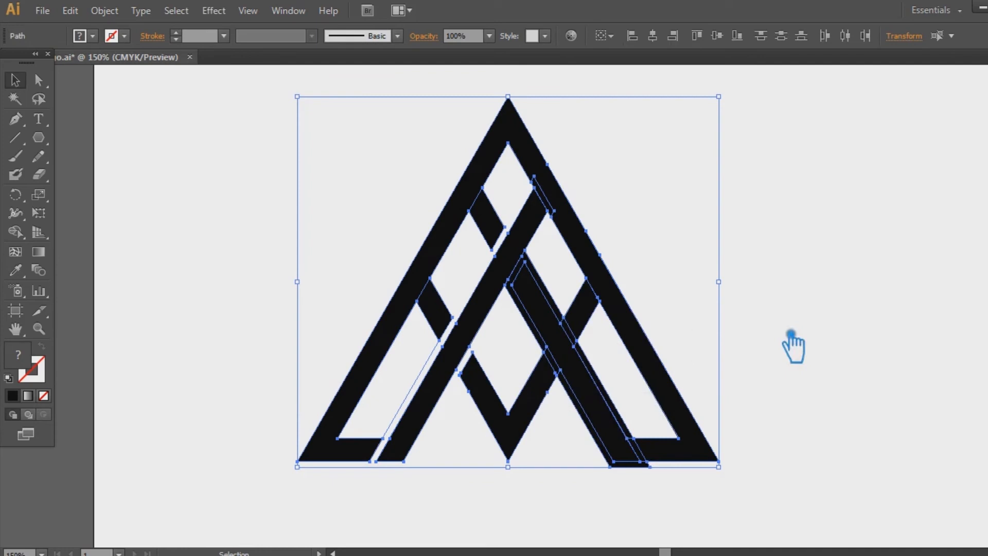
left_click(793, 347)
Delete the offset pieces over the crossing bands and along the lower edge of the right inner diagonal to leave gaps
left_click(564, 308)
key("Delete")
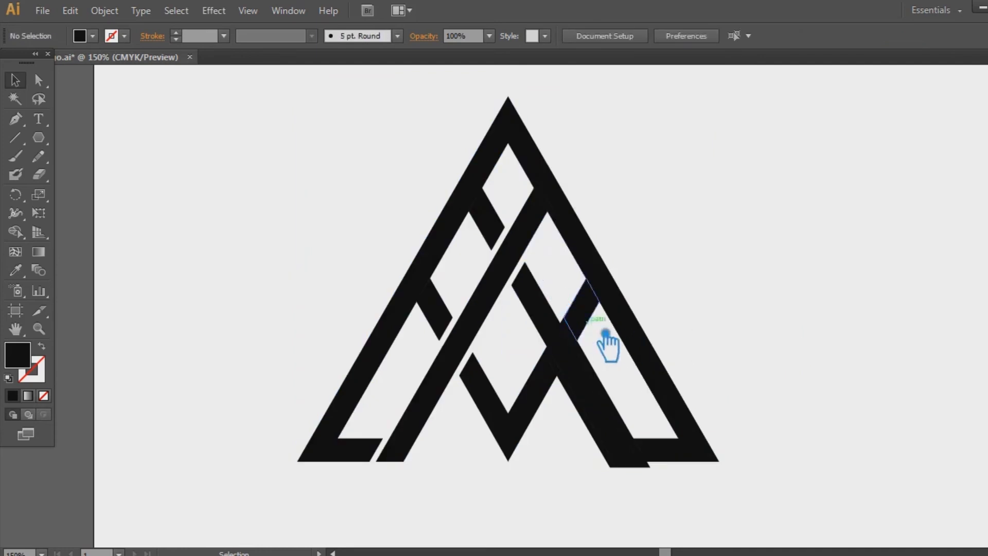
left_click(561, 296)
key("Delete")
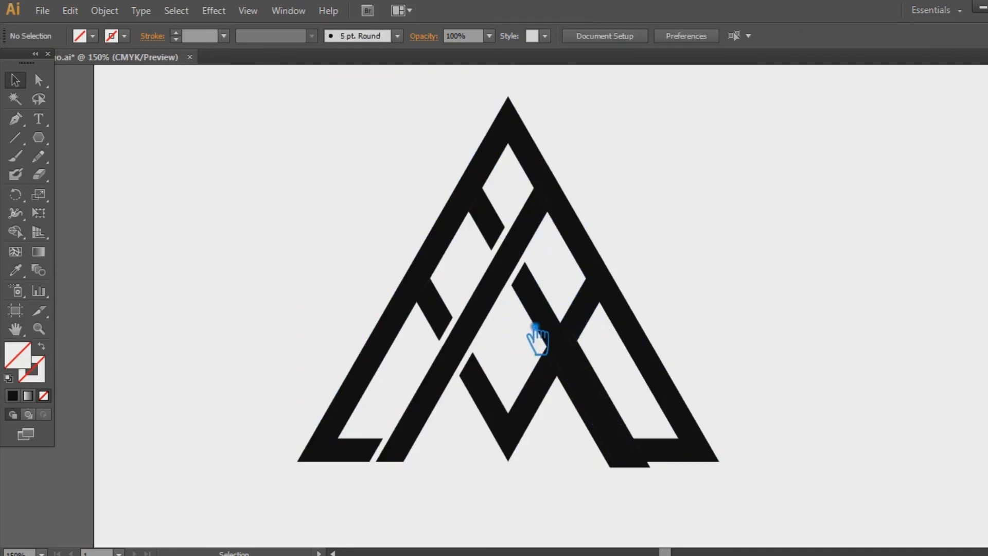
left_click(608, 380)
key("Delete")
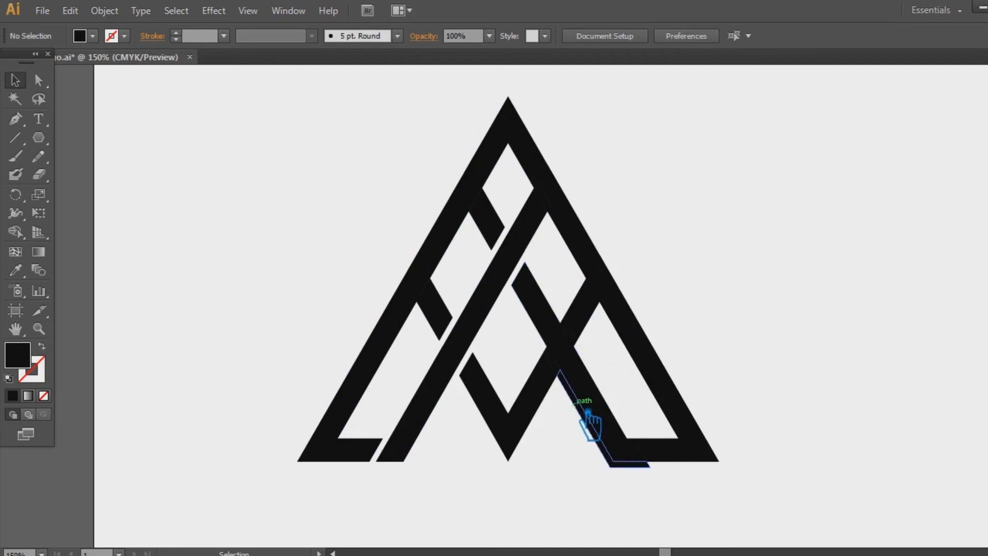
left_click(579, 344)
key("Delete")
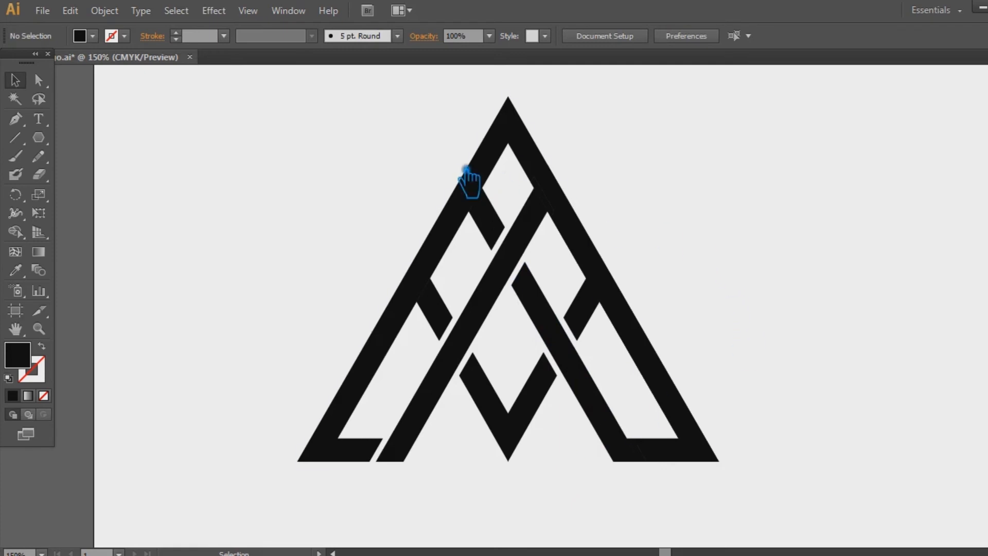
Delete the unfilled sliver beside the right inner diagonal and the offset piece crossing the base bar
left_click_drag(344, 133, 808, 484)
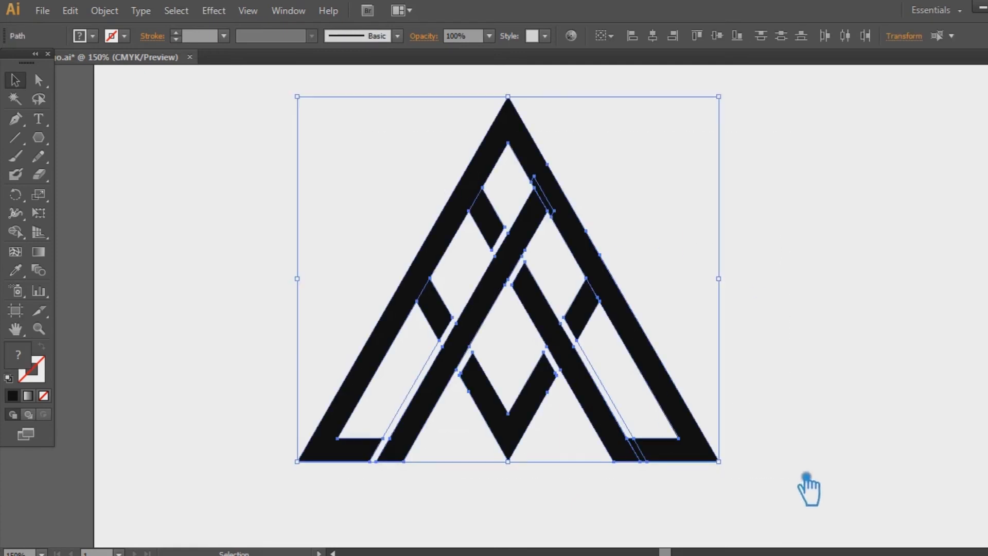
left_click(833, 418)
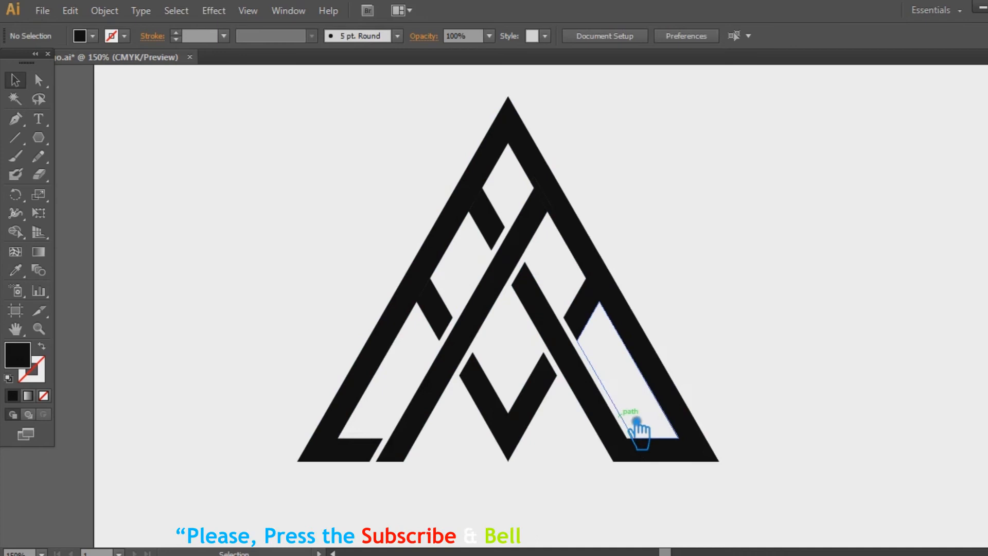
left_click(637, 421)
left_click(816, 419)
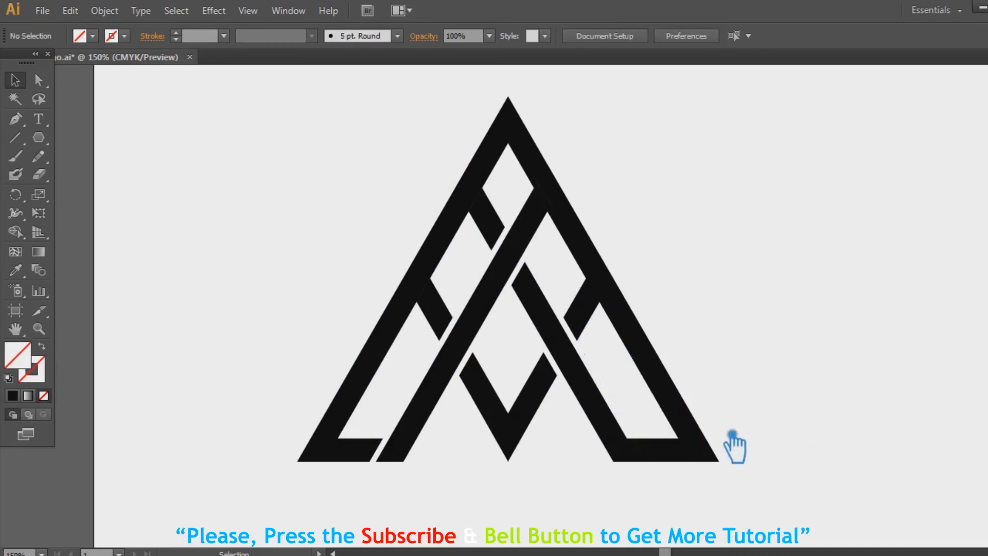
left_click(645, 458)
key("Delete")
Select the whole artwork to reveal leftovers and delete the unfilled sliver beside the left inner diagonal
left_click_drag(785, 505, 238, 121)
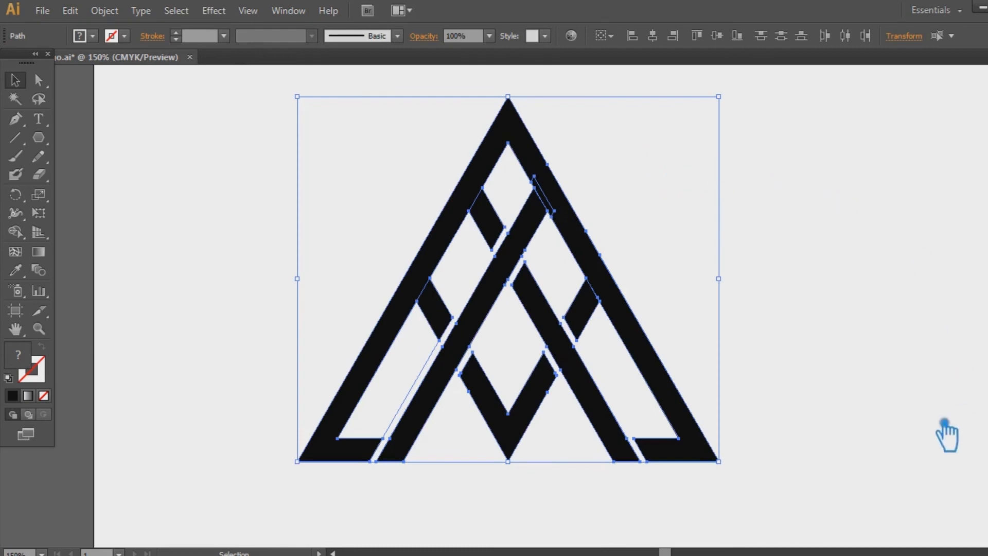
left_click(868, 369)
left_click(435, 393)
Merge all remaining pieces of the triangle logo with Pathfinder Unite
left_click_drag(788, 501, 265, 113)
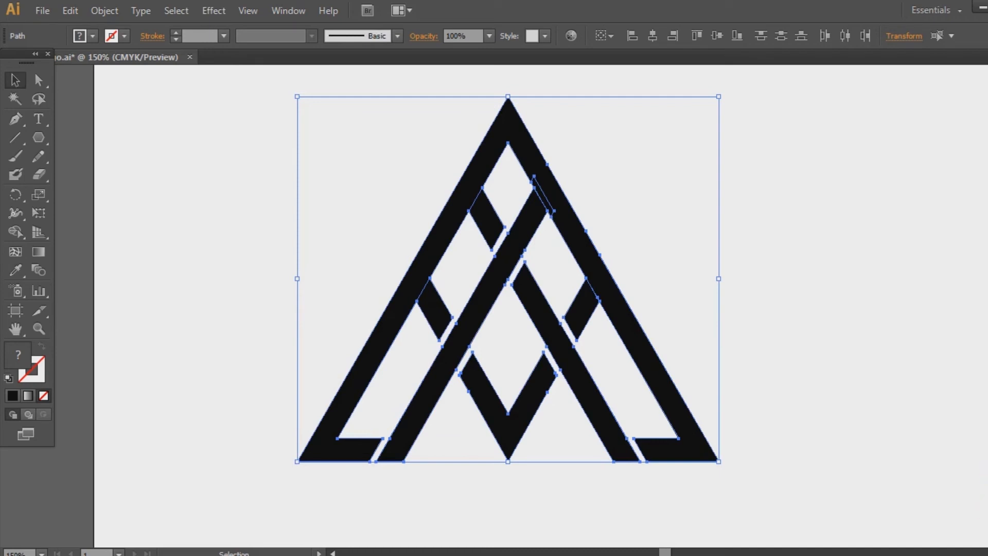
key("ctrl+shift+F9")
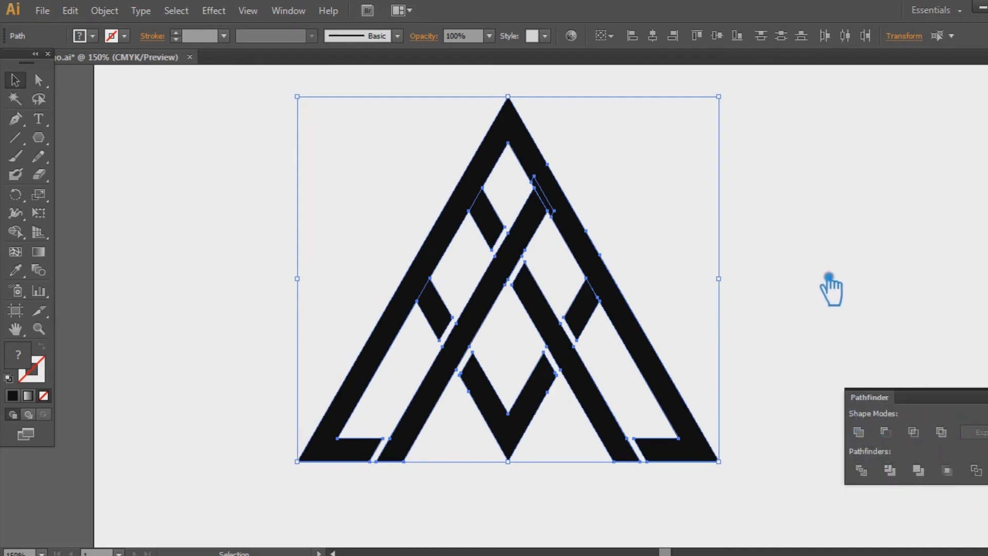
left_click(881, 438)
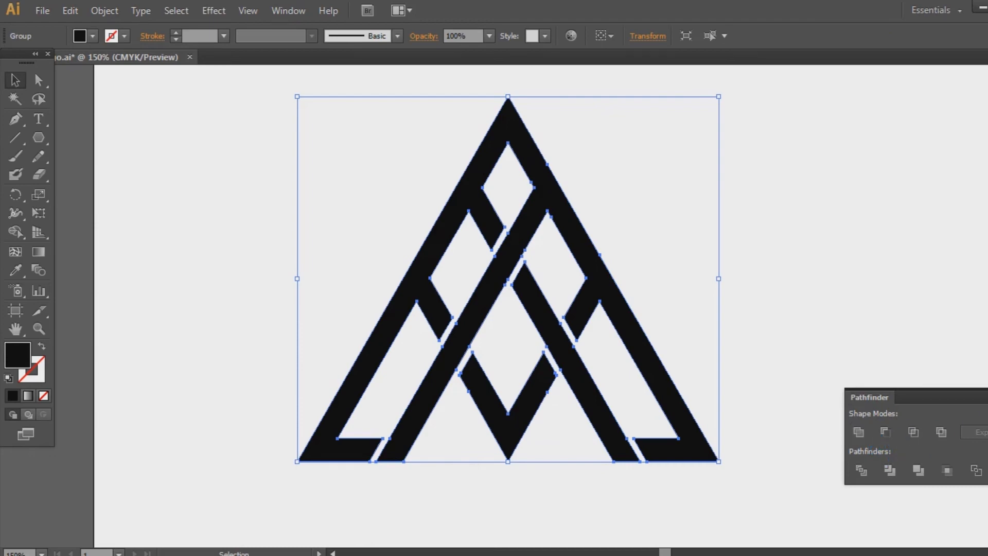
key("ctrl+shift+F9")
left_click(880, 329)
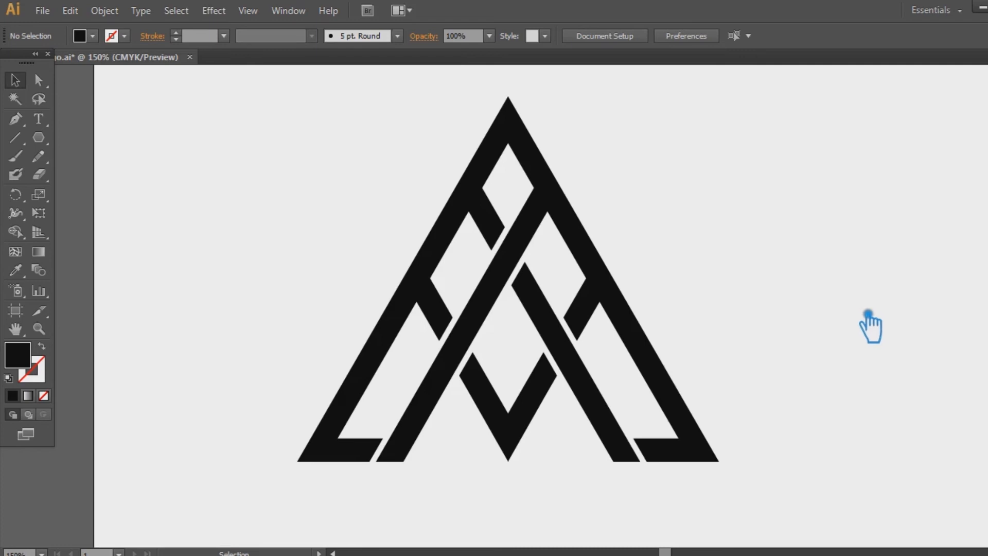
left_click(642, 314)
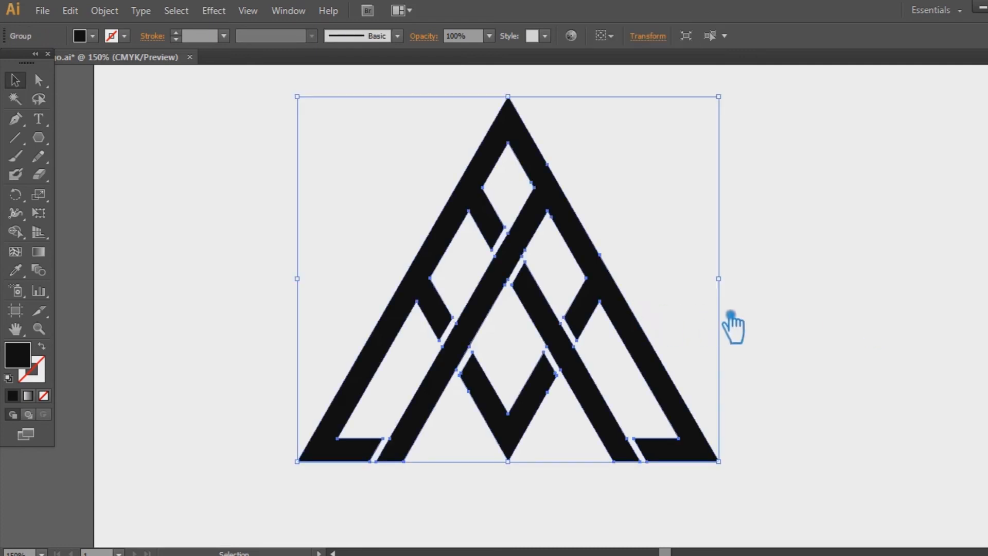
left_click(787, 301)
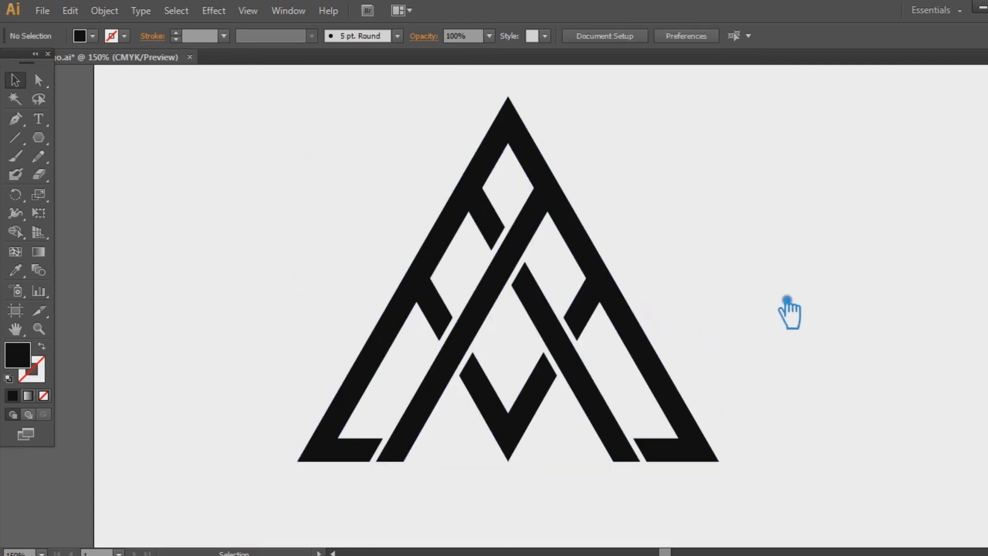
Remove the redundant anchor points along both edges of the left inner diagonal with the Pen tool
left_click(642, 303)
left_click(16, 119)
left_click(508, 233)
left_click(495, 256)
left_click(456, 323)
left_click(443, 347)
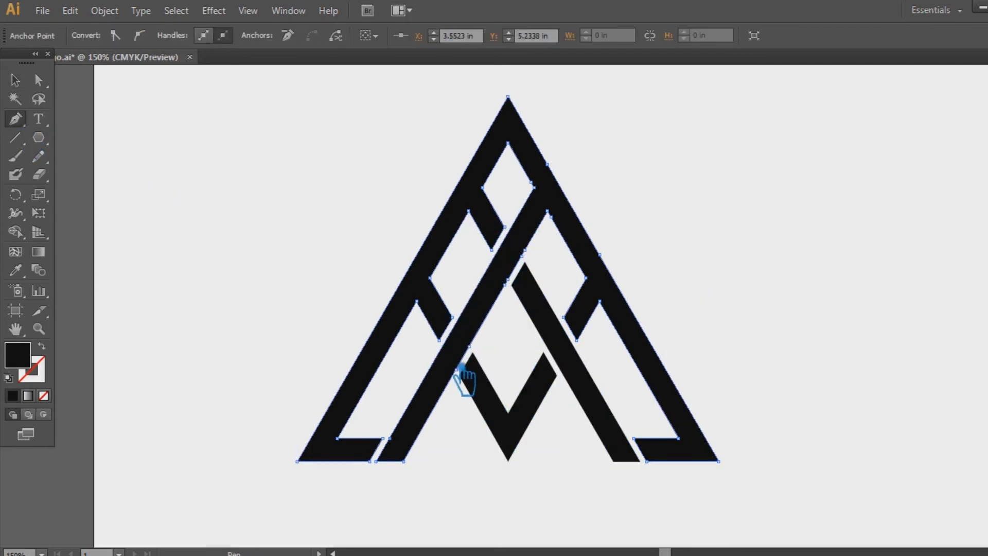
left_click(456, 369)
left_click(469, 346)
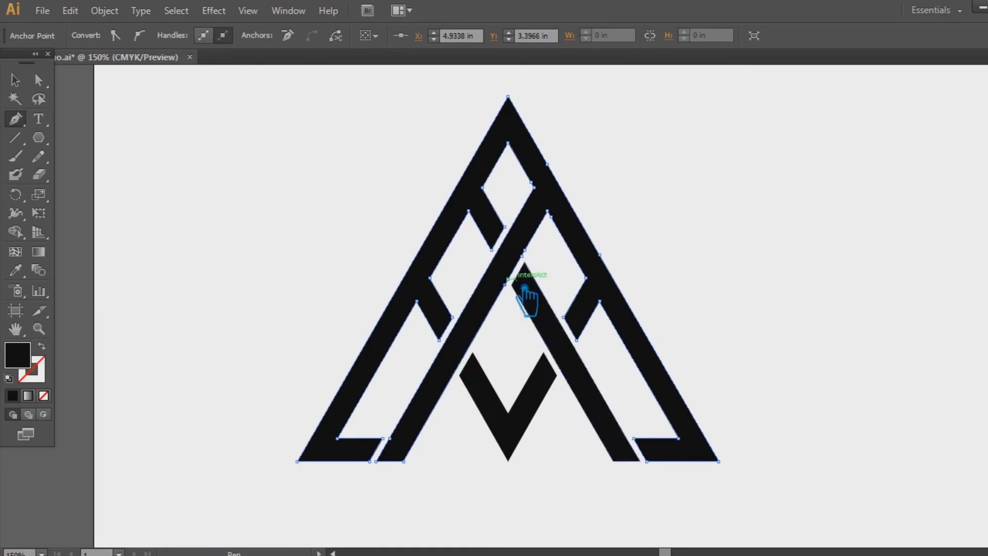
left_click(505, 284)
left_click(508, 279)
left_click(541, 258)
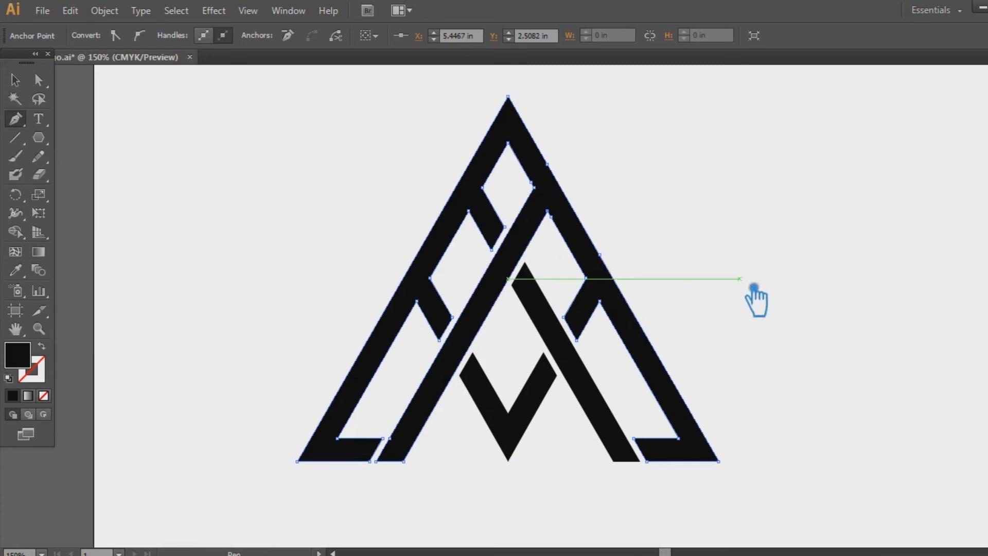
left_click(15, 80)
left_click(615, 212)
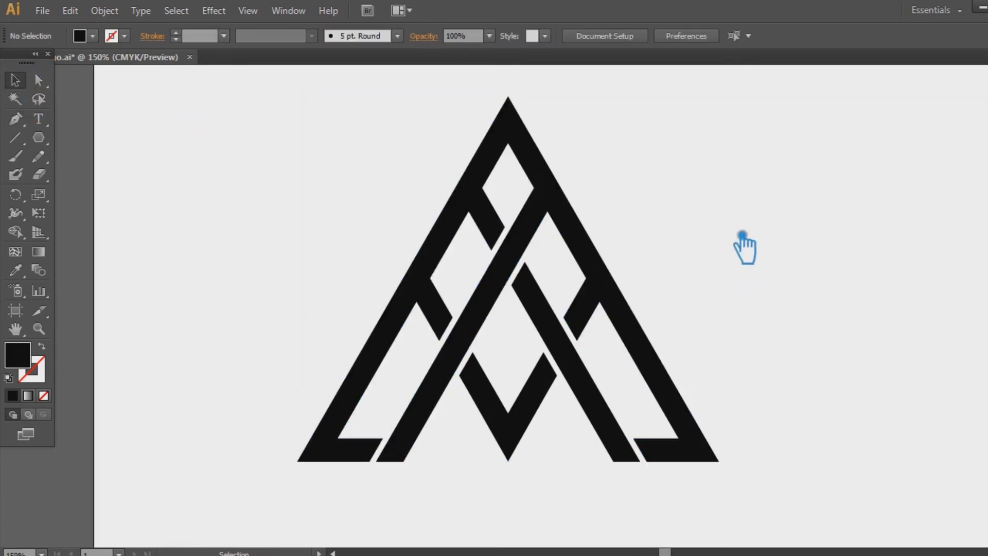
Ungroup the united logo and select its outer shape and lower V to check that they are separate
left_click(511, 436)
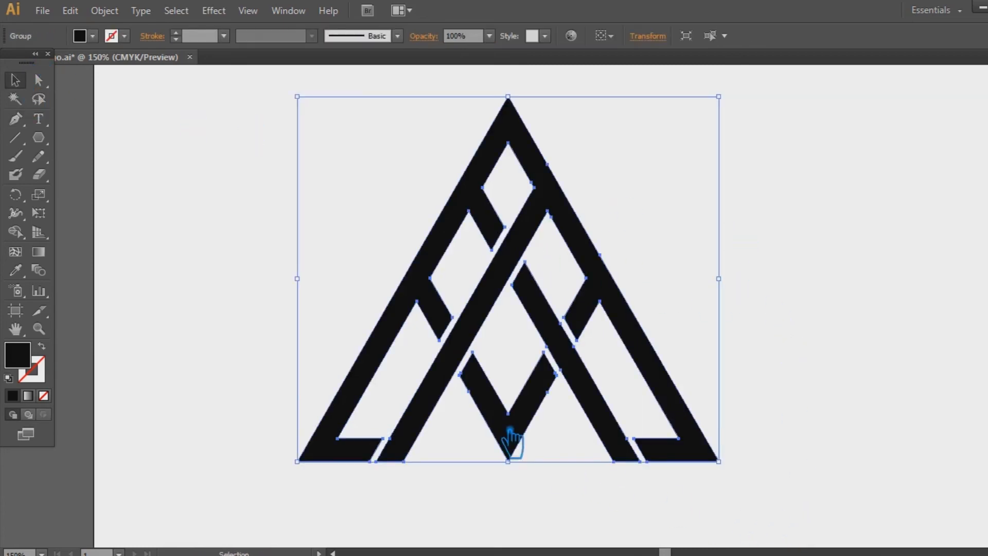
right_click(508, 418)
left_click(572, 346)
left_click(812, 286)
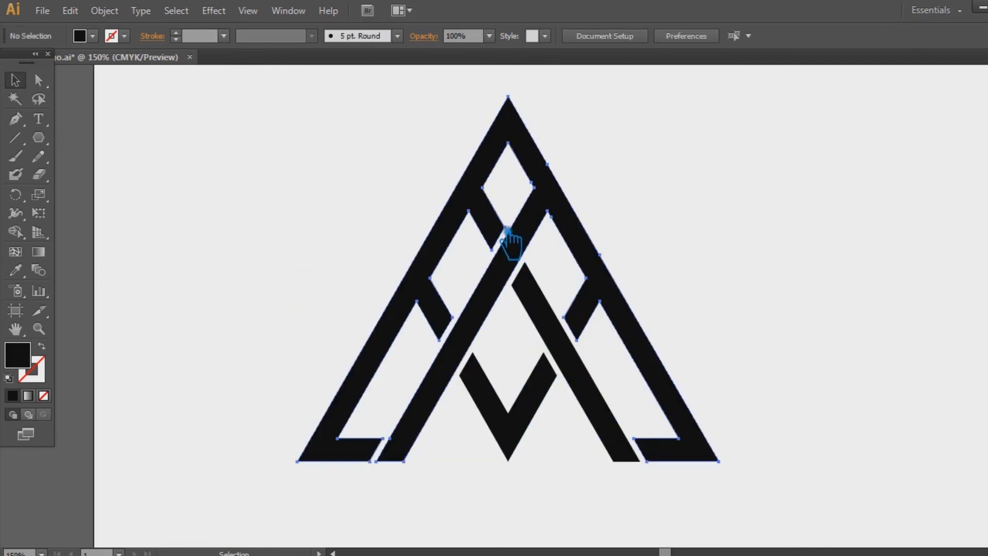
left_click(512, 236)
left_click(559, 337)
left_click(419, 412)
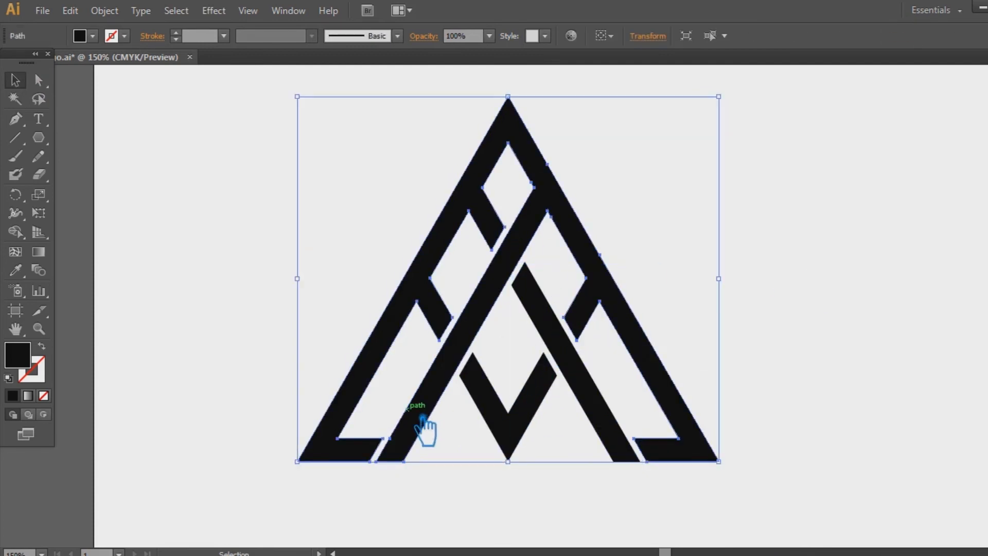
left_click(537, 411)
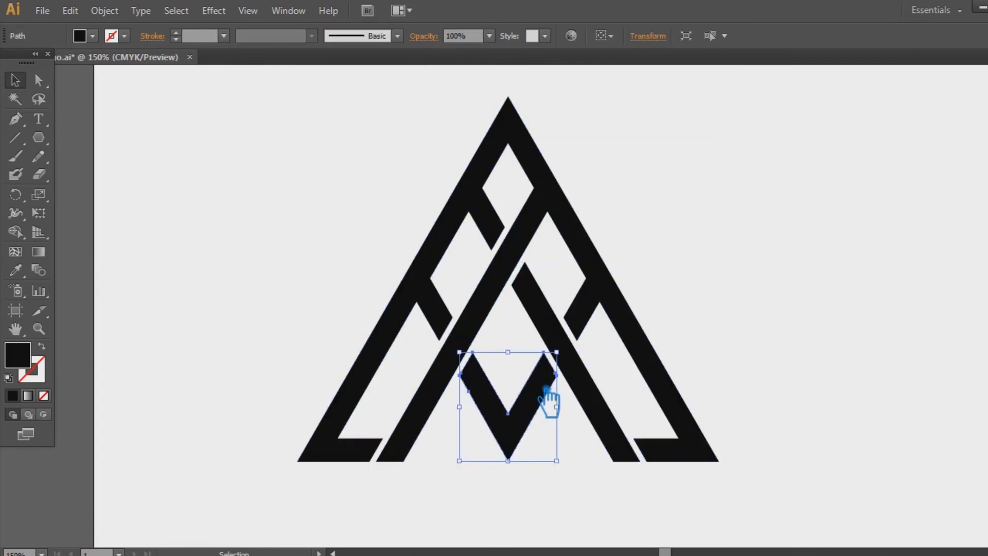
left_click(129, 355)
Fill the large outer shape with blue 1A7E99 and switch the colour mode from Grayscale to RGB
left_click(603, 254)
double_click(23, 363)
left_click(543, 278)
left_click(484, 266)
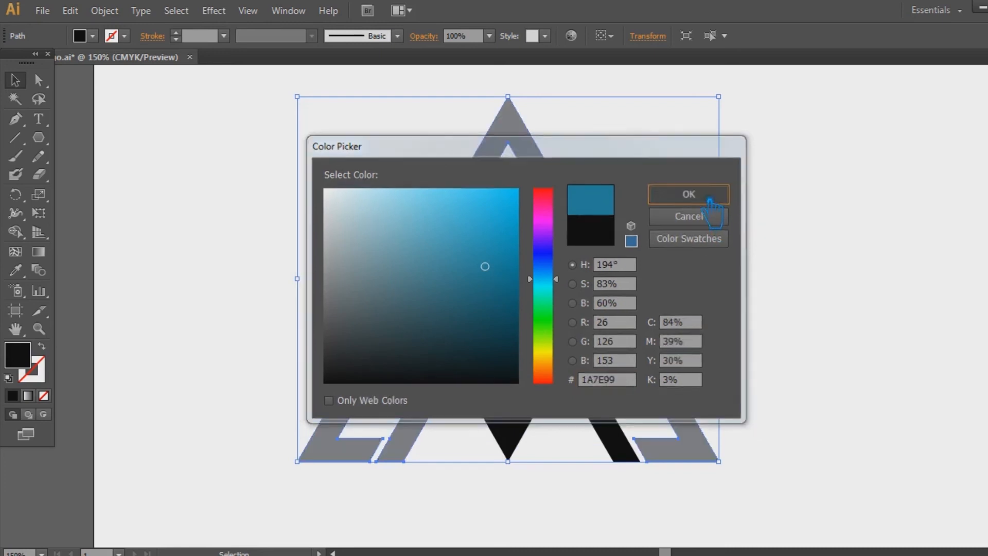
left_click(710, 198)
key("F6")
left_click(983, 66)
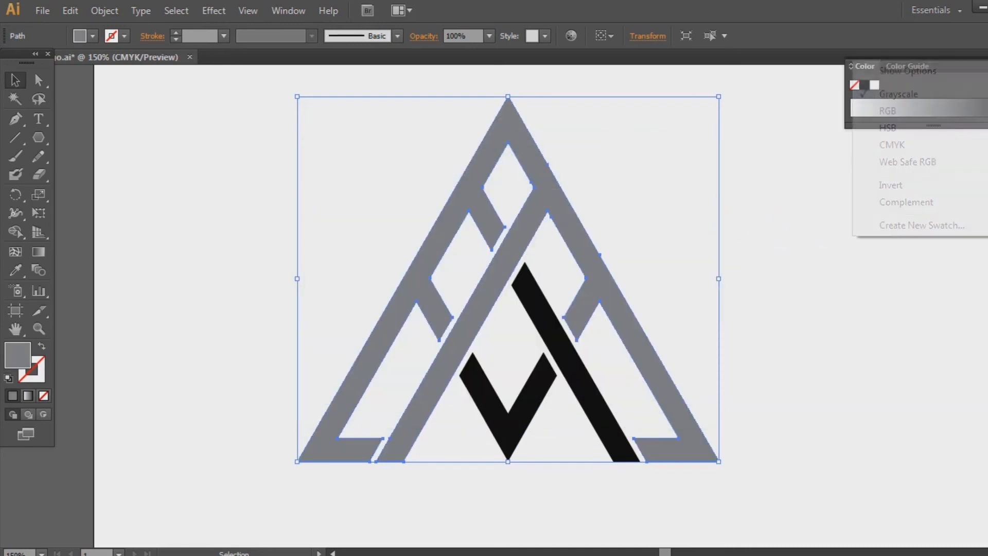
left_click(875, 109)
left_click(862, 268)
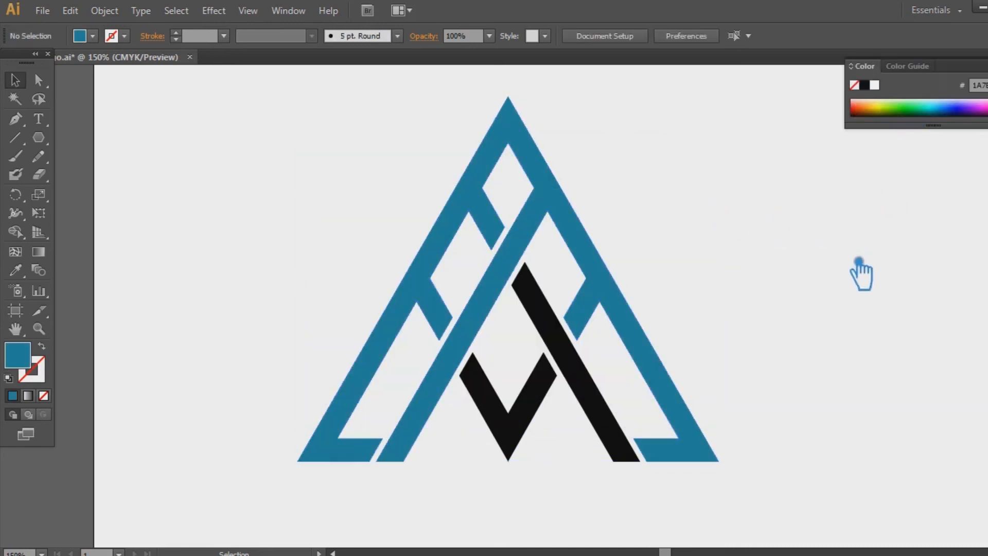
Darken the large outer shape's fill to a deeper teal blue
left_click(612, 286)
double_click(29, 363)
left_click(481, 291)
left_click(695, 195)
left_click(816, 252)
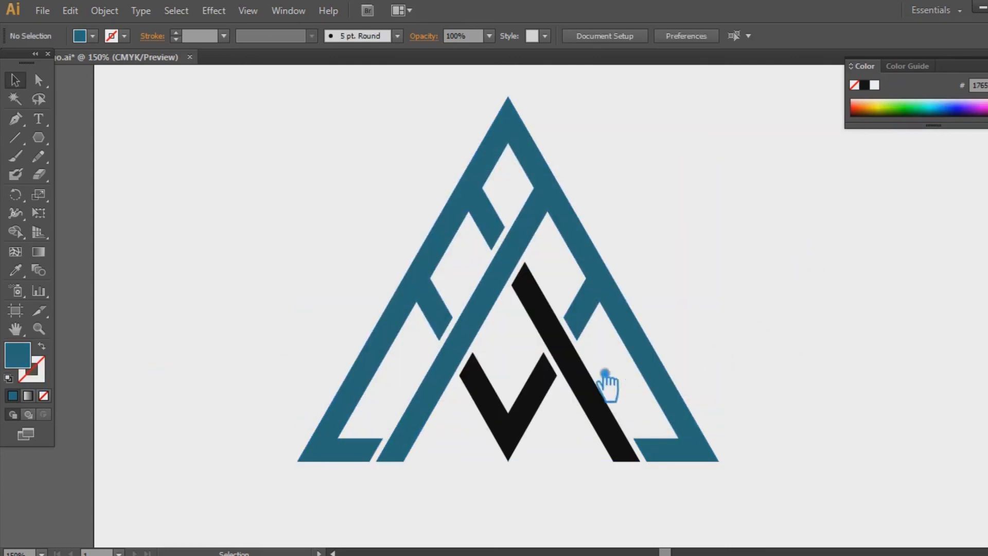
Copy the outer shape's fill onto the right inner diagonal and darken it to 114C56
left_click(589, 382)
left_click(15, 270)
left_click(535, 208)
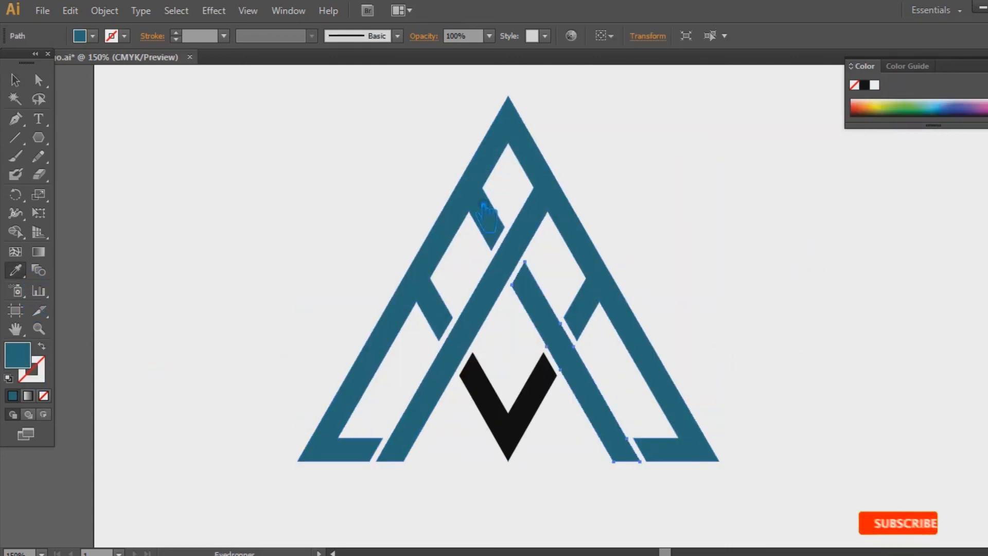
double_click(20, 355)
left_click(479, 317)
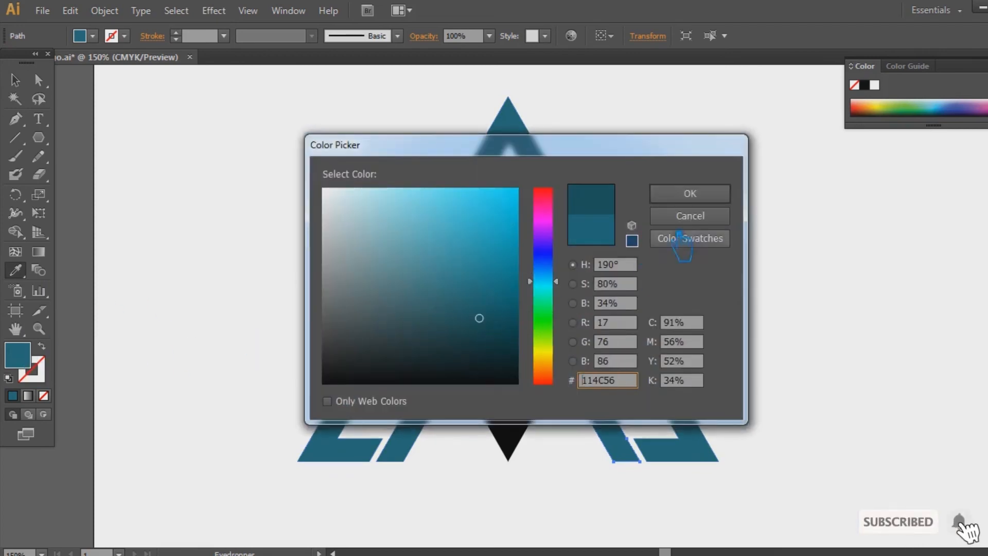
left_click(690, 193)
key("v")
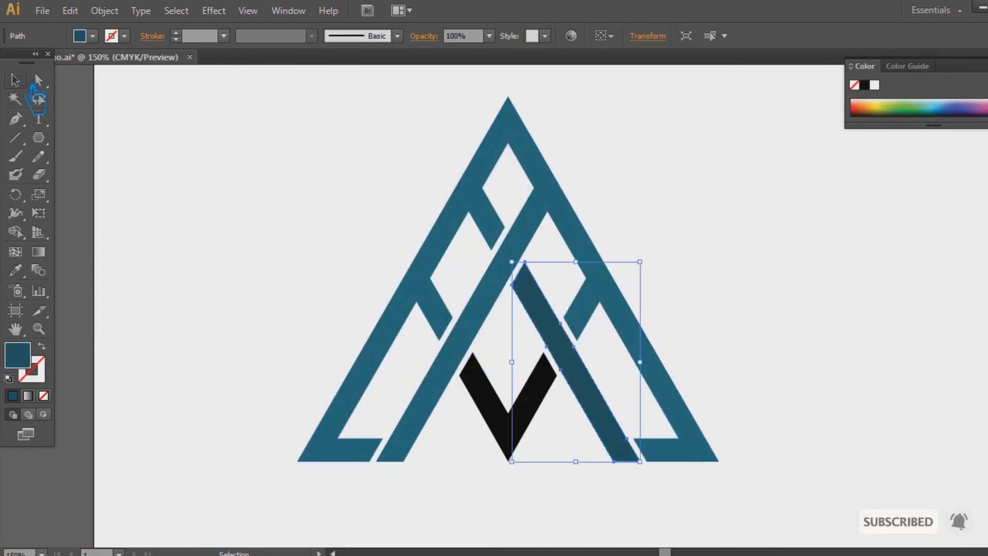
Copy the right inner diagonal's fill onto the lower V shape and darken it to a deeper shade
left_click(496, 400)
key("i")
left_click(569, 346)
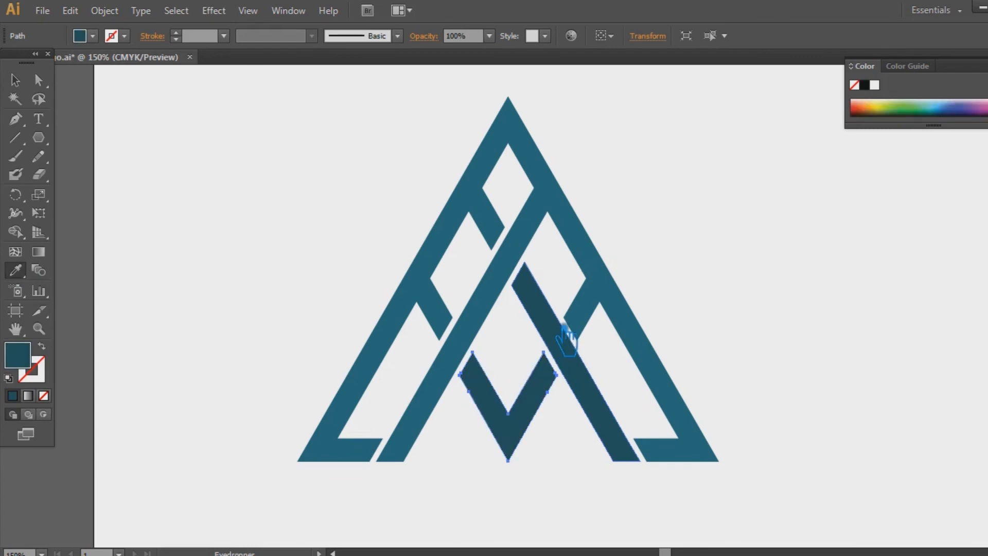
double_click(31, 360)
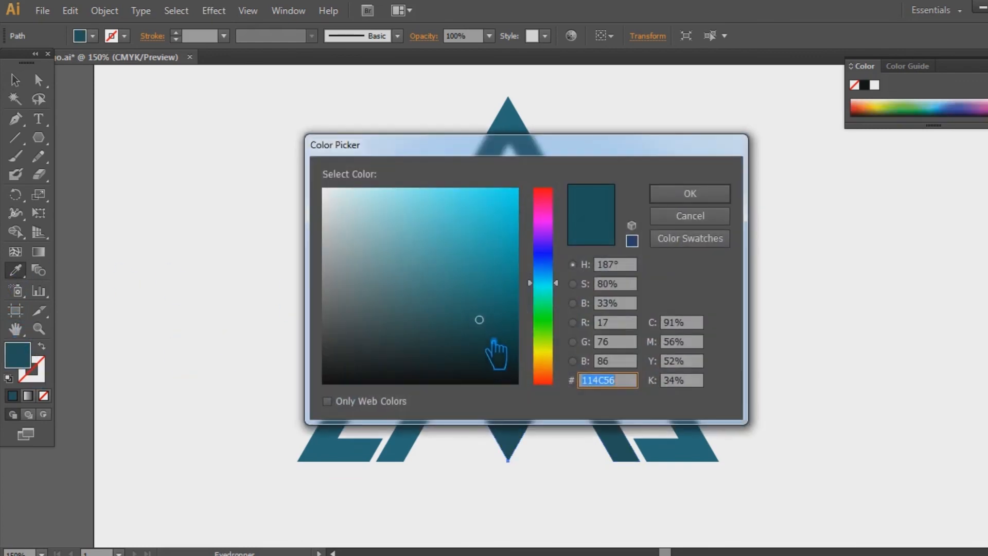
left_click(705, 199)
left_click(23, 72)
left_click(797, 239)
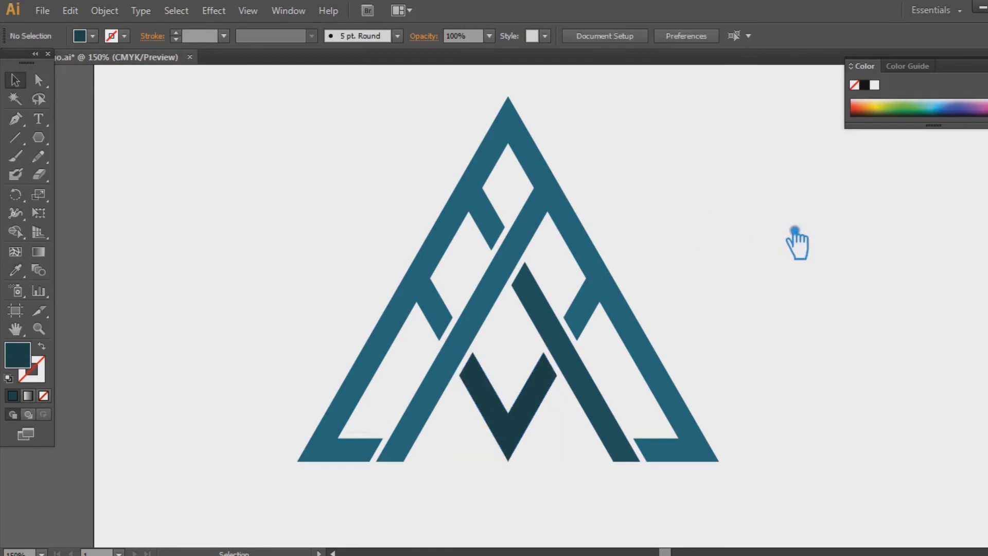
Recolour the right inner diagonal with the teal fill sampled from the large outer shape
left_click(581, 394)
left_click(15, 270)
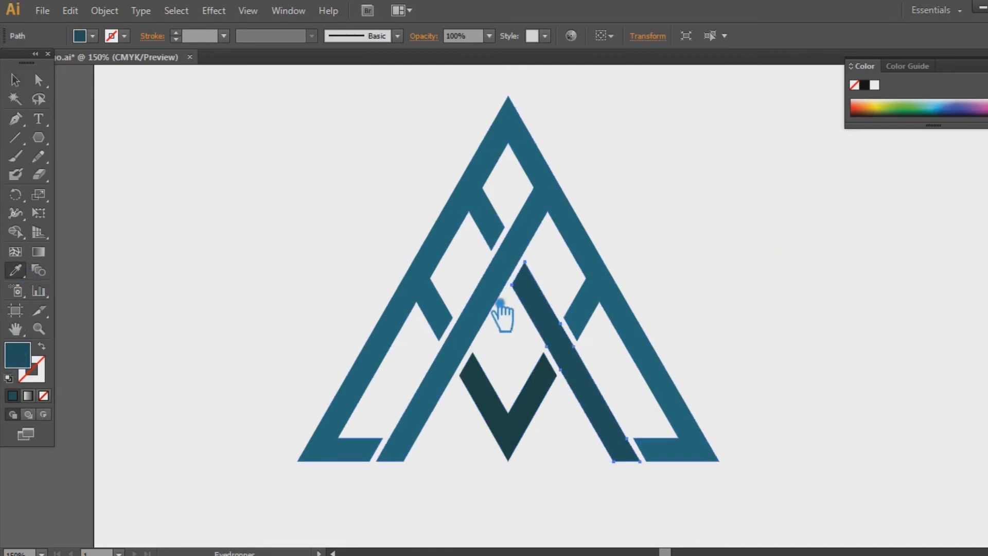
left_click(495, 318)
key("v")
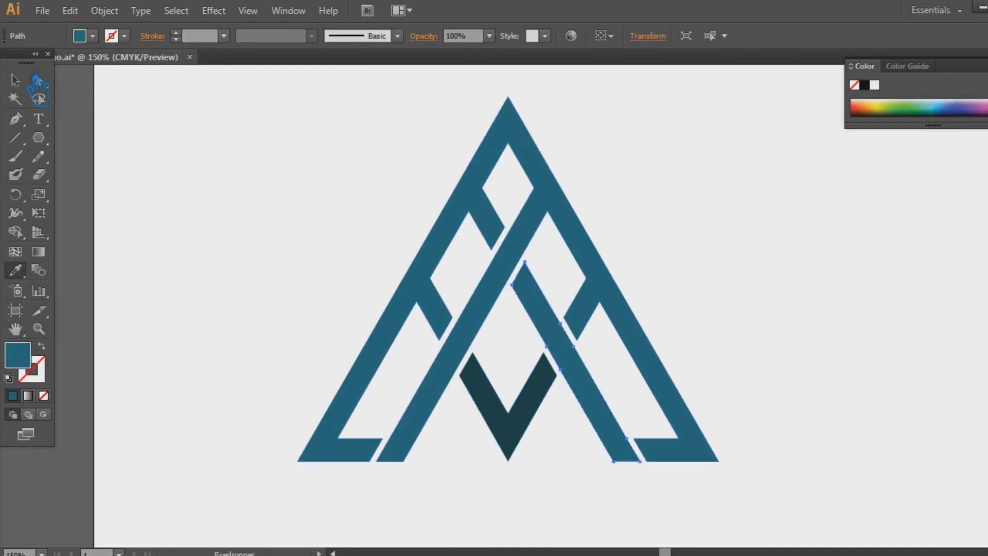
Change the lower V shape's fill to teal 135D63
left_click(264, 187)
left_click(511, 409)
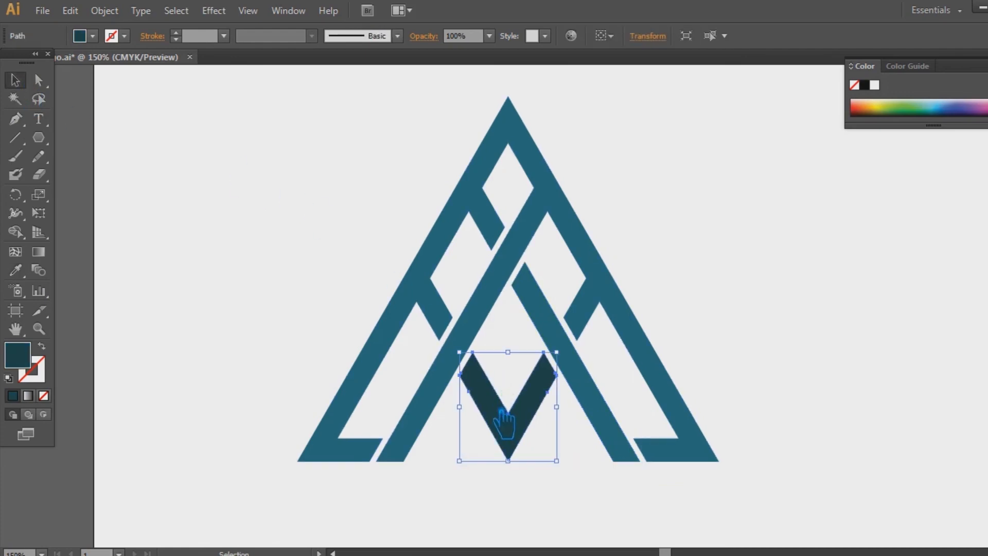
double_click(48, 368)
left_click(481, 309)
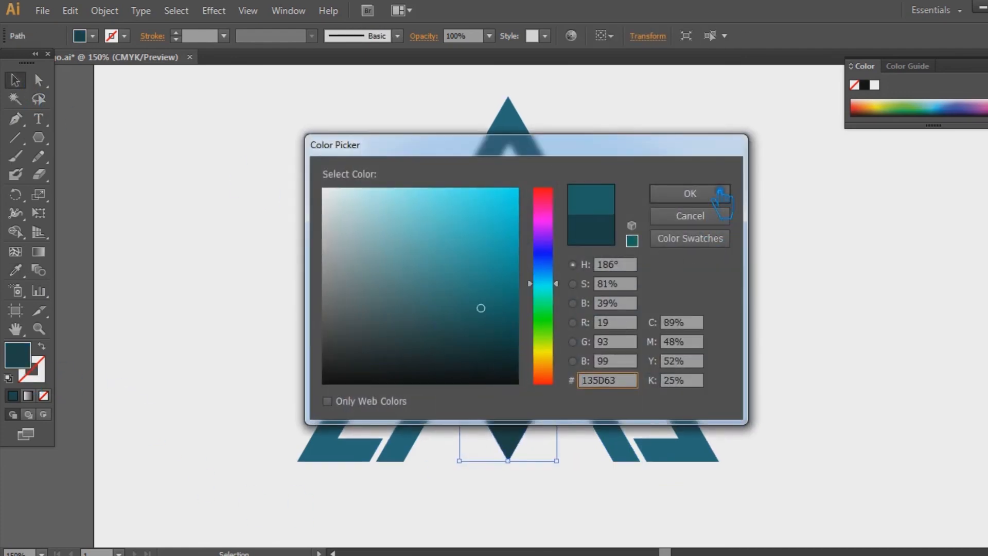
left_click(689, 194)
left_click(807, 258)
left_click(538, 397)
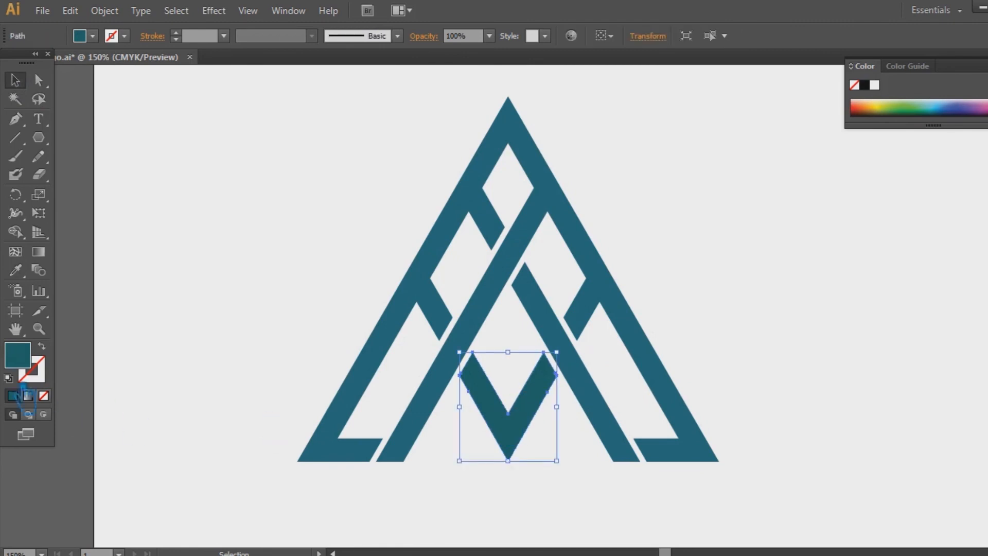
Lighten the lower V shape's fill to a brighter green-teal
double_click(28, 362)
left_click(479, 292)
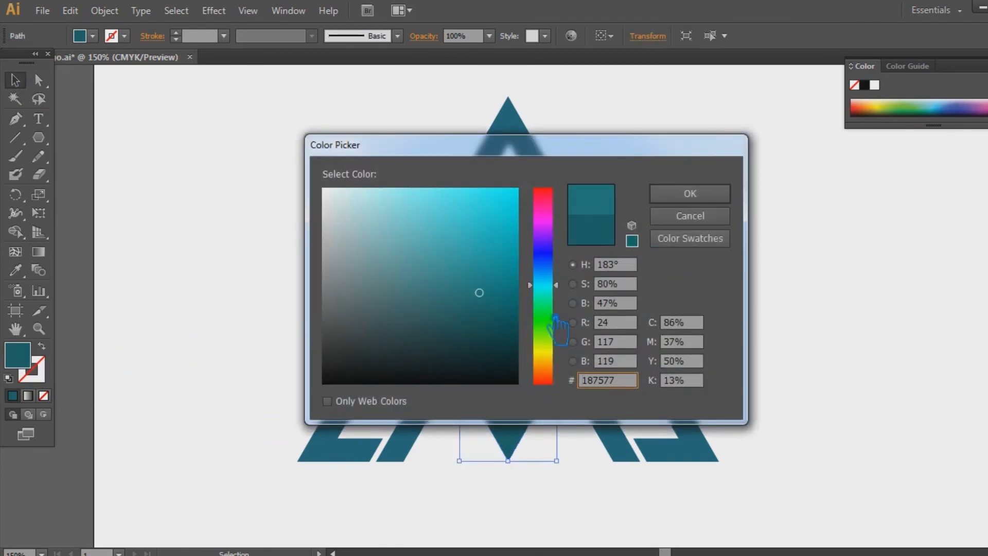
left_click(481, 277)
left_click(674, 194)
left_click(783, 393)
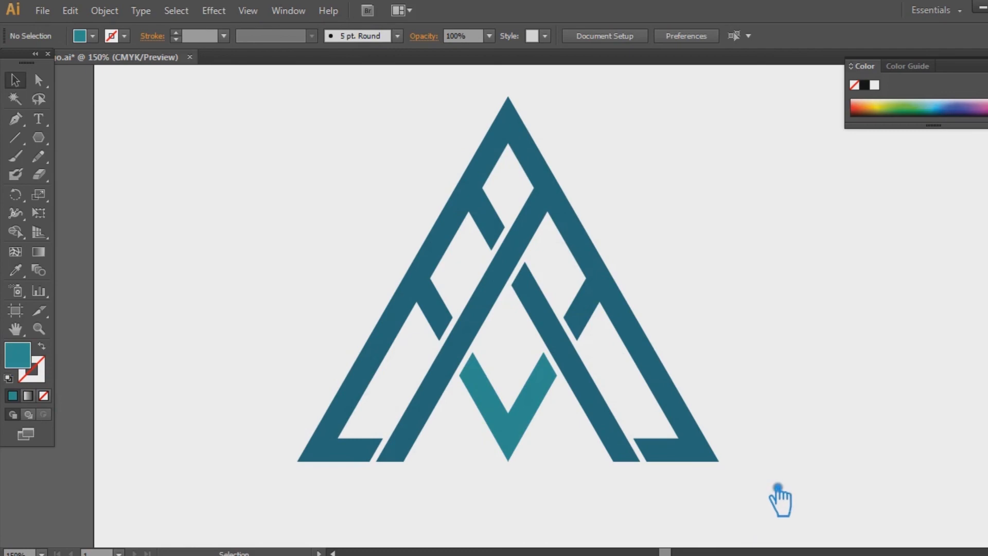
Sample the outer shape's teal fill onto the lower V shape and lighten it to a brighter teal blue
left_click(531, 427)
left_click(16, 270)
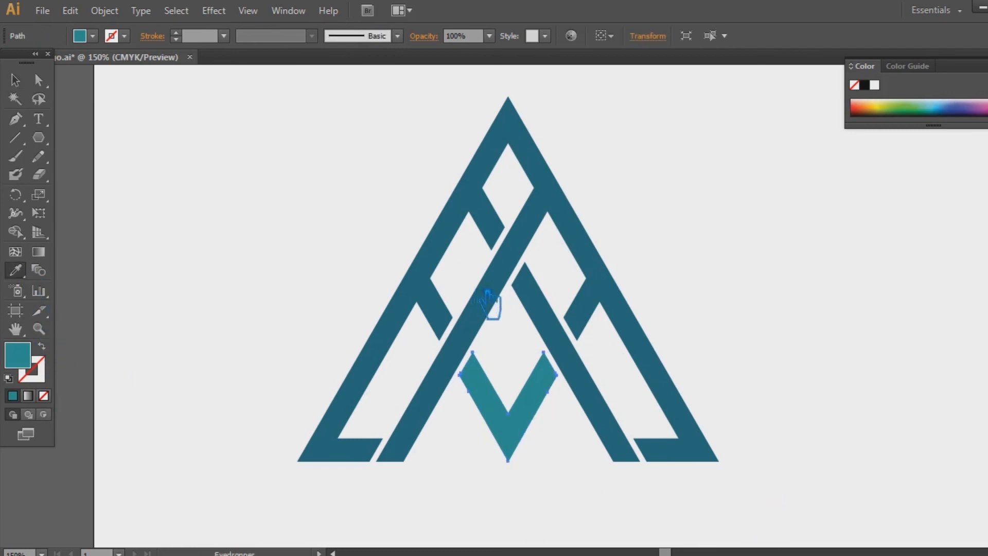
left_click(440, 283)
double_click(20, 360)
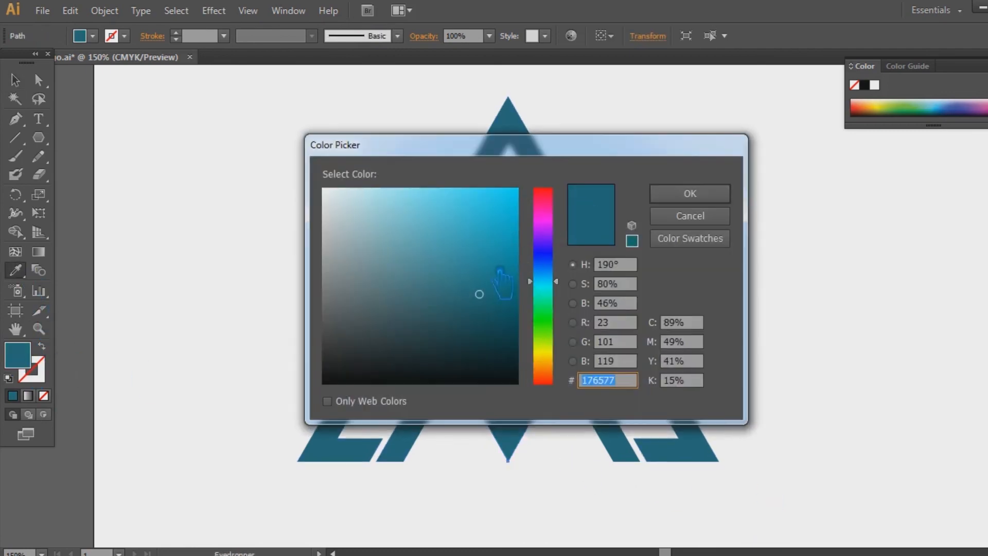
left_click(495, 273)
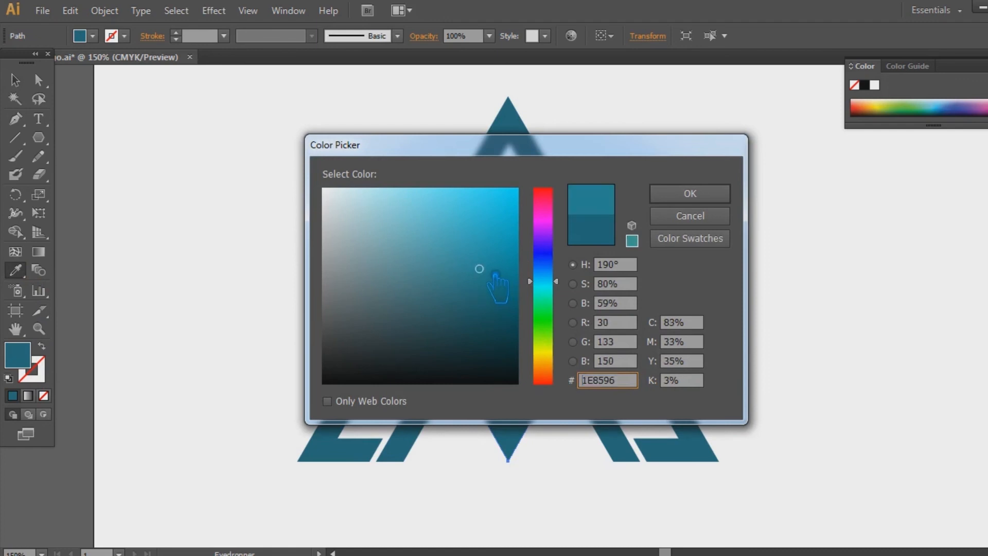
left_click(707, 198)
key("v")
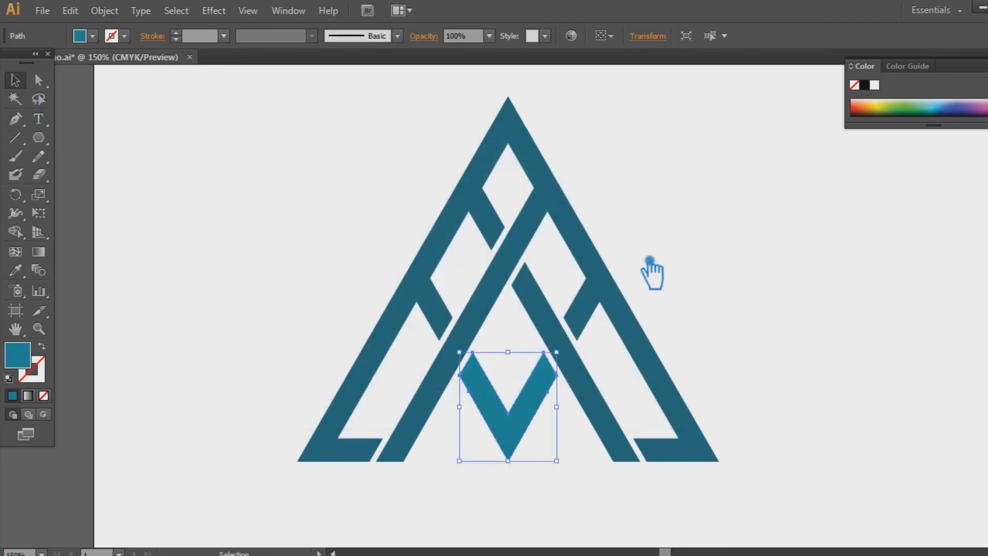
left_click(794, 293)
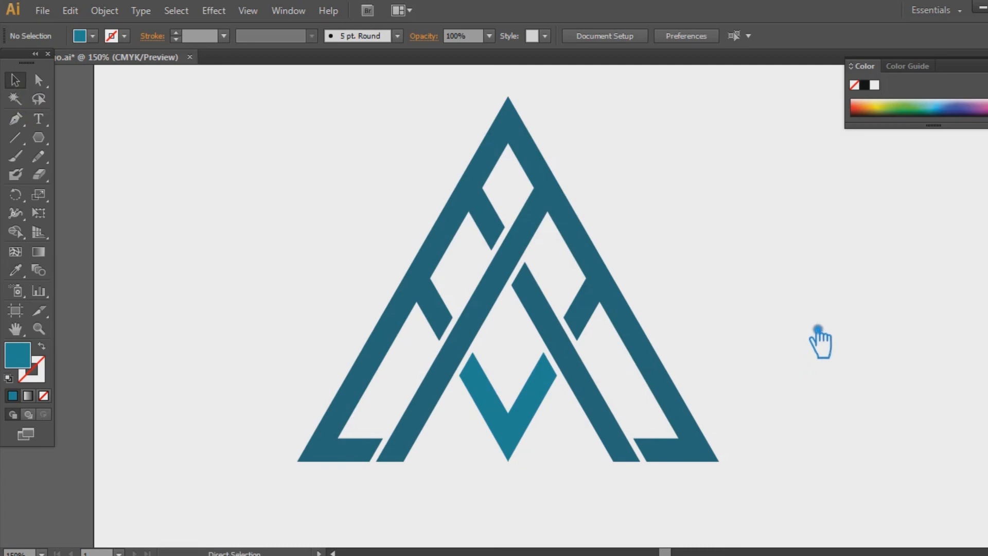
Save the document and group all the logo's shapes
key("ctrl+s")
key("s")
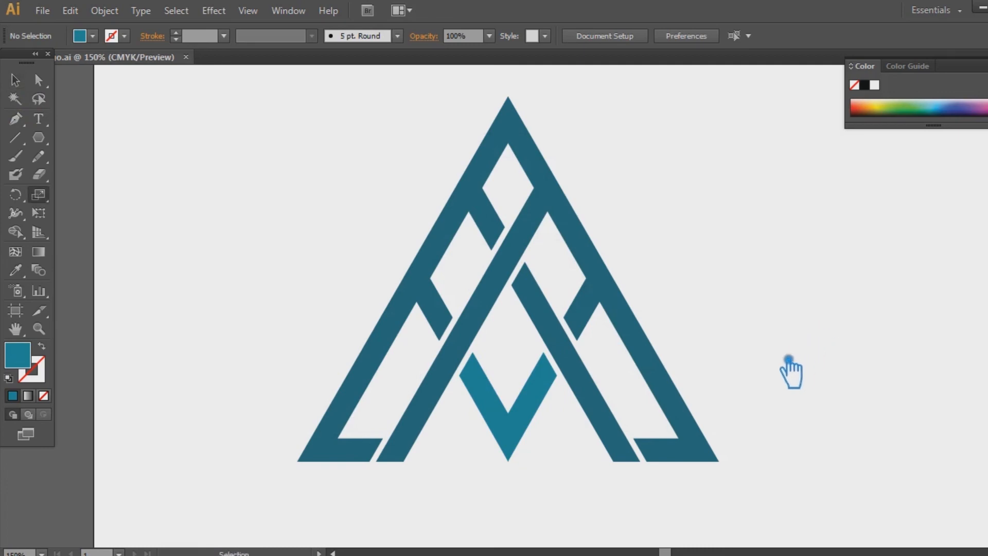
key("ctrl+minus")
key("ctrl+minus")
key("ctrl+minus")
left_click(15, 80)
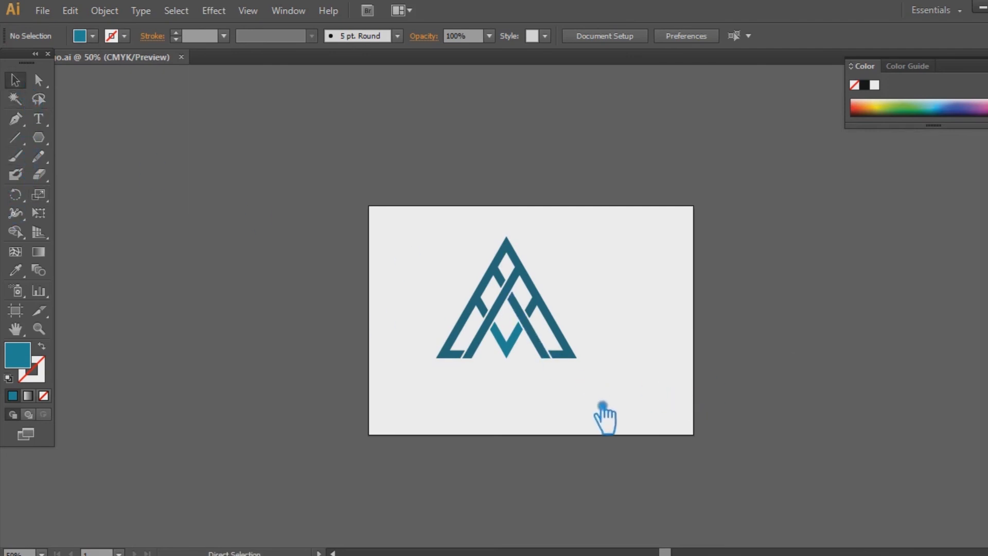
left_click_drag(604, 389, 396, 256)
key("ctrl+g")
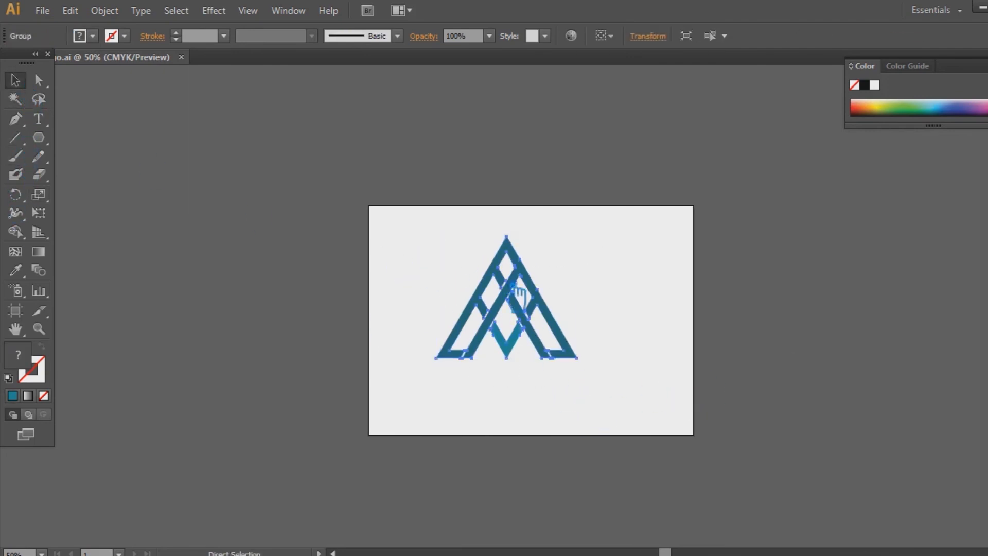
Move the grouped logo to the middle of the artboard
left_click(562, 318)
left_click_drag(563, 318, 591, 345)
left_click(766, 334)
left_click_drag(750, 411, 713, 416)
key("ctrl+plus")
key("ctrl+plus")
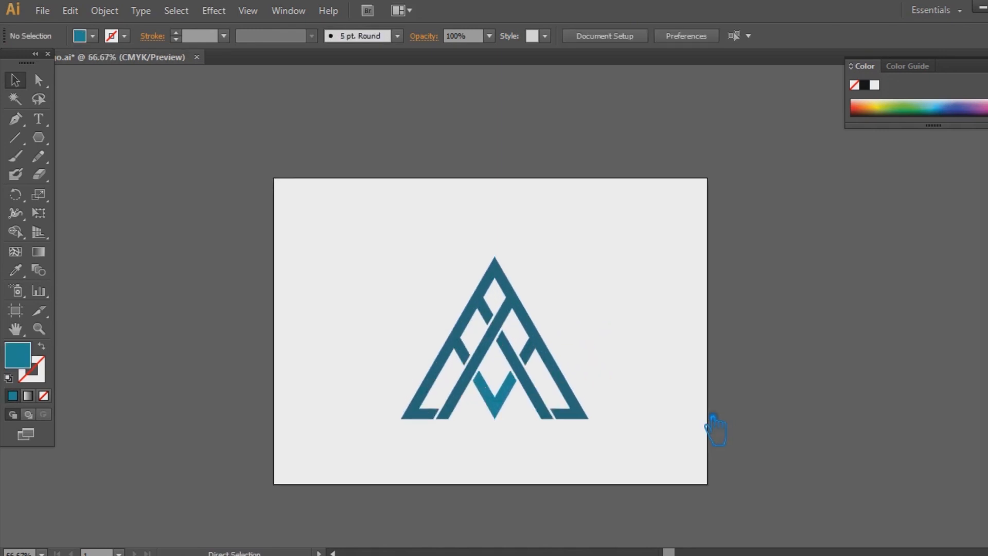
Ungroup the logo and fill the lower V shape with the dark grey sampled from outside the artboard
left_click(569, 374)
right_click(549, 357)
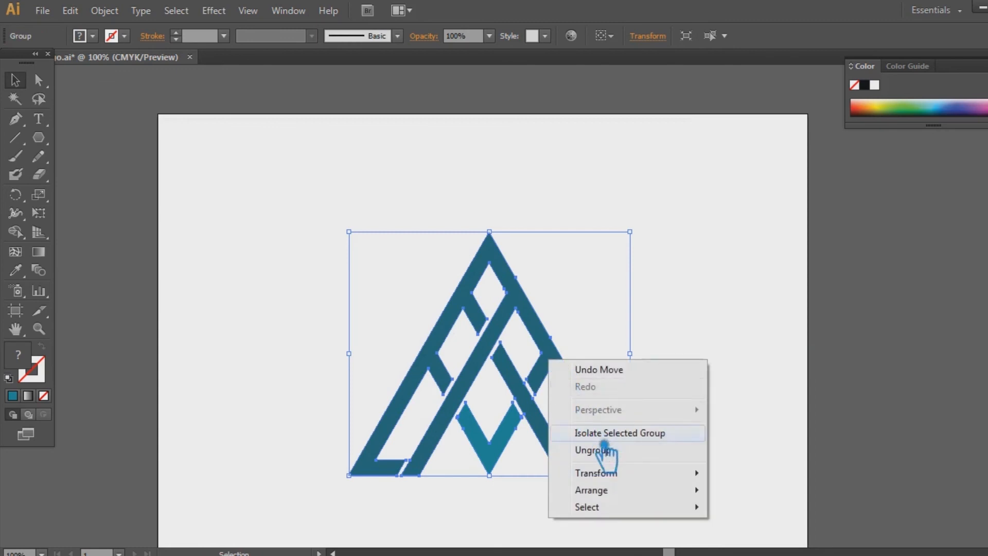
left_click(606, 451)
left_click(486, 427)
left_click(15, 270)
left_click(180, 278)
left_click(126, 280)
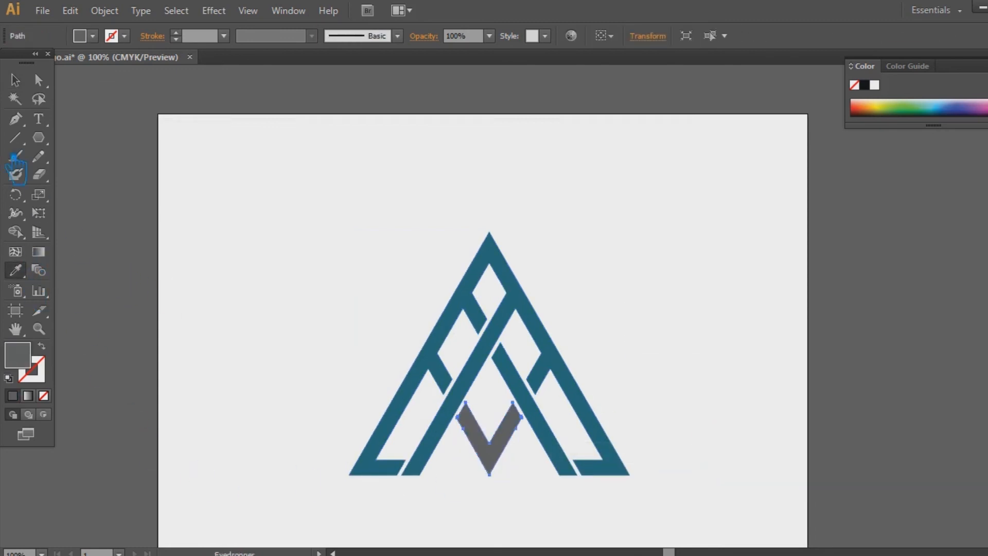
Lighten the lower V shape's fill to grey A0A0A0
left_click(16, 80)
double_click(29, 358)
left_click(323, 284)
left_click(323, 265)
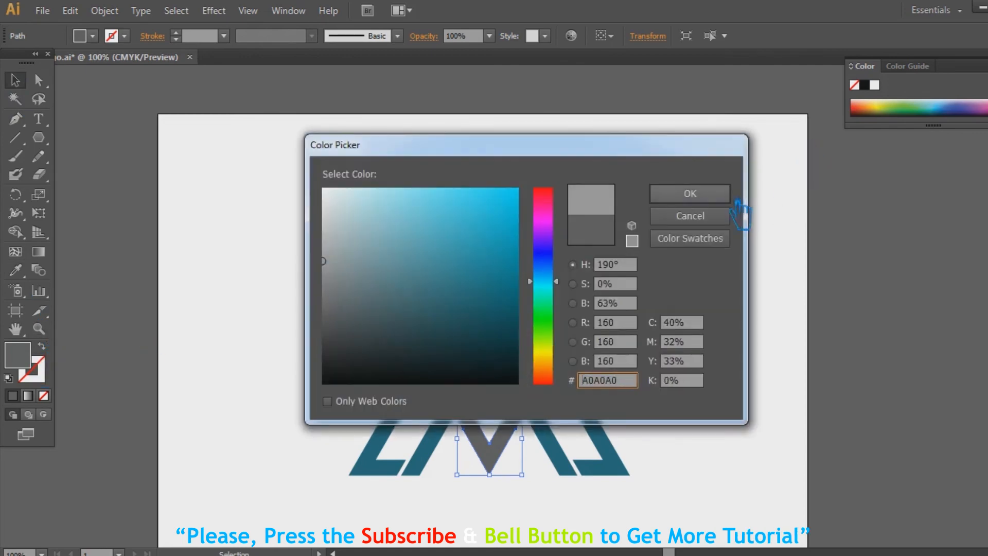
left_click(721, 195)
left_click(246, 171)
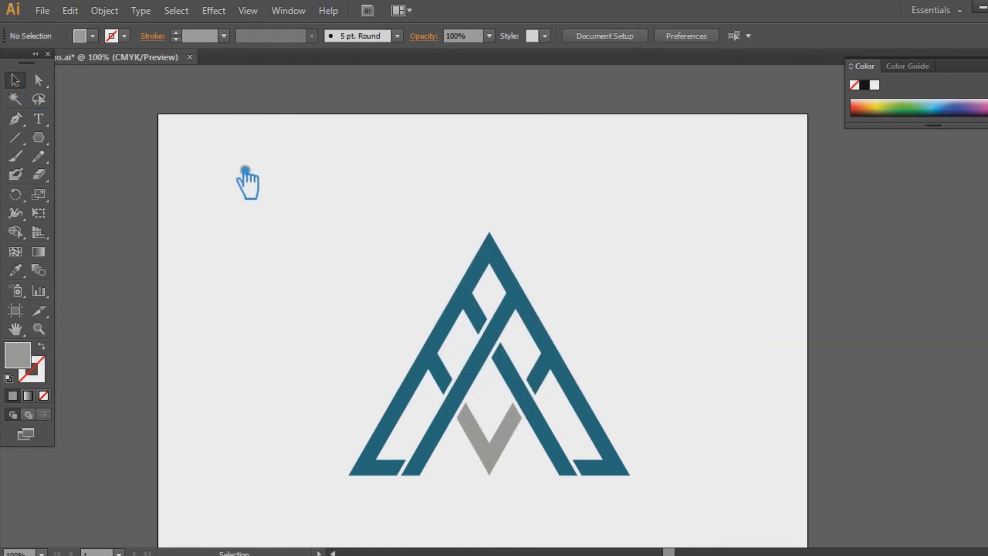
Group all the logo's shapes again, including the grey V shape
left_click_drag(661, 526, 296, 231)
key("ctrl+g")
Scale the grouped logo down slightly and shift it a little on the artboard
left_click_drag(630, 232, 592, 265)
left_click(687, 291)
left_click_drag(568, 394, 542, 392)
left_click(603, 401)
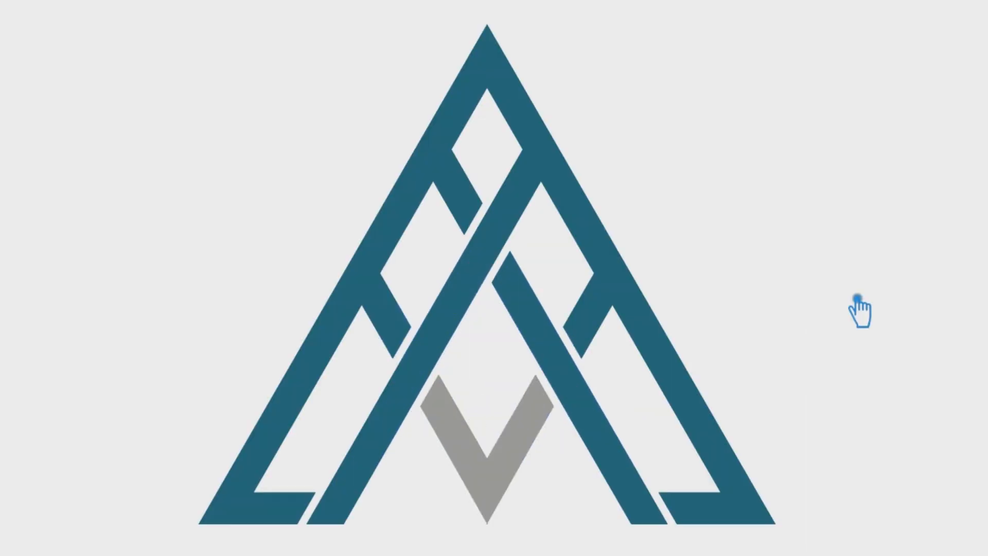